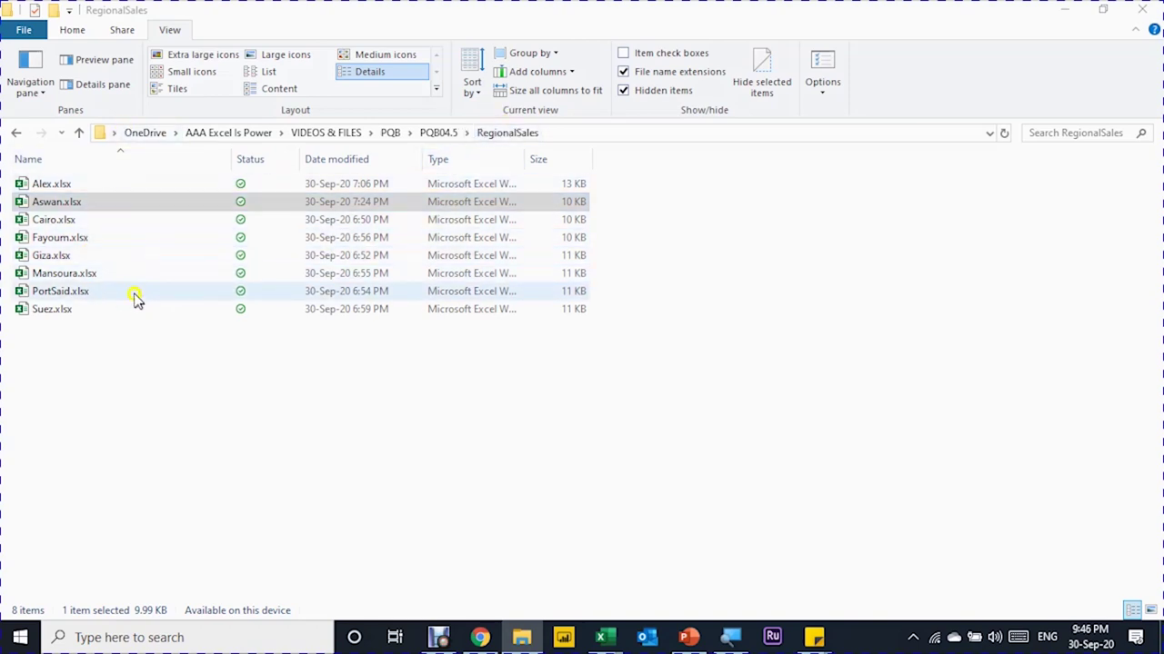
Open the Alex.xlsx workbook from the RegionalSales folder in Excel.
click(91, 206)
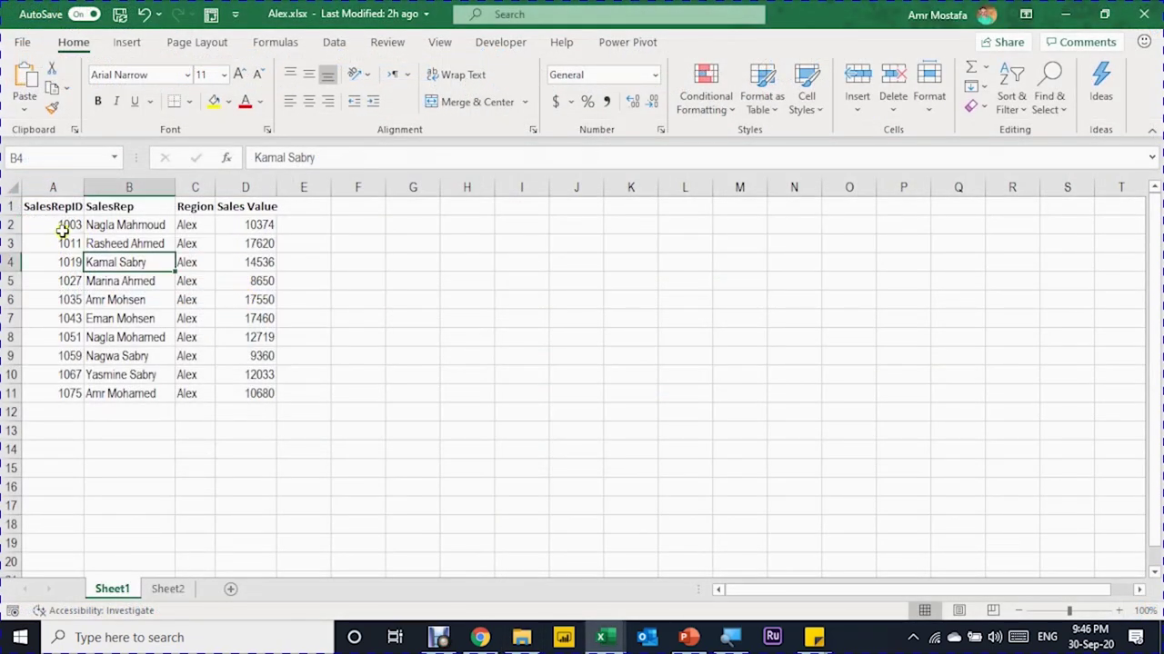
Inspect the SalesRep, Region and Sales Value cells in row 2 of Alex's sales table.
click(91, 229)
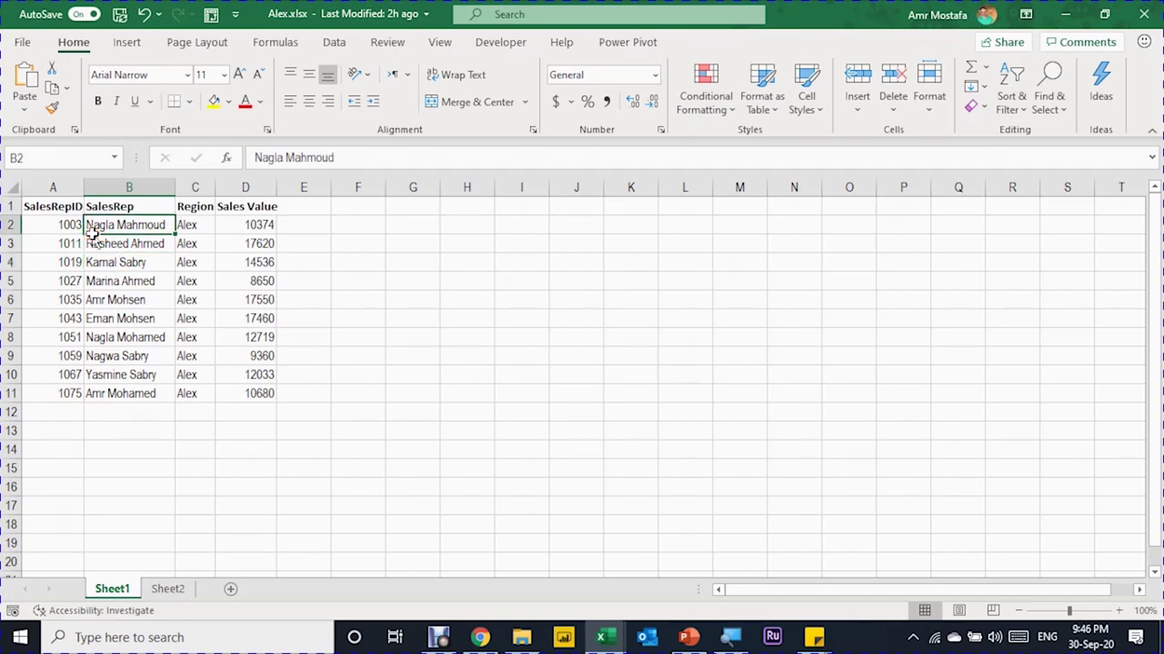
click(192, 230)
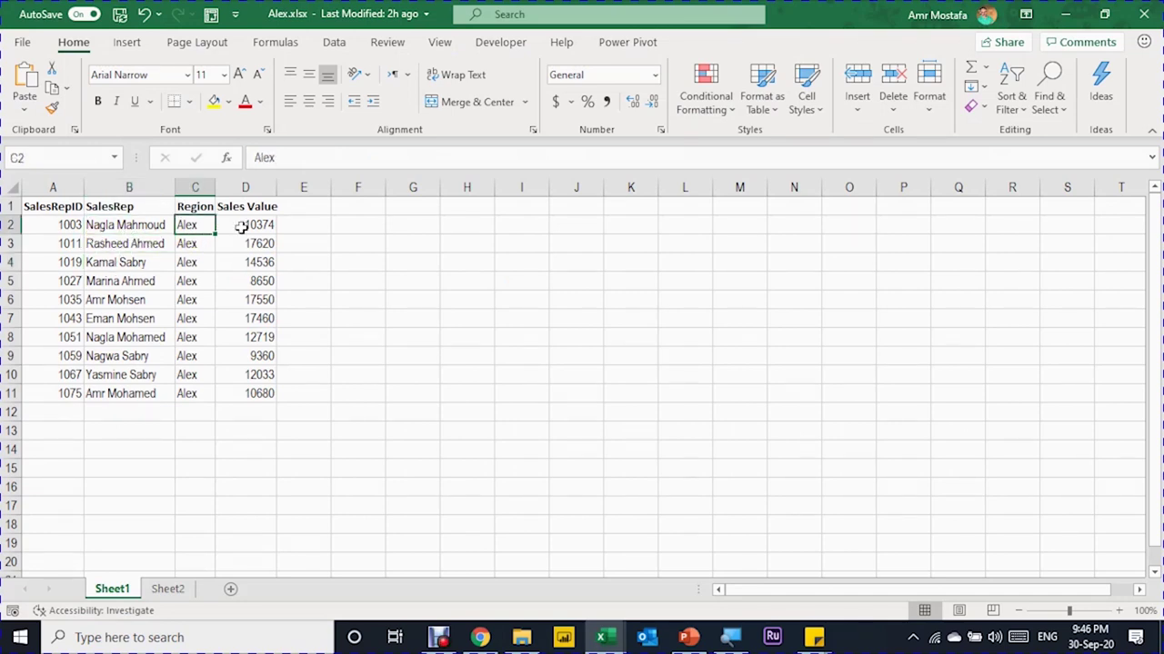
click(241, 227)
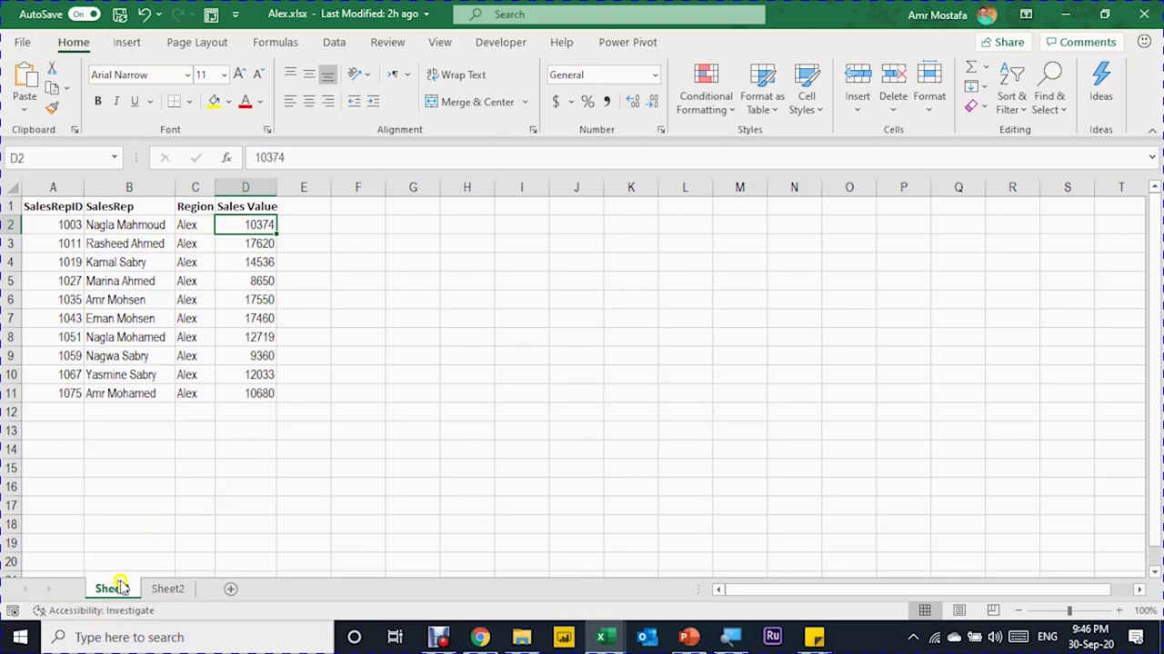
Check the Expenses and OpenOrders table names on Sheet2, then return to Sheet1.
click(156, 588)
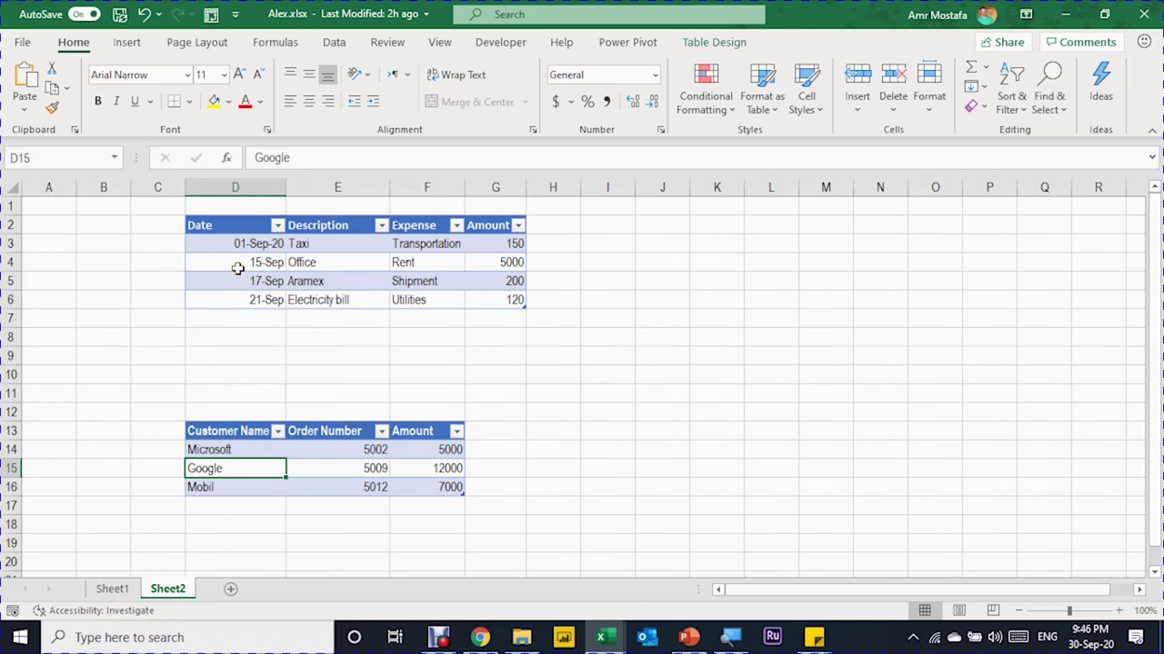
click(237, 265)
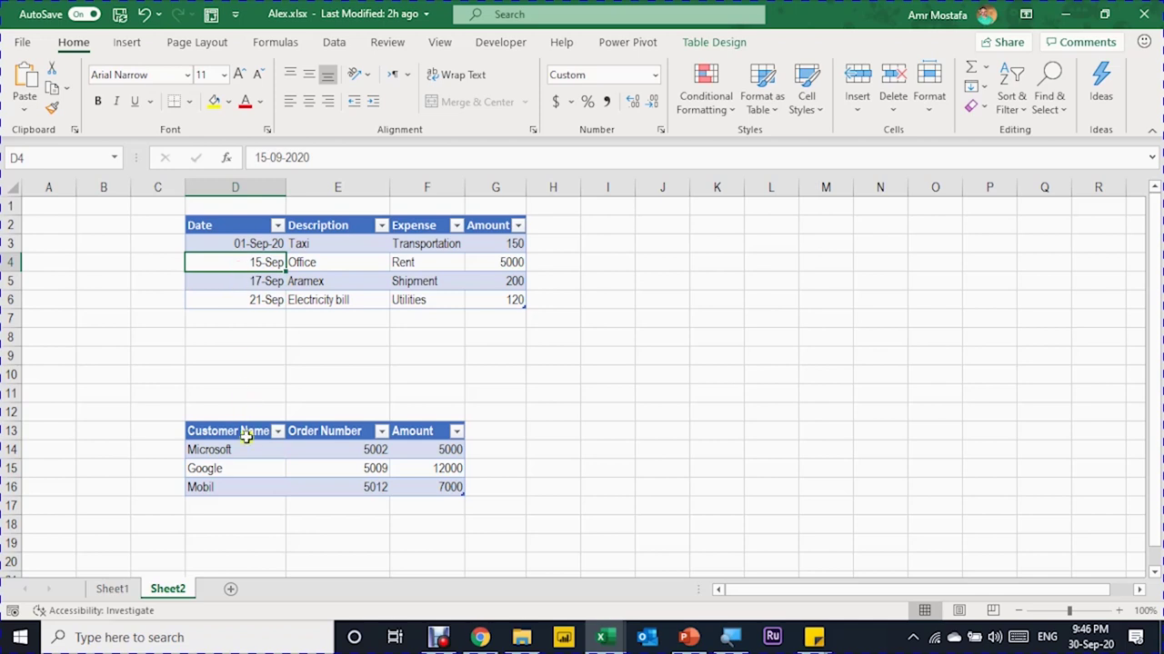
click(699, 42)
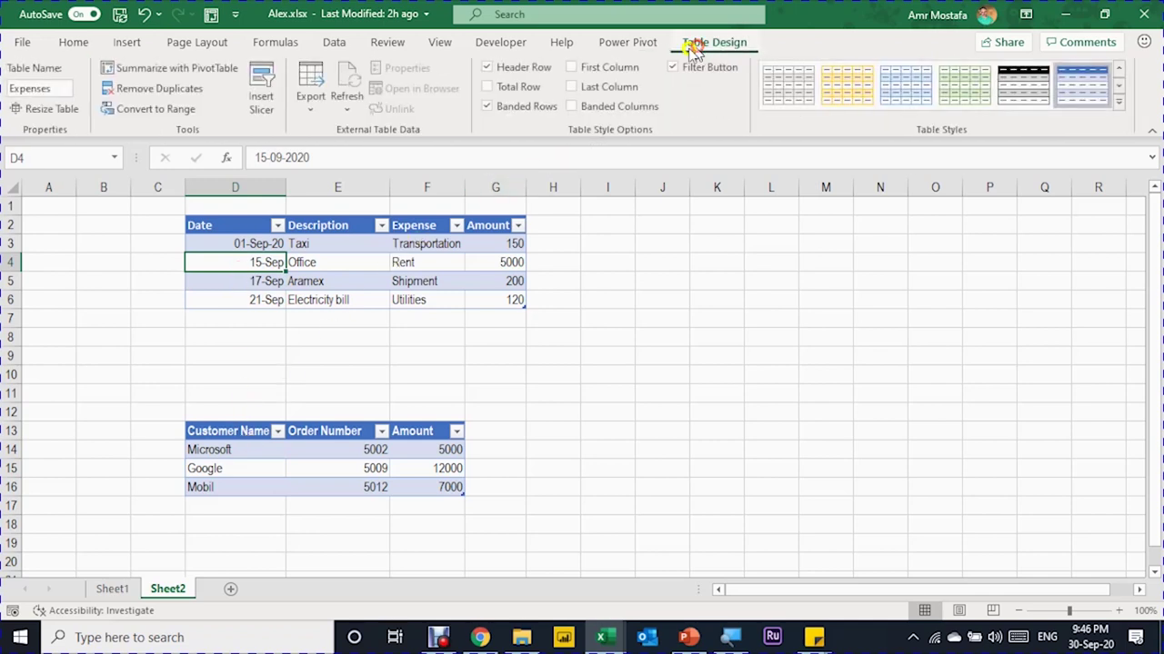
click(249, 451)
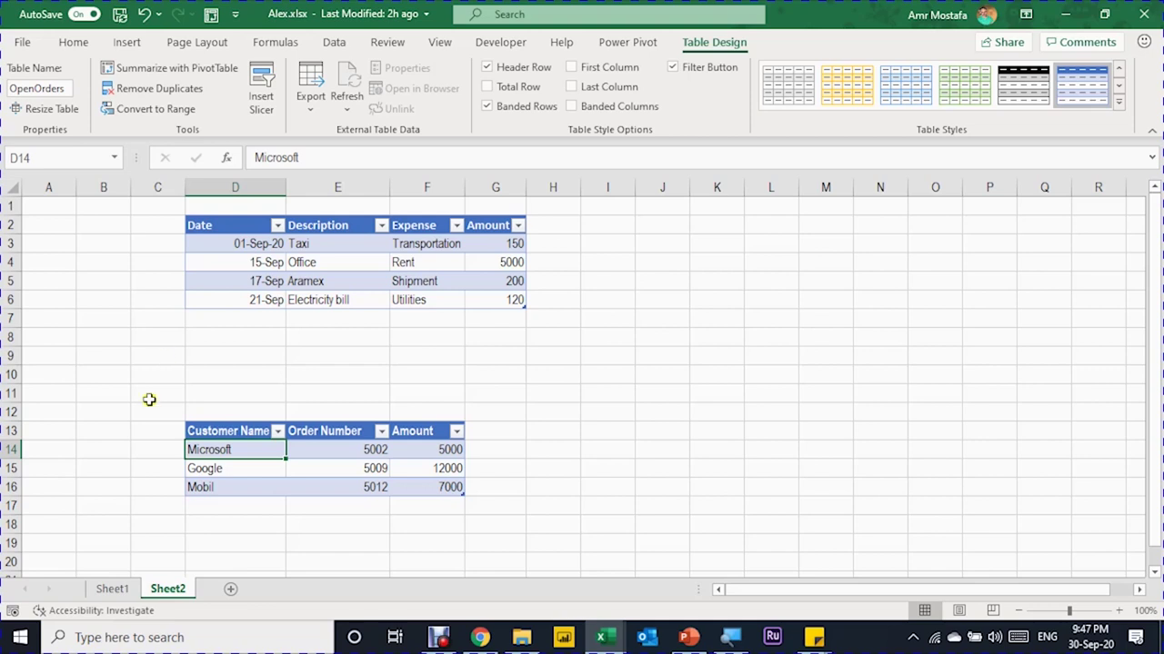
click(102, 589)
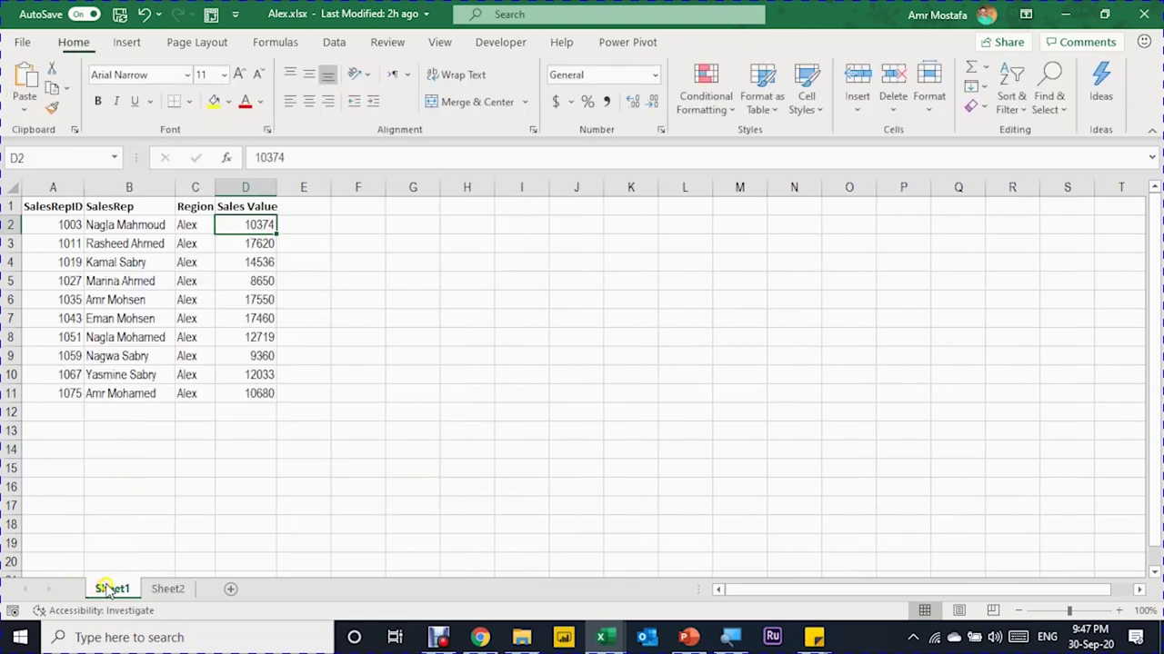
click(153, 450)
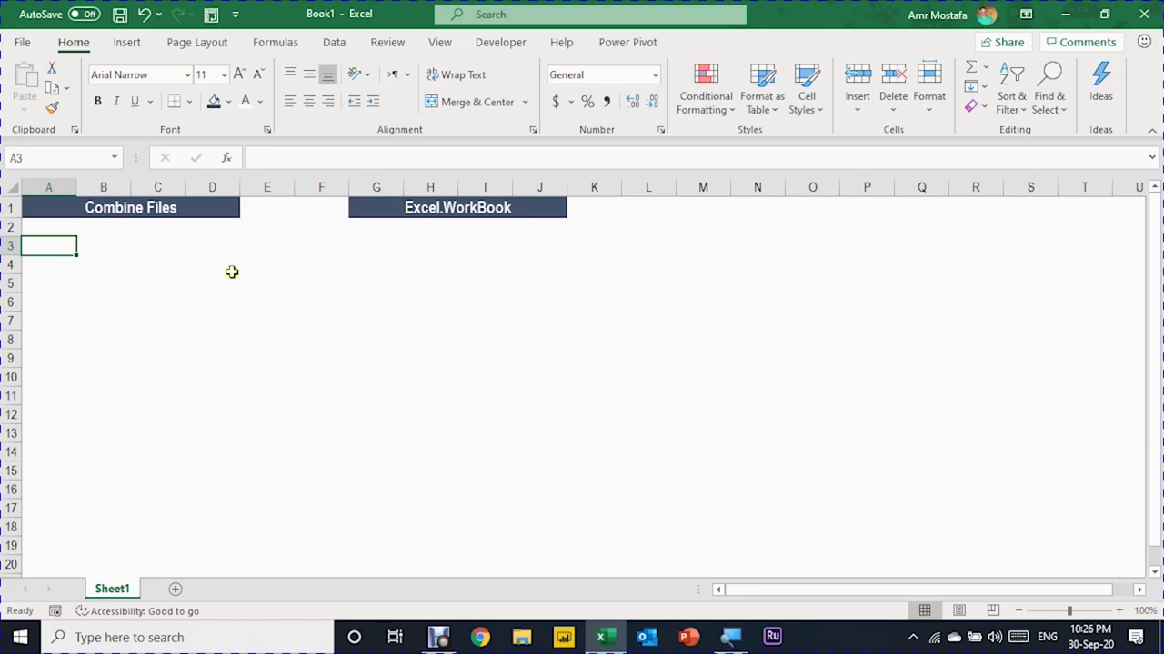
Start a From Folder import with RegionalSales as the folder path.
click(335, 40)
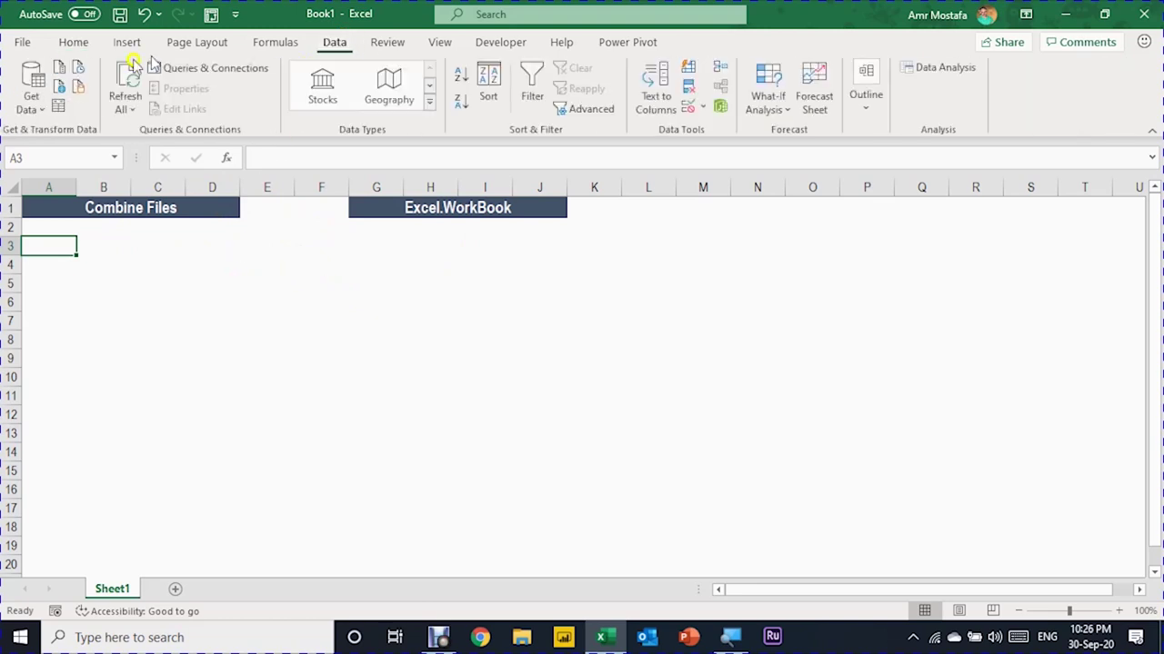
click(34, 105)
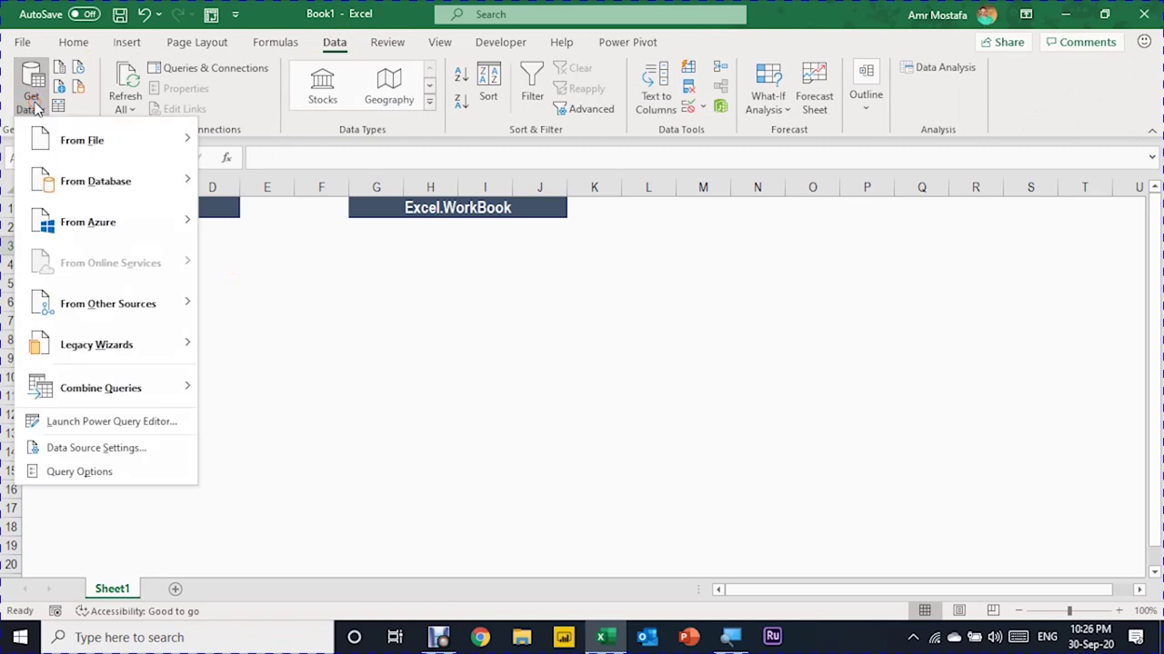
click(58, 138)
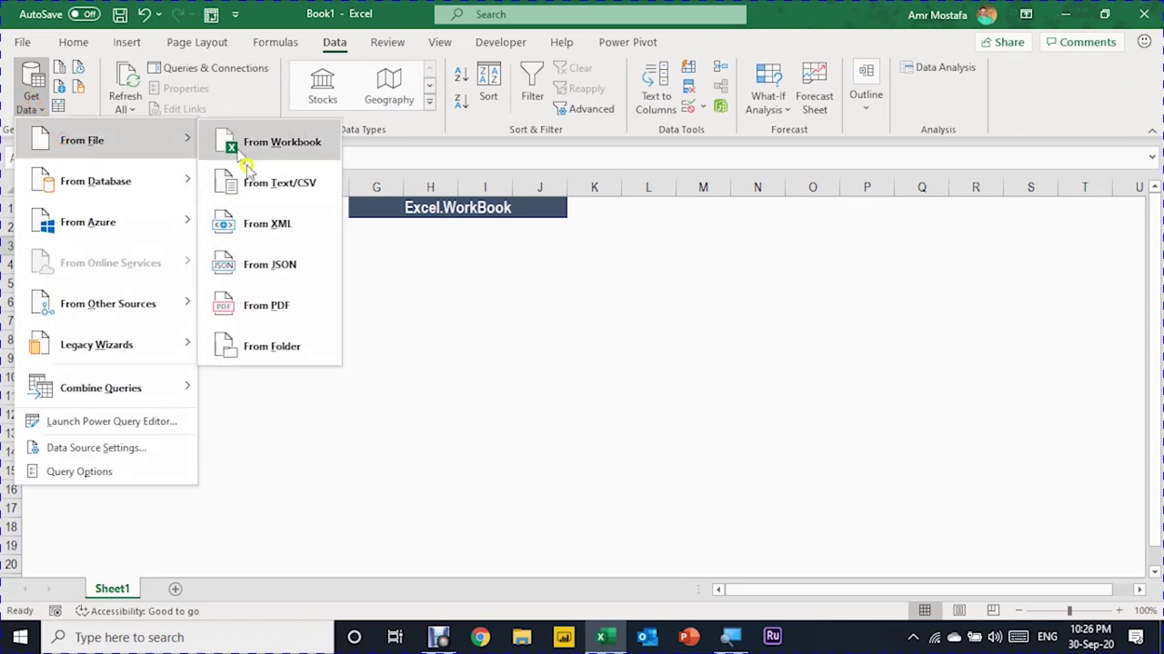
click(311, 350)
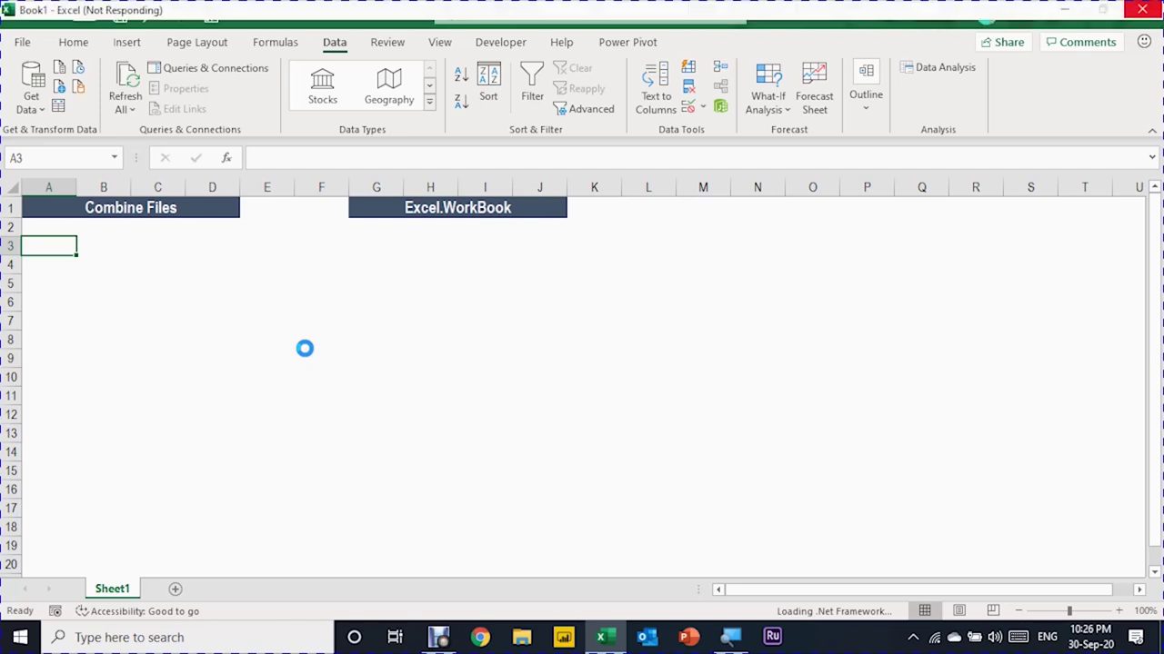
click(732, 293)
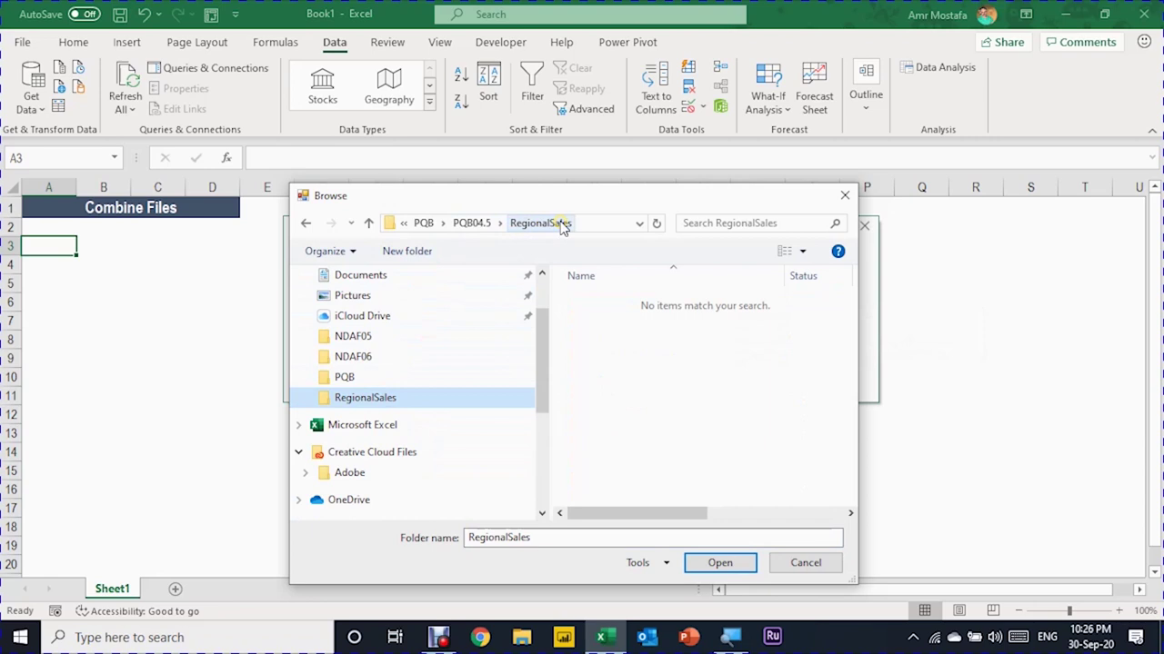
click(719, 562)
click(766, 367)
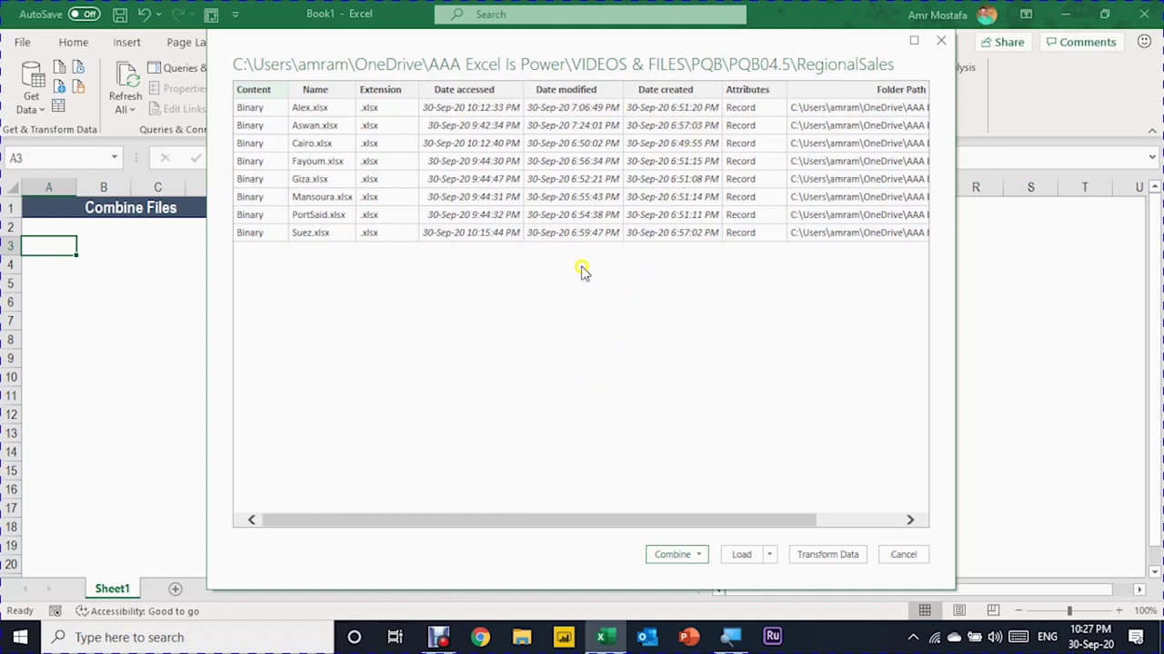
Open the folder listing in Power Query, rename the query to CombineFiles, and preview Alex.xlsx.
click(818, 557)
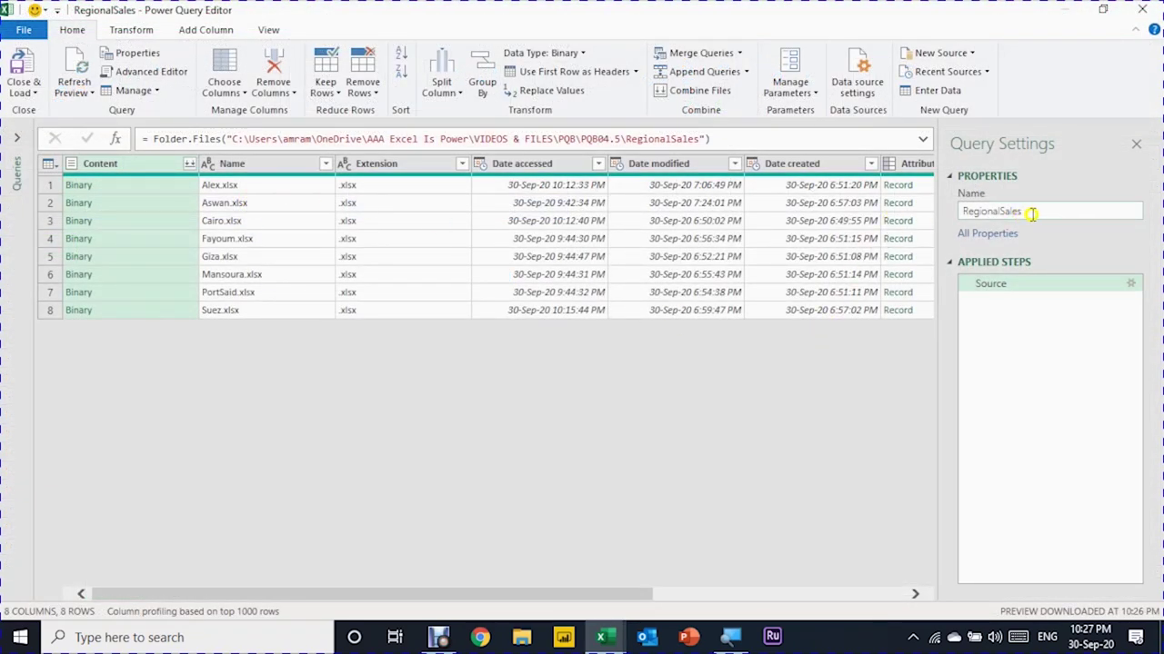
drag(1033, 214, 953, 216)
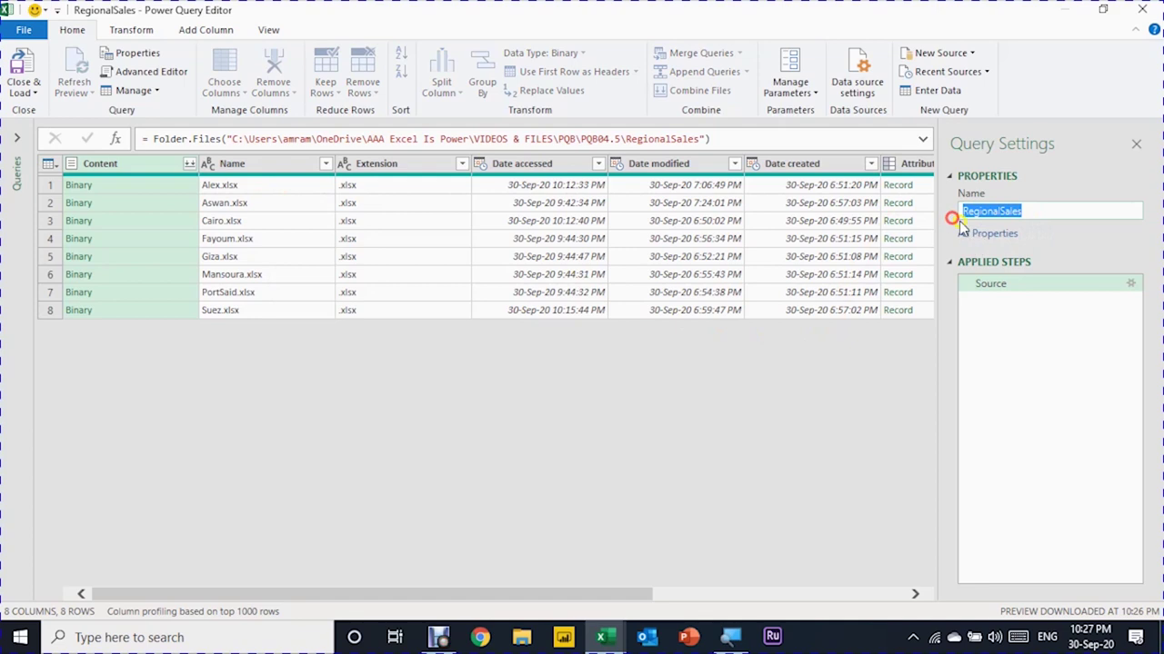
text(Combi)
text(neFiles)
key(Return)
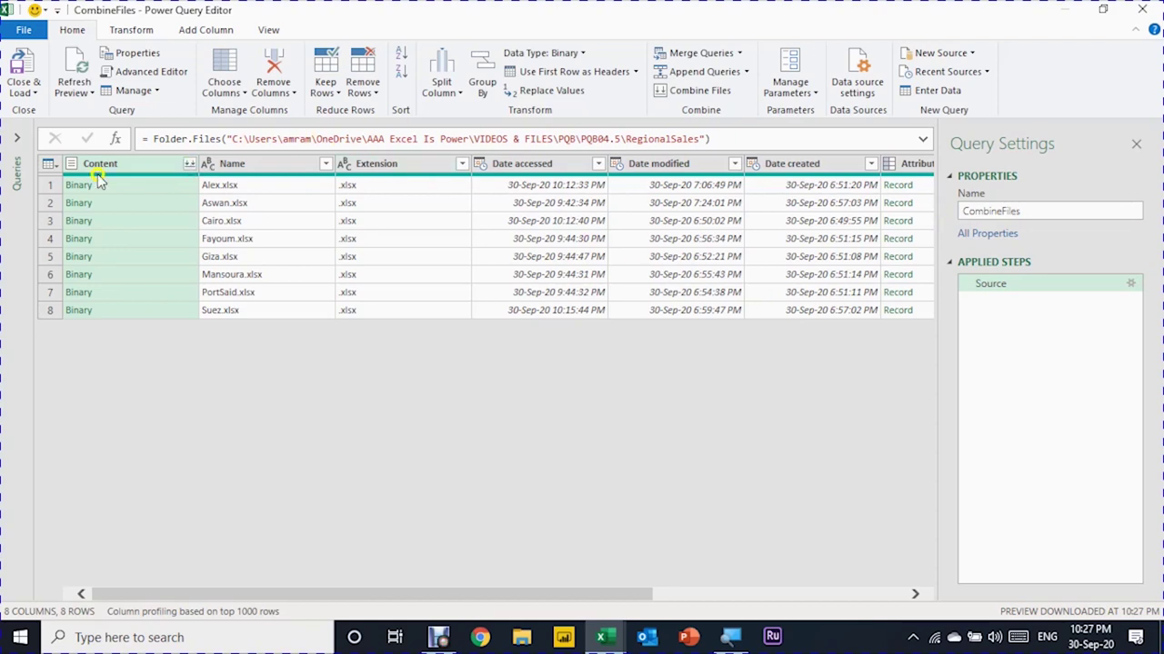
click(173, 186)
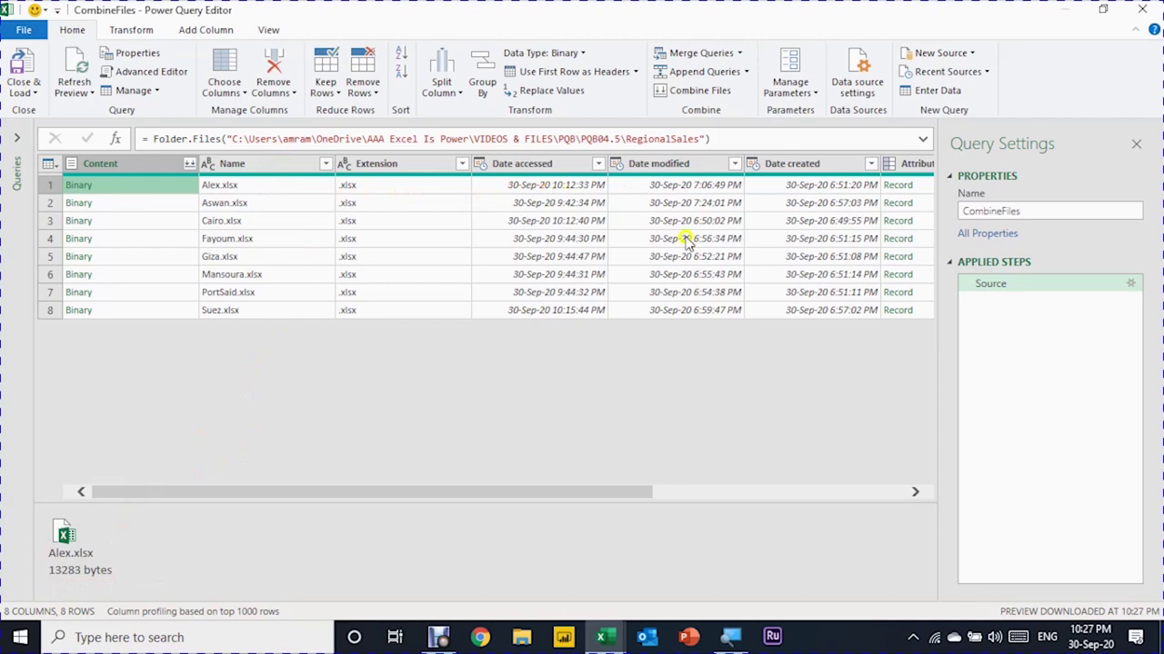
mouse_move(614, 492)
mouse_down()
mouse_move(879, 530)
mouse_move(558, 482)
mouse_up()
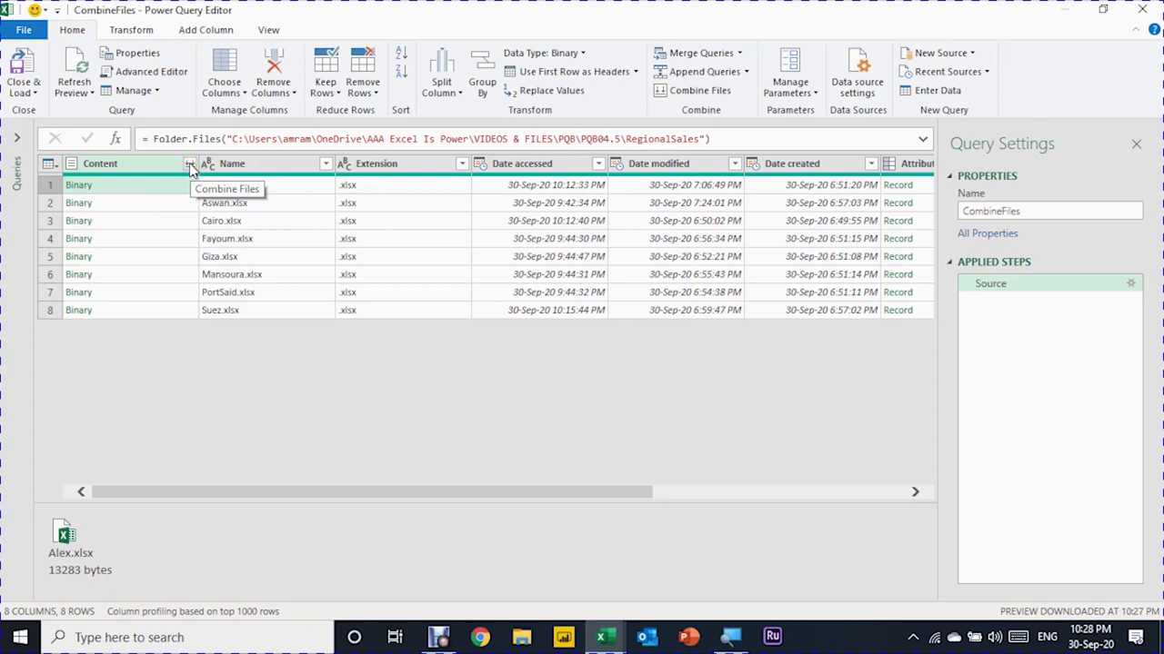
Start Combine Files with the first file as sample, previewing Sheet1, Sheet2, Expenses and OpenOrders.
click(190, 164)
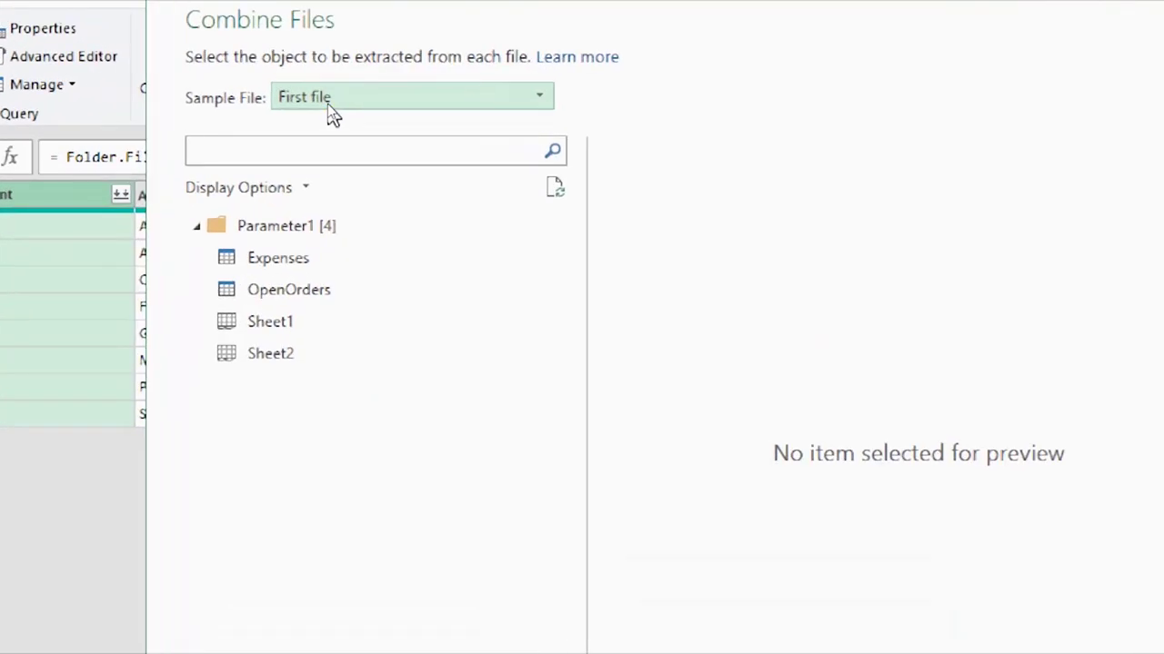
click(380, 102)
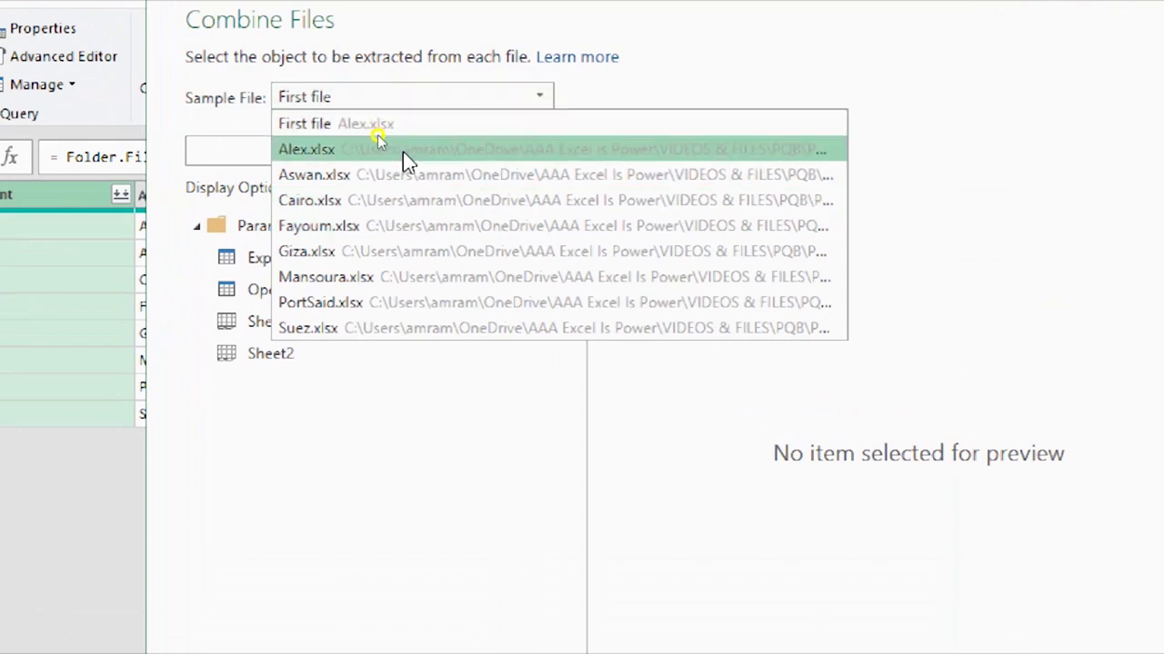
click(402, 127)
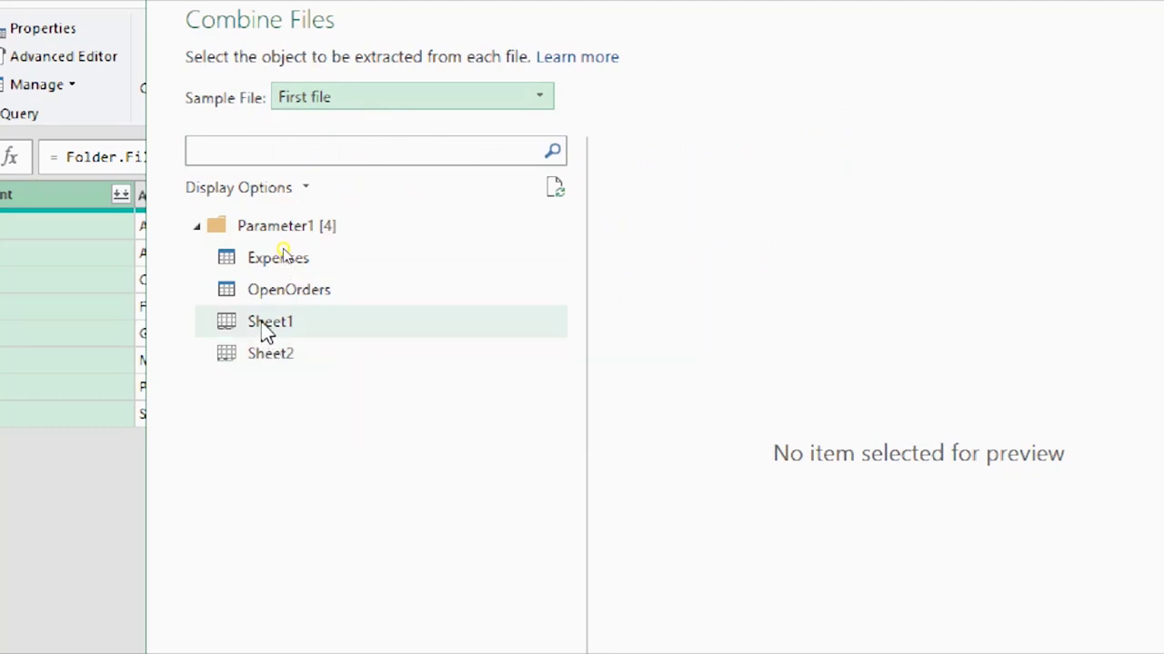
click(288, 333)
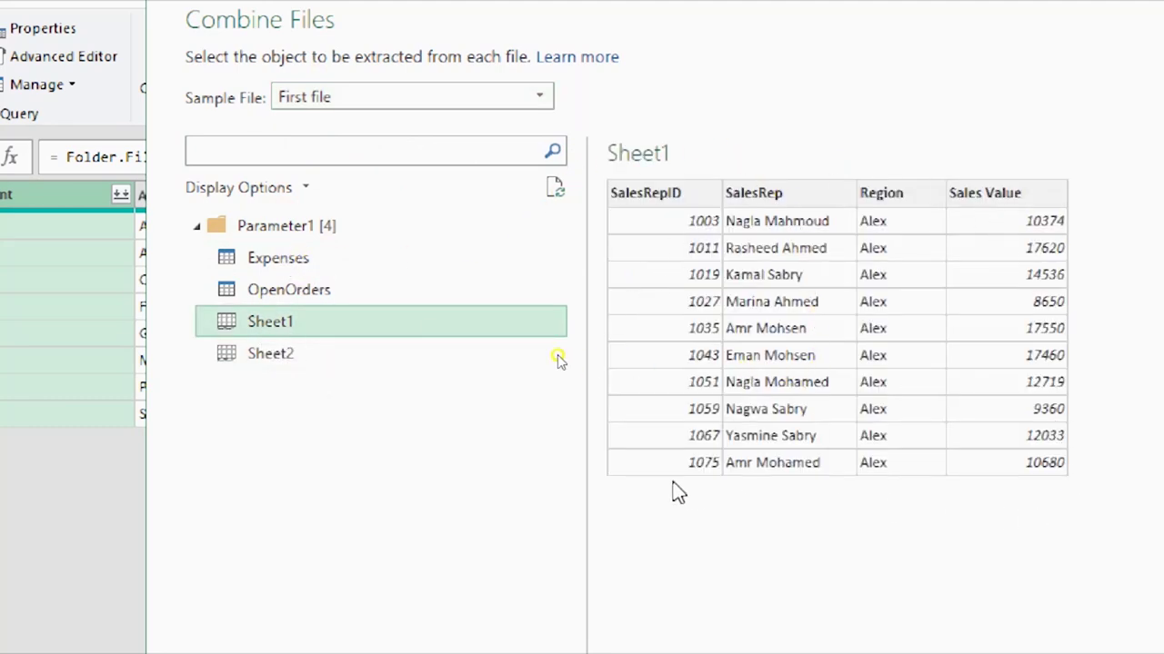
click(256, 362)
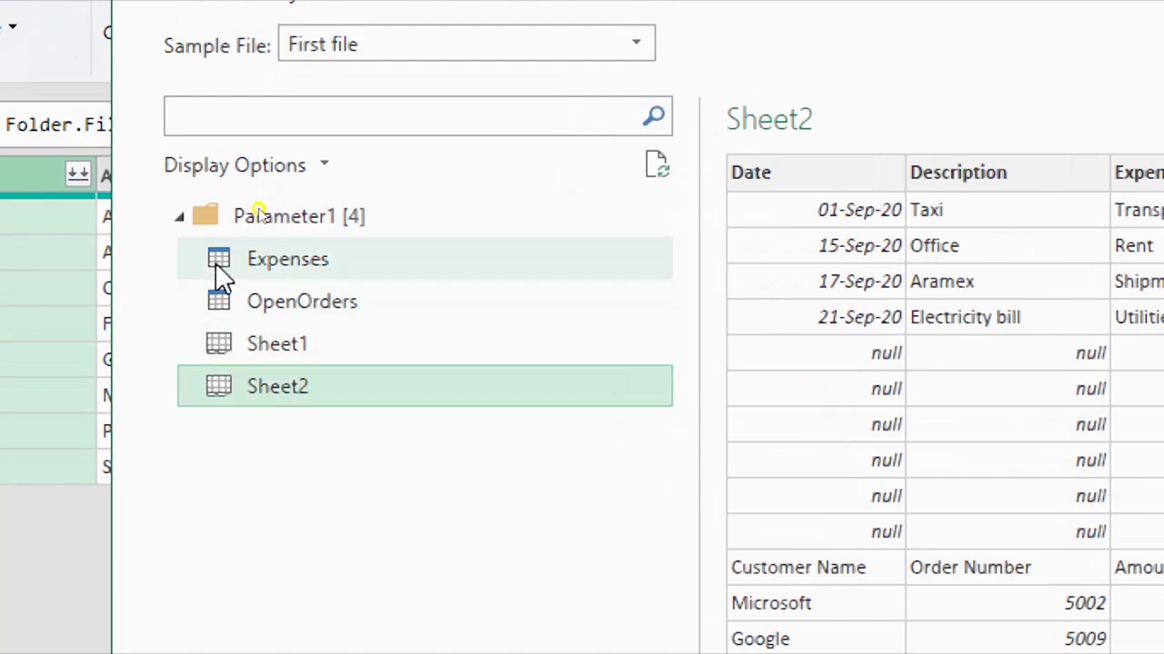
click(277, 263)
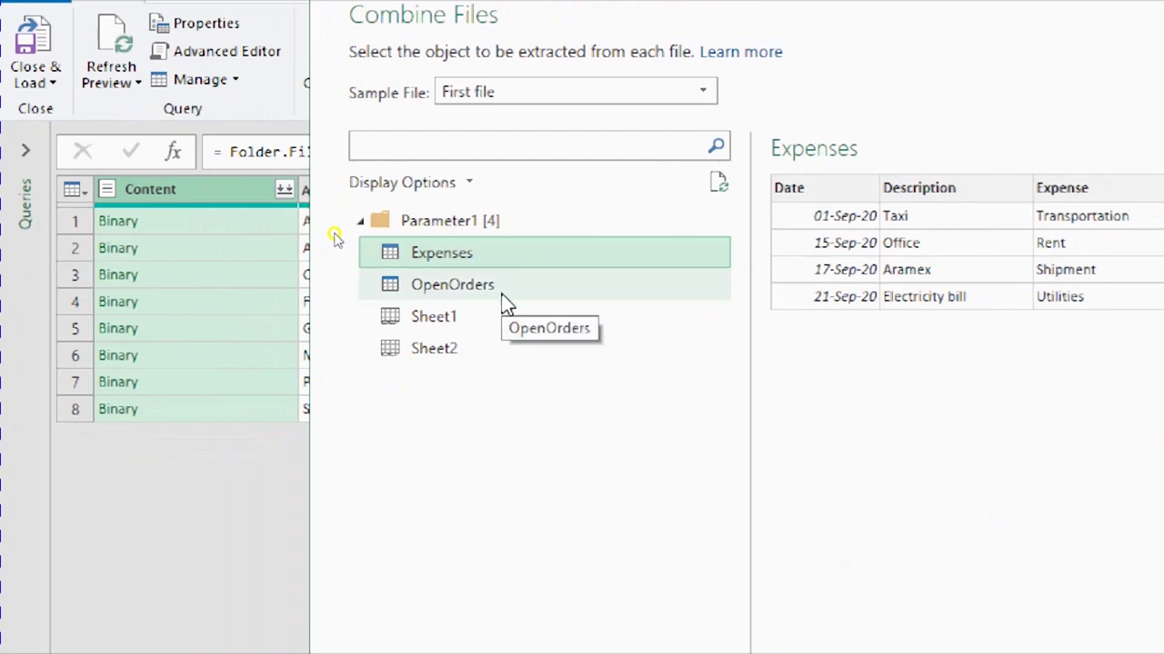
click(502, 289)
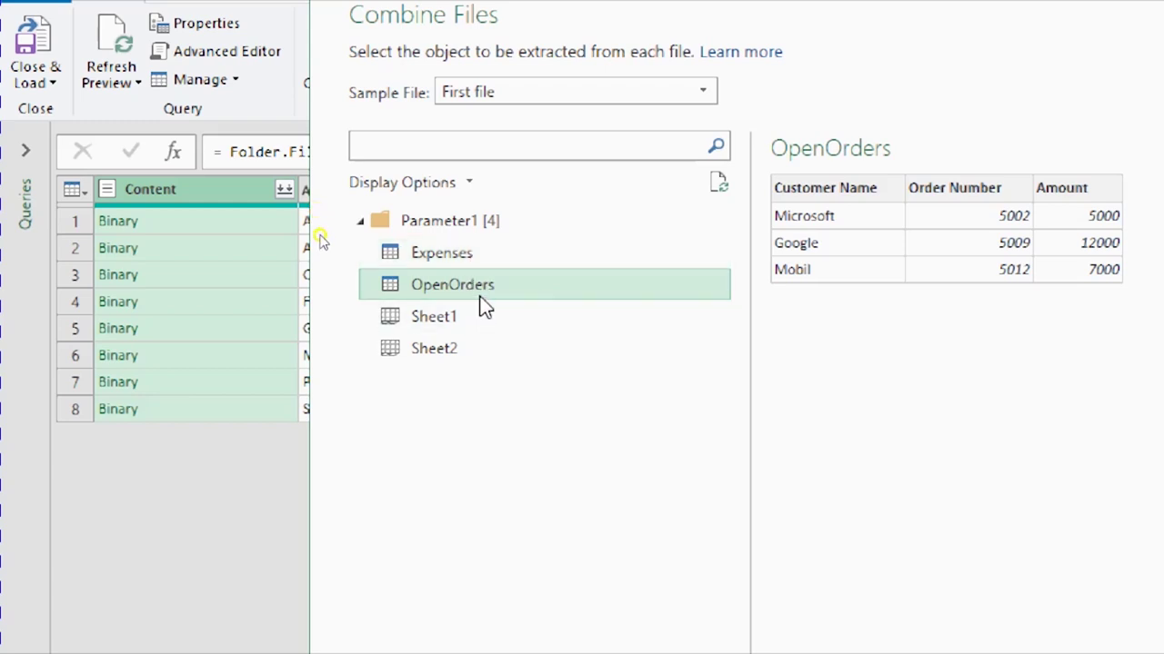
Choose Sheet1 as the object to extract and confirm the combine.
click(472, 327)
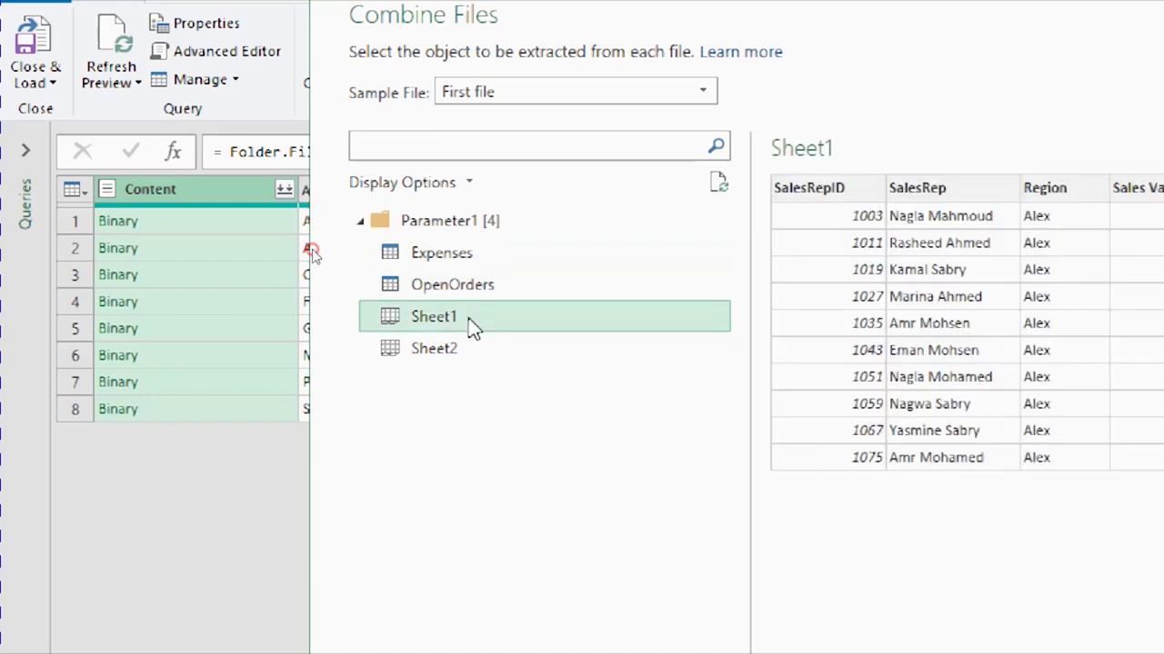
click(462, 354)
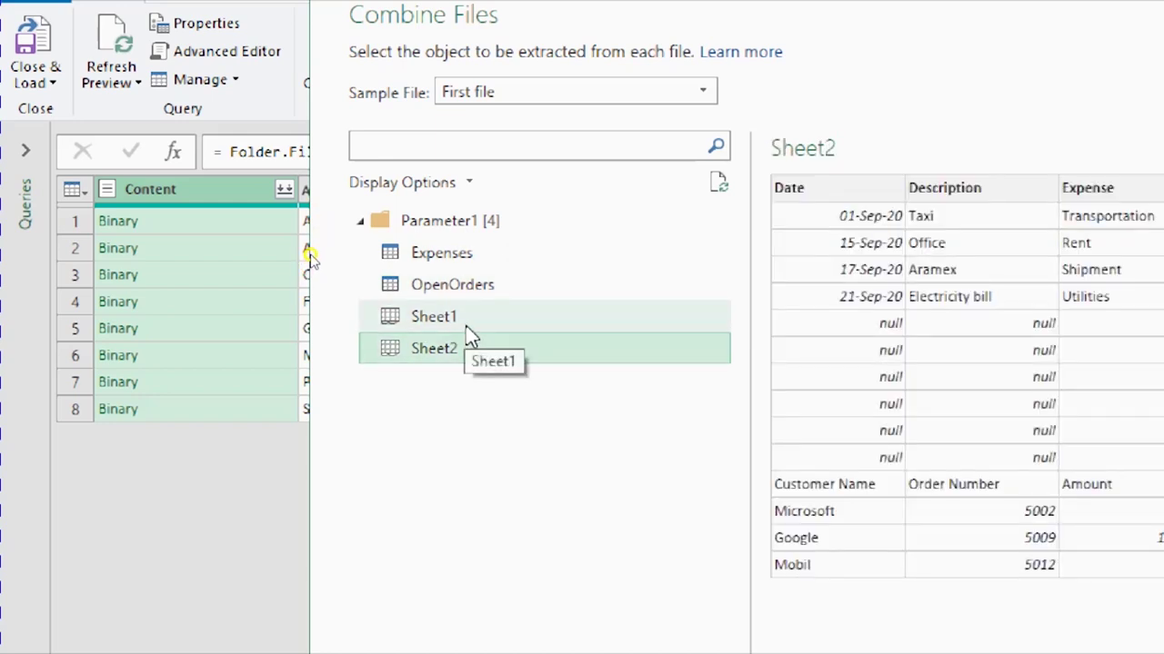
click(470, 334)
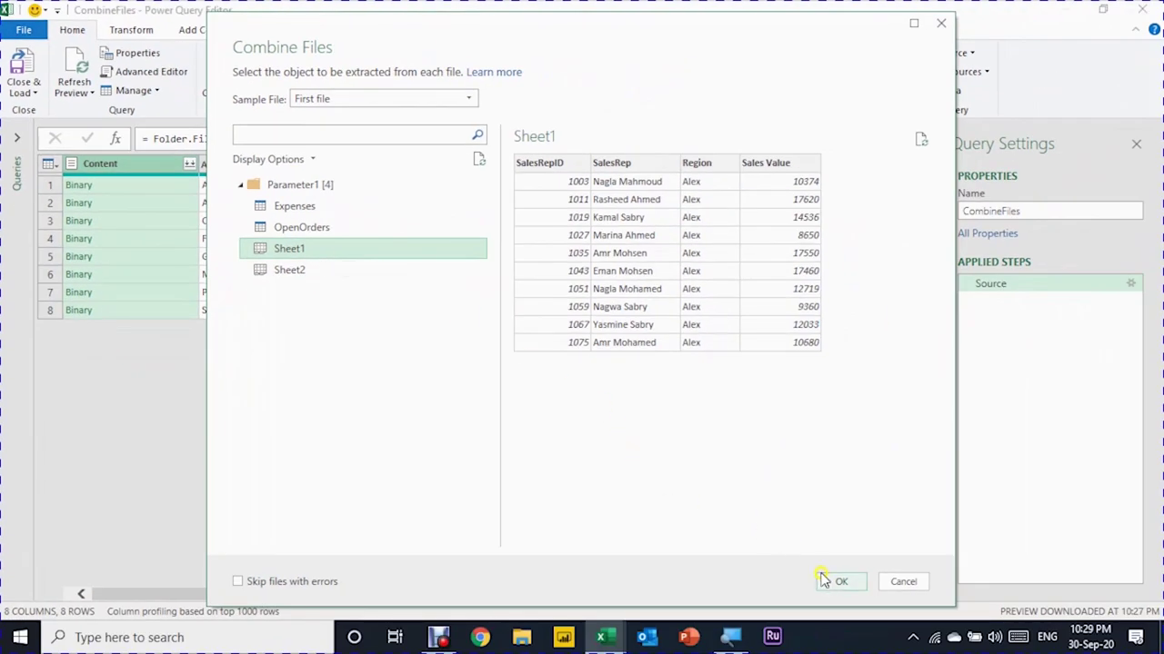
click(838, 584)
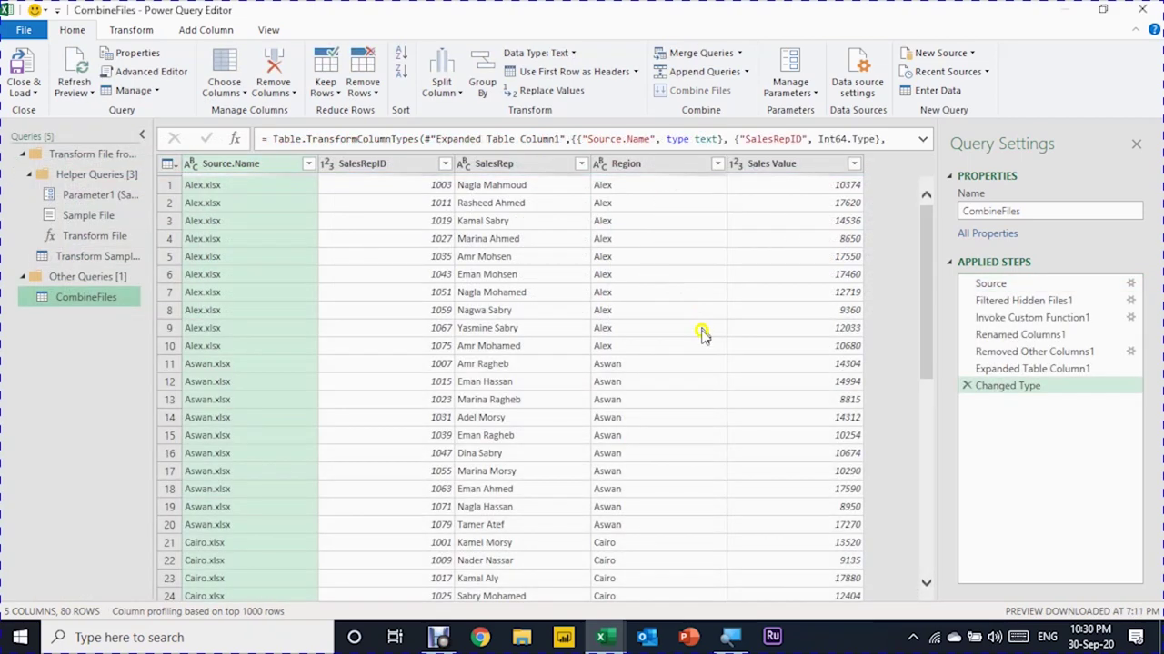
Scroll through the 80 combined rows and inspect the first Source.Name value.
scroll(365, 235, down, 4)
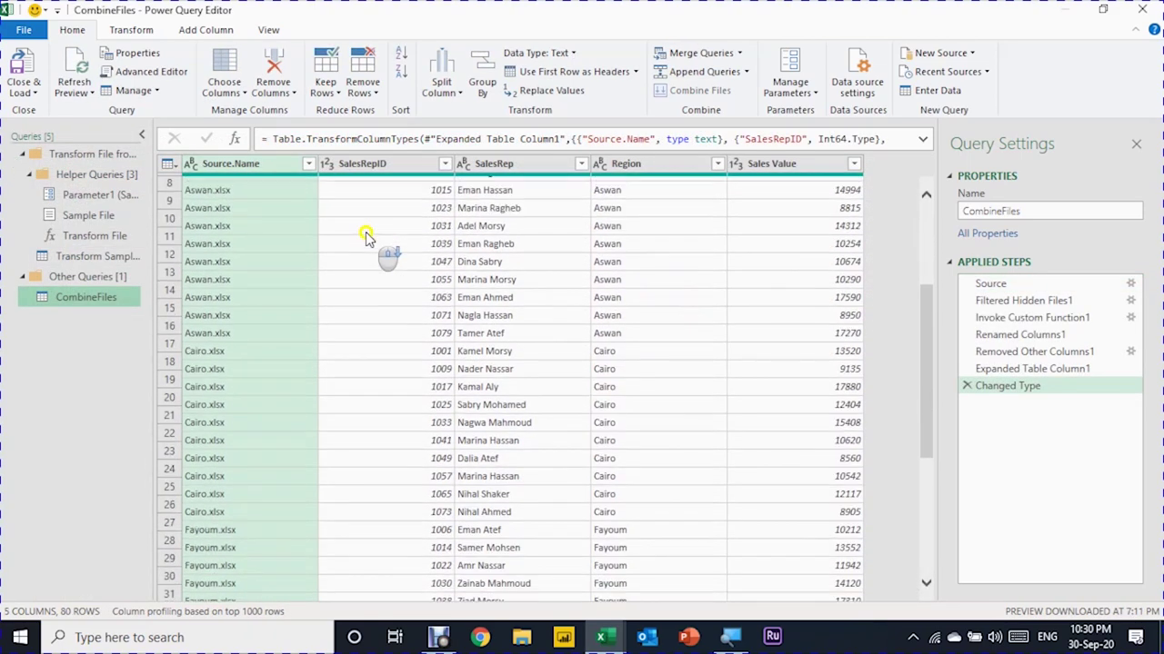
scroll(365, 235, down, 5)
scroll(365, 238, down, 3)
scroll(365, 238, down, 3)
scroll(365, 238, up, 9)
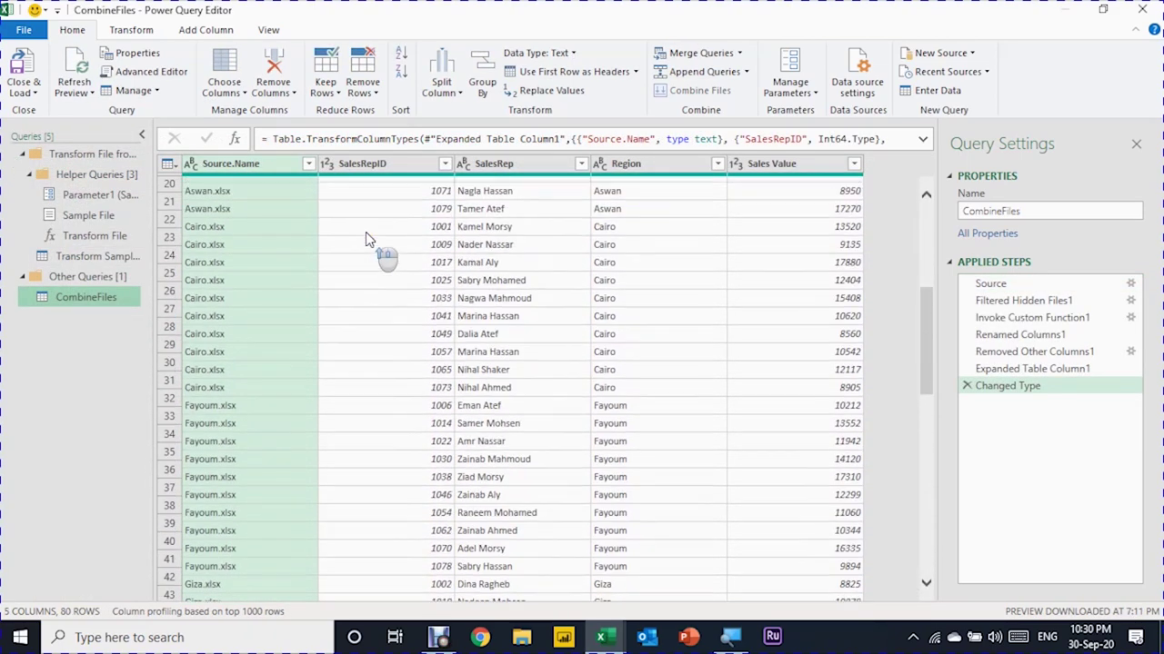
scroll(365, 238, up, 6)
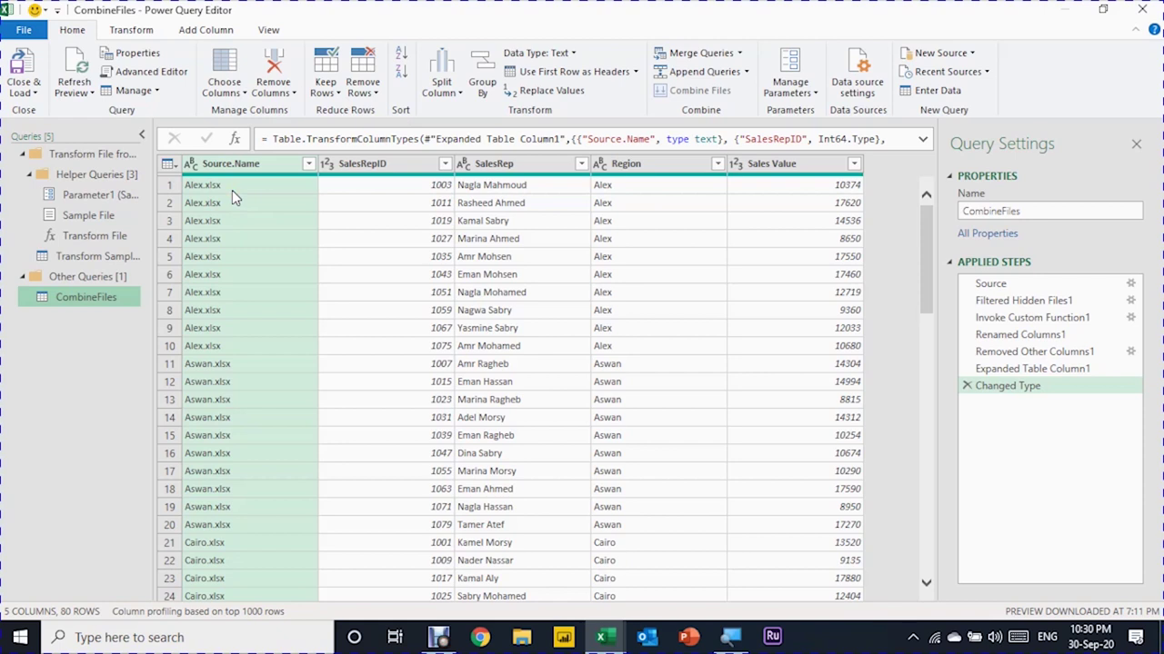
click(229, 184)
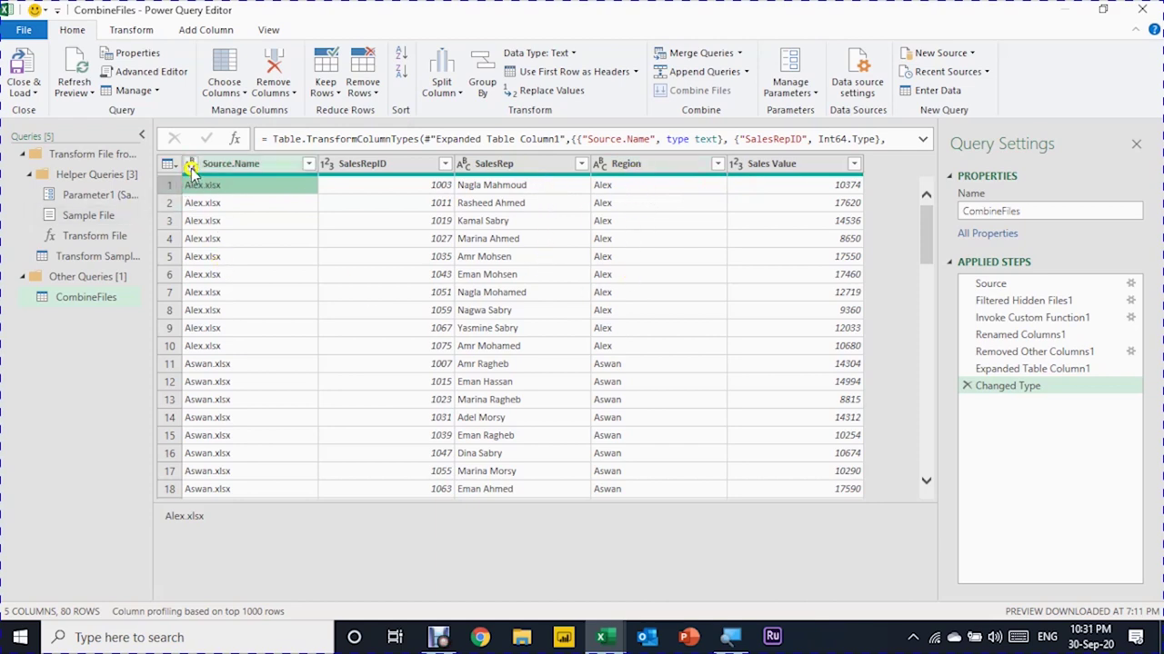
Remove the Source.Name column from the CombineFiles query.
click(223, 164)
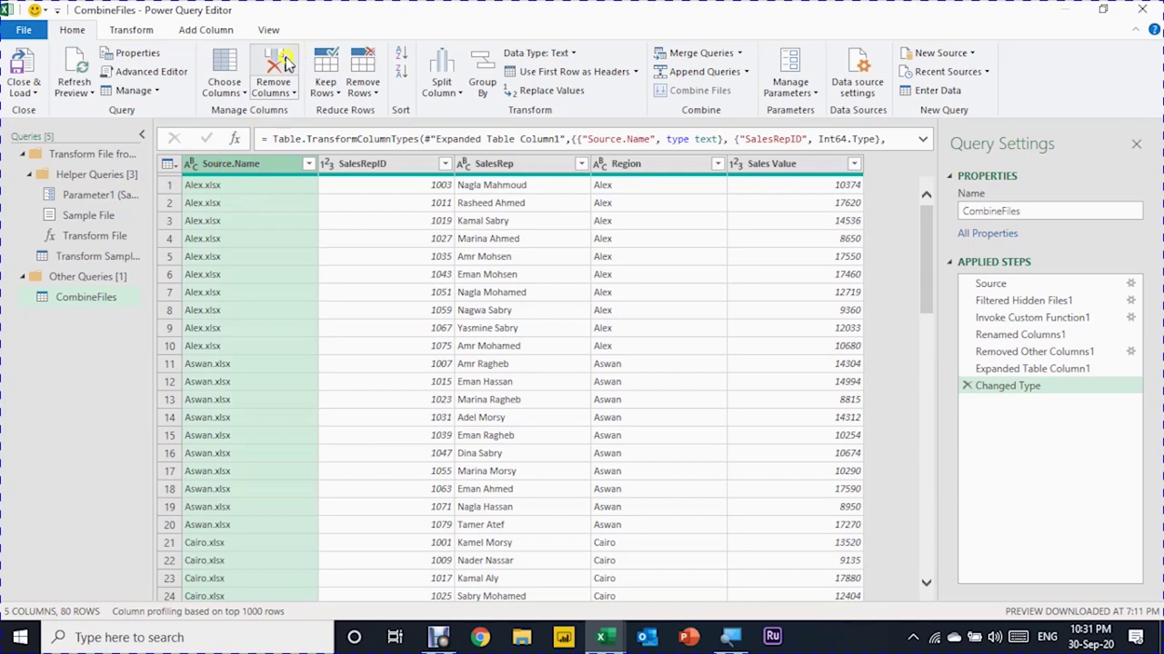
click(275, 62)
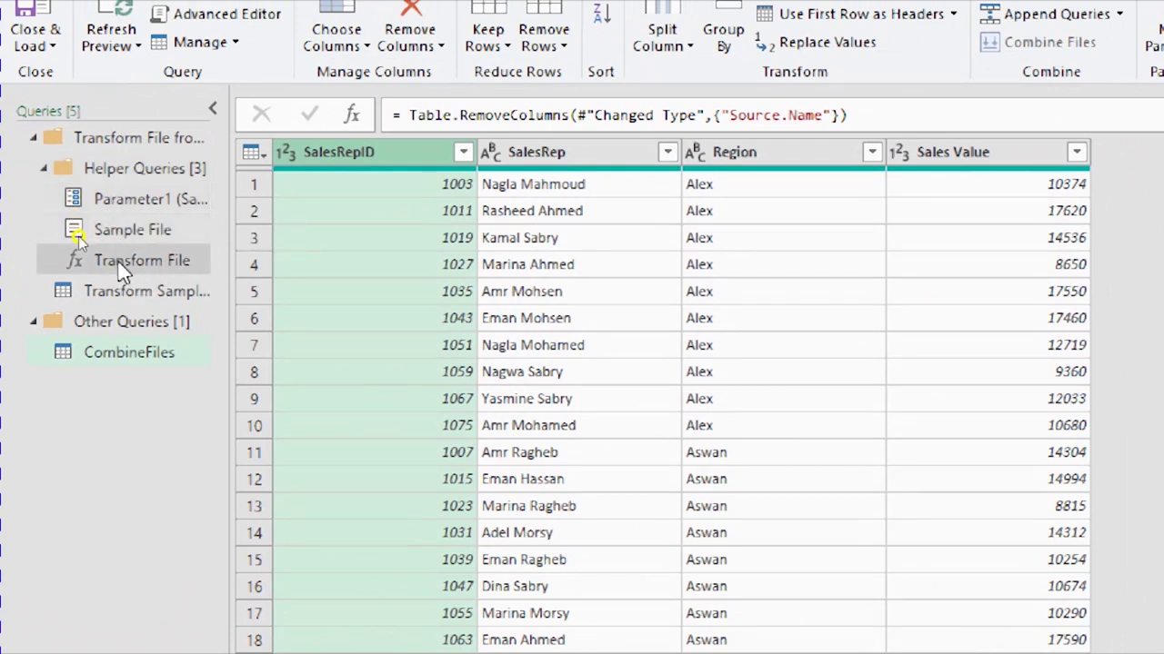
Inspect the Transform Sample File helper query, collapse its group, and reselect CombineFiles.
click(80, 245)
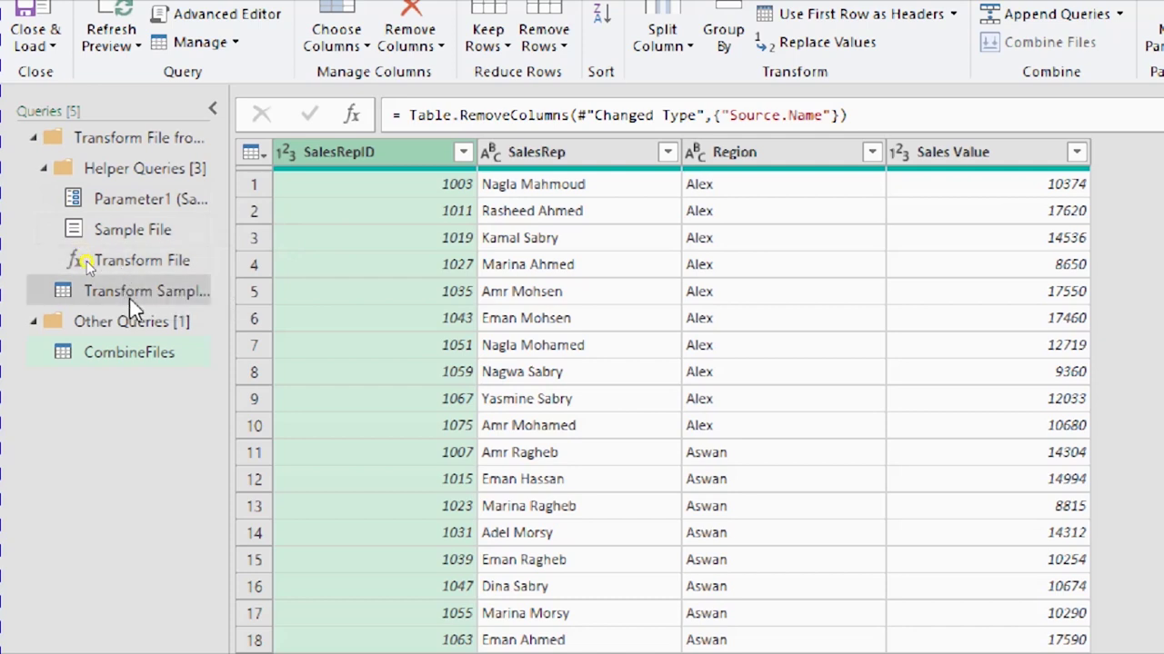
click(128, 291)
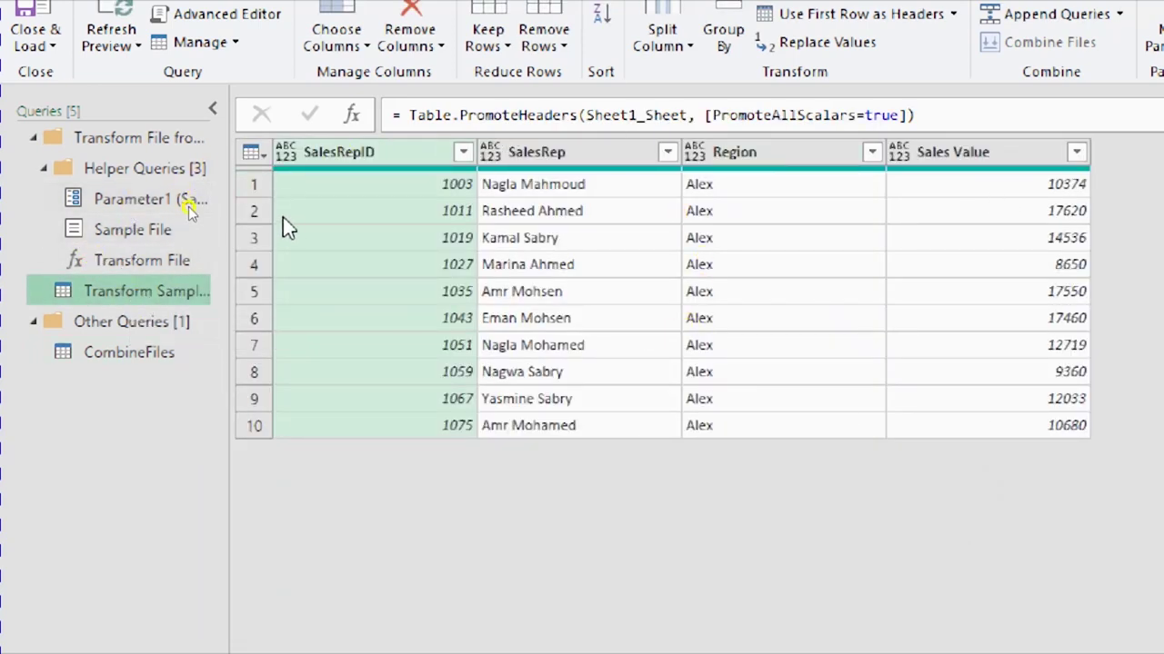
click(103, 362)
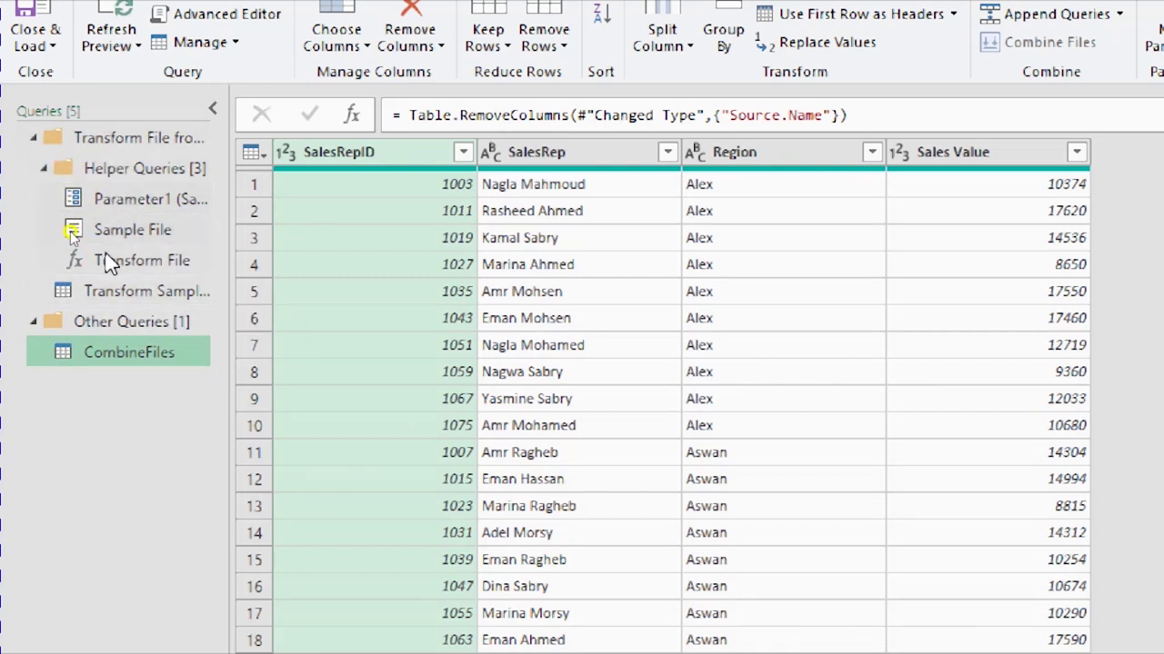
click(35, 138)
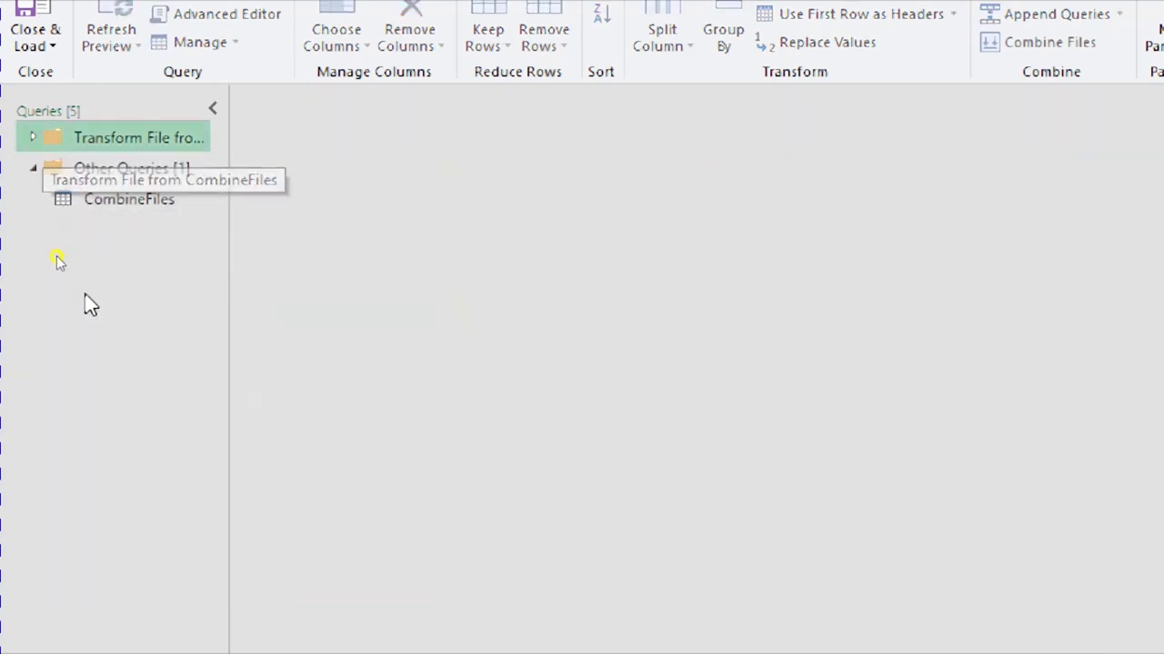
click(75, 200)
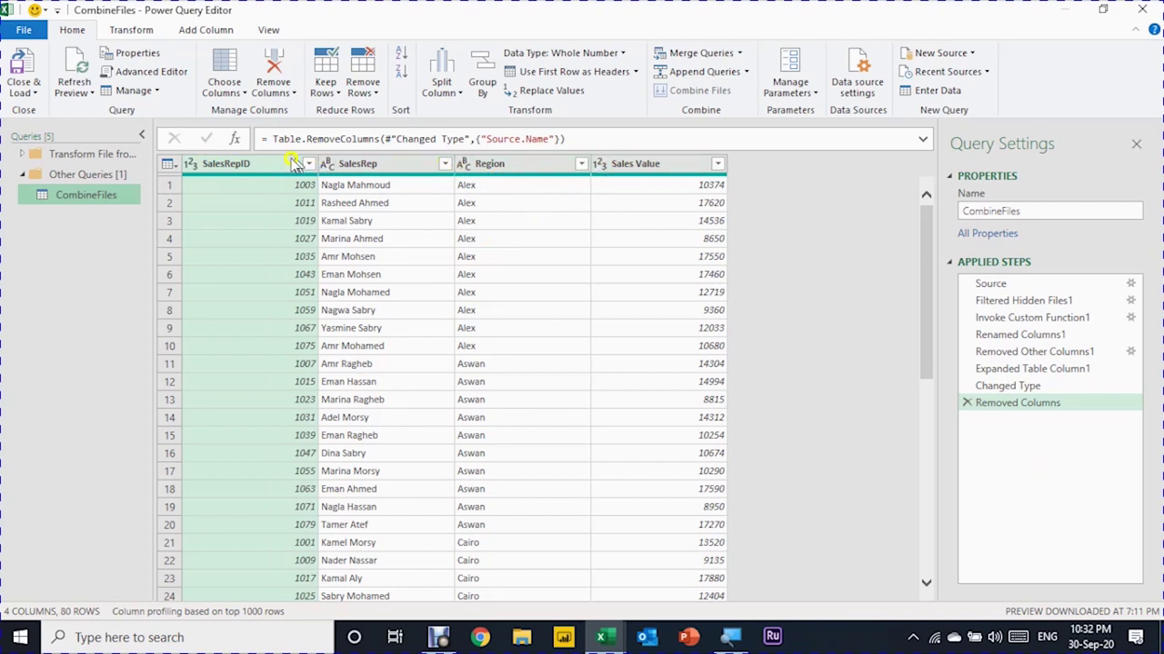
Close & Load CombineFiles as a table on the existing worksheet at Sheet1!$A$3.
click(32, 92)
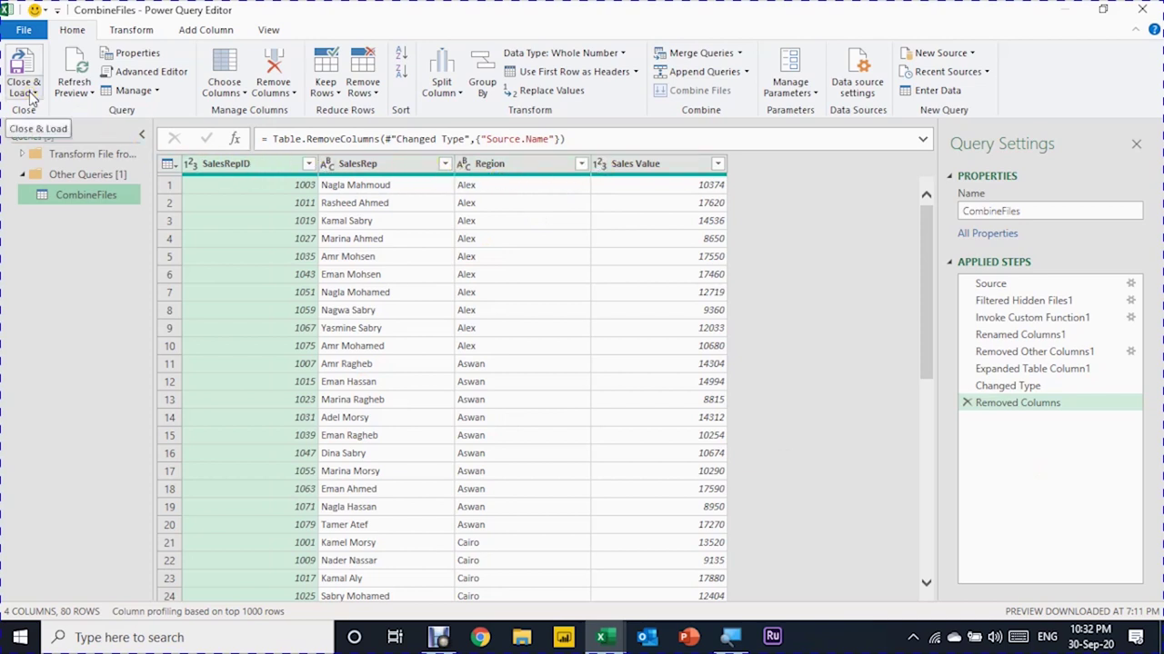
click(40, 130)
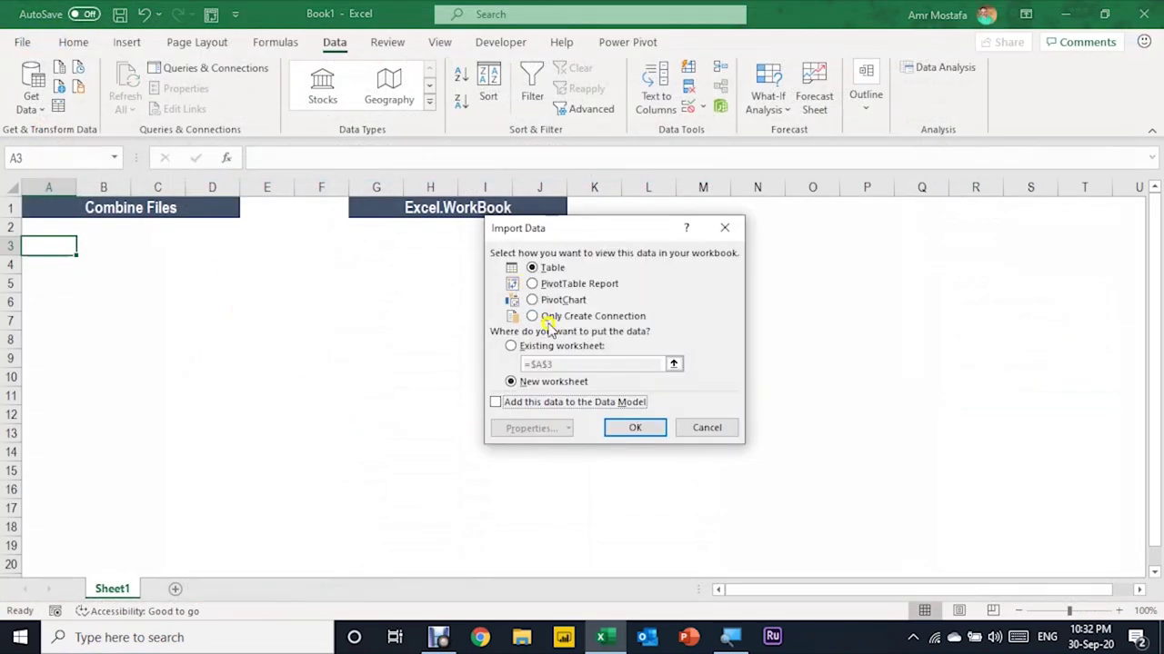
click(514, 346)
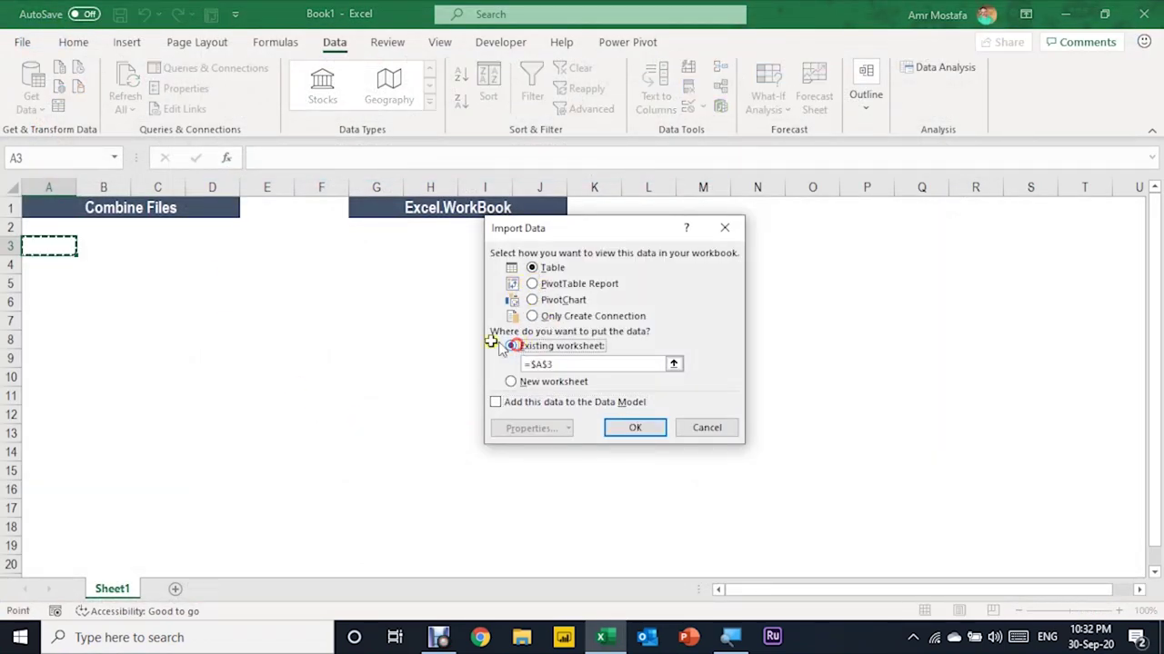
click(57, 226)
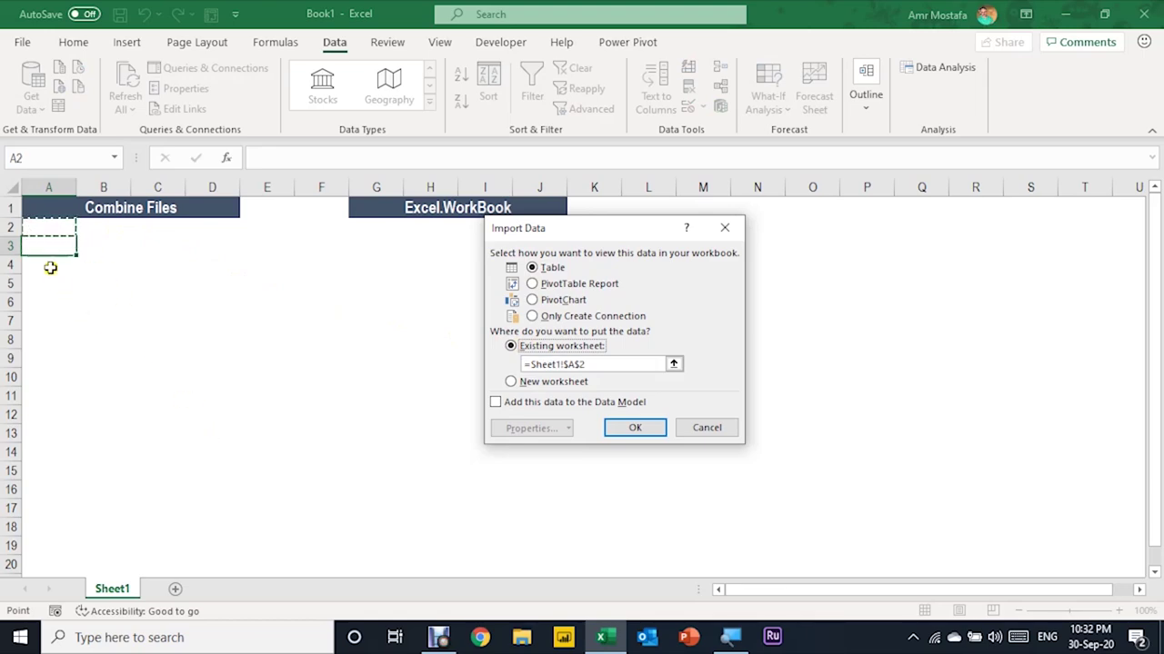
click(48, 245)
click(628, 428)
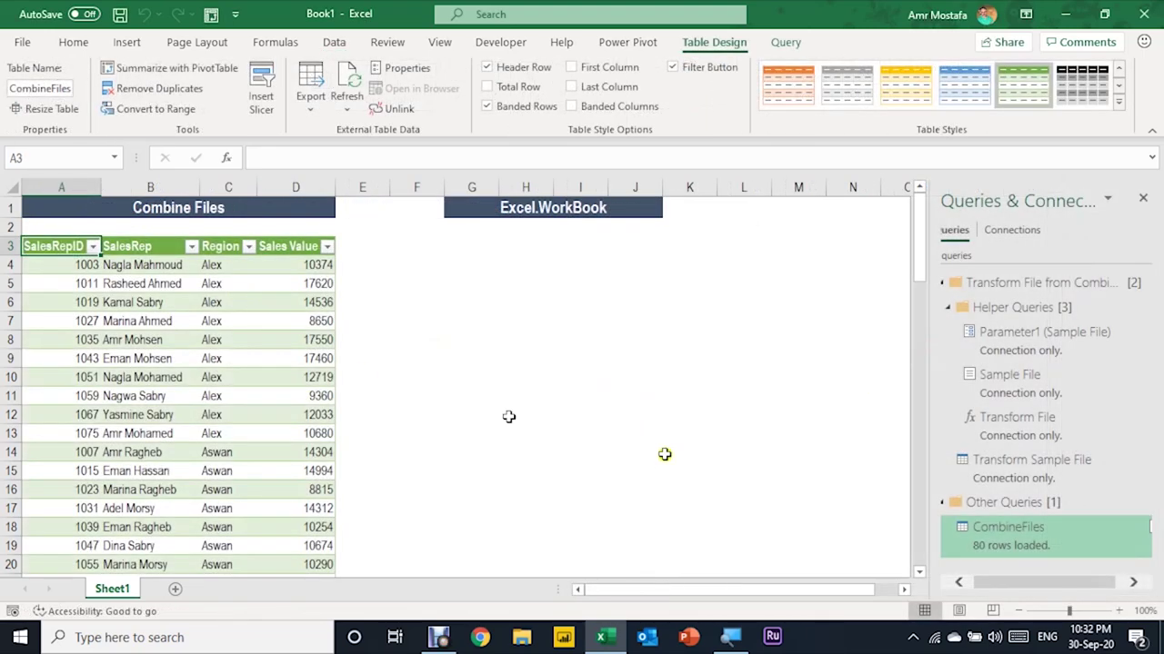
scroll(247, 334, down, 1)
scroll(247, 334, down, 5)
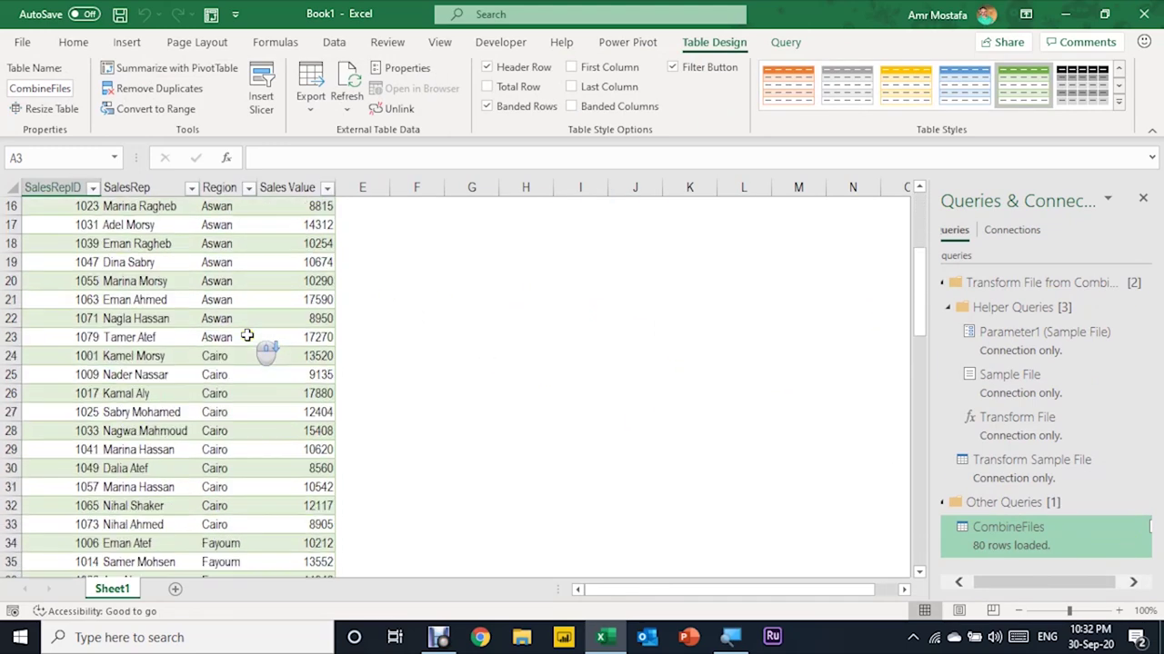
scroll(247, 334, down, 2)
scroll(247, 335, up, 8)
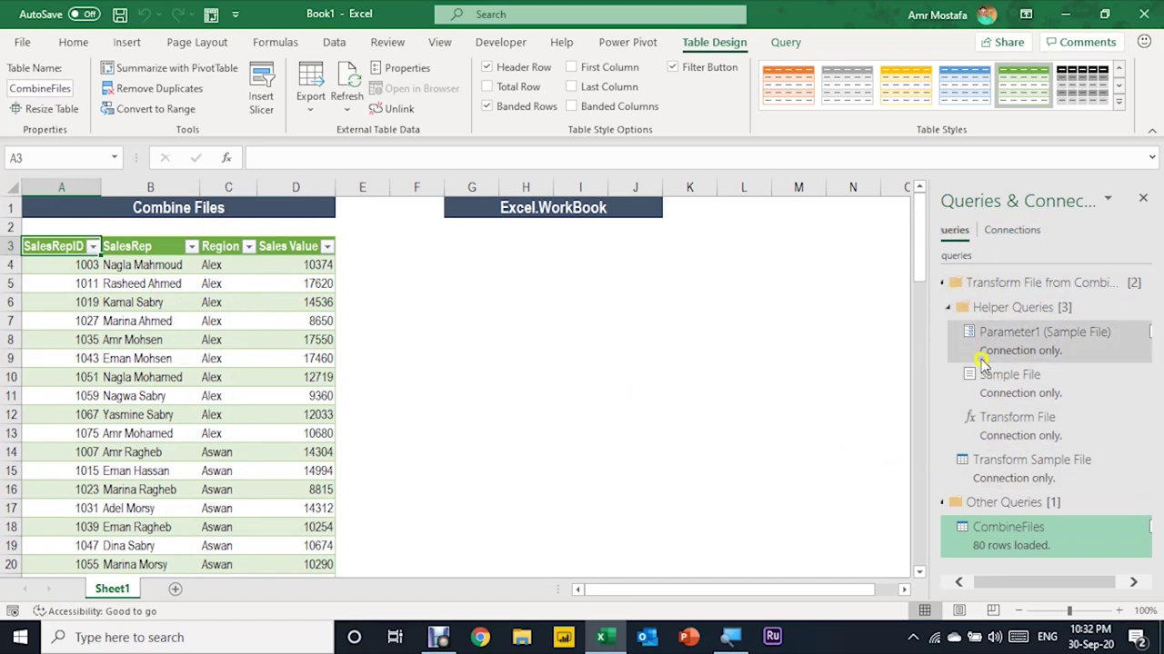
Collapse the helper query folder, close the preview, and select cell G3.
click(942, 289)
click(944, 284)
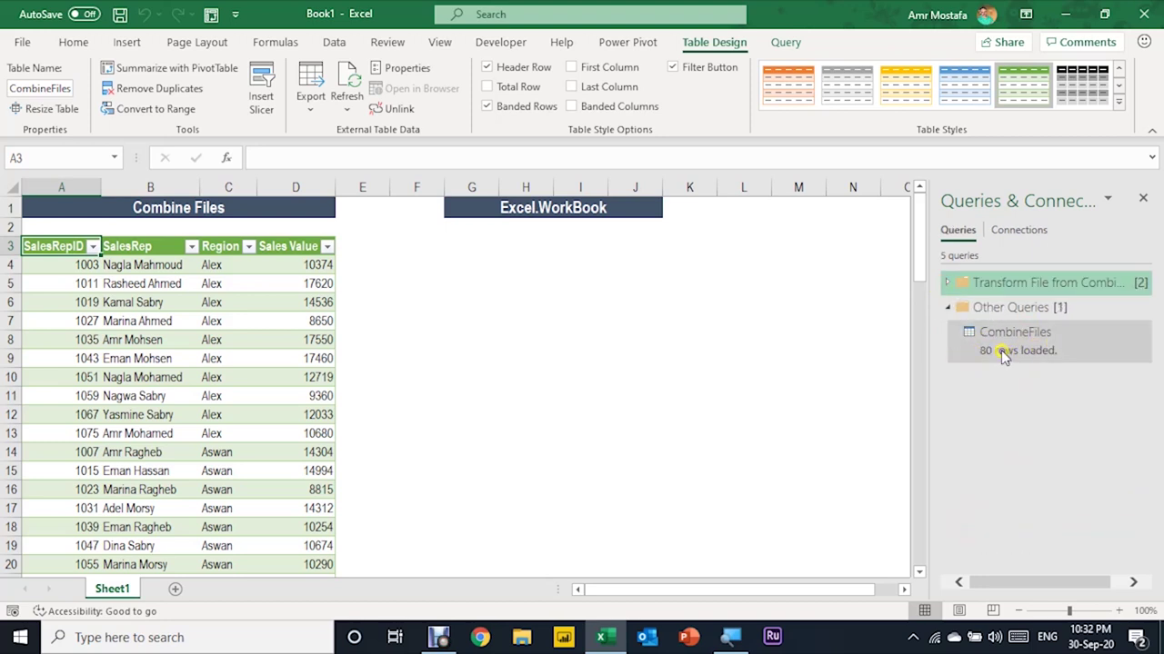
mouse_move(1015, 341)
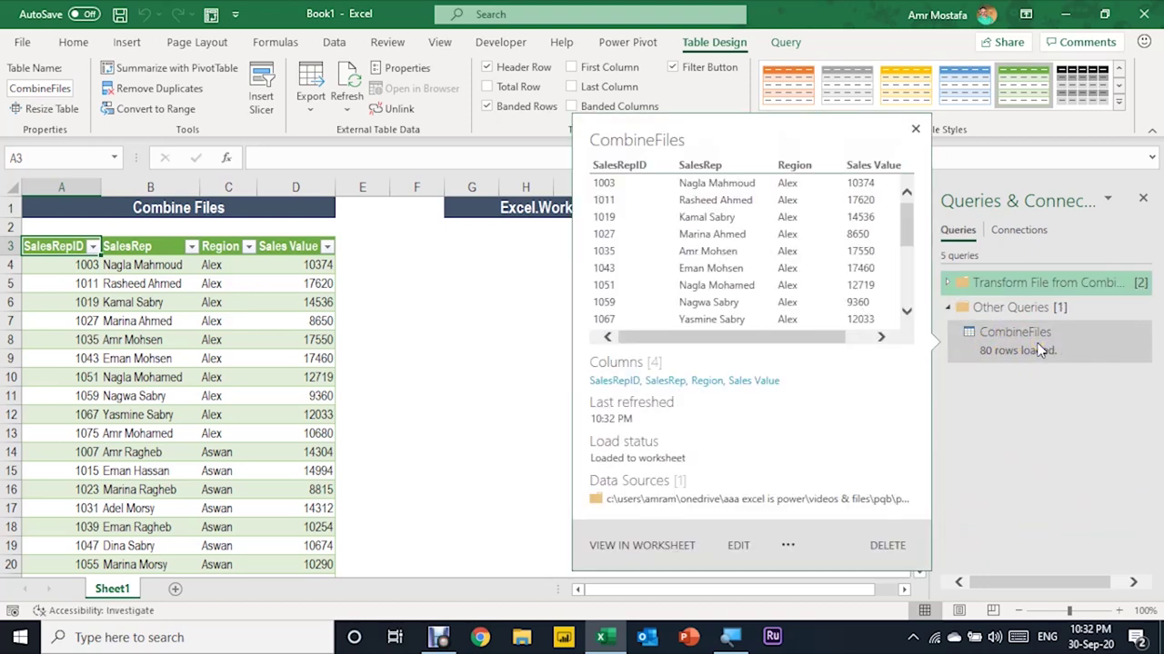
click(463, 303)
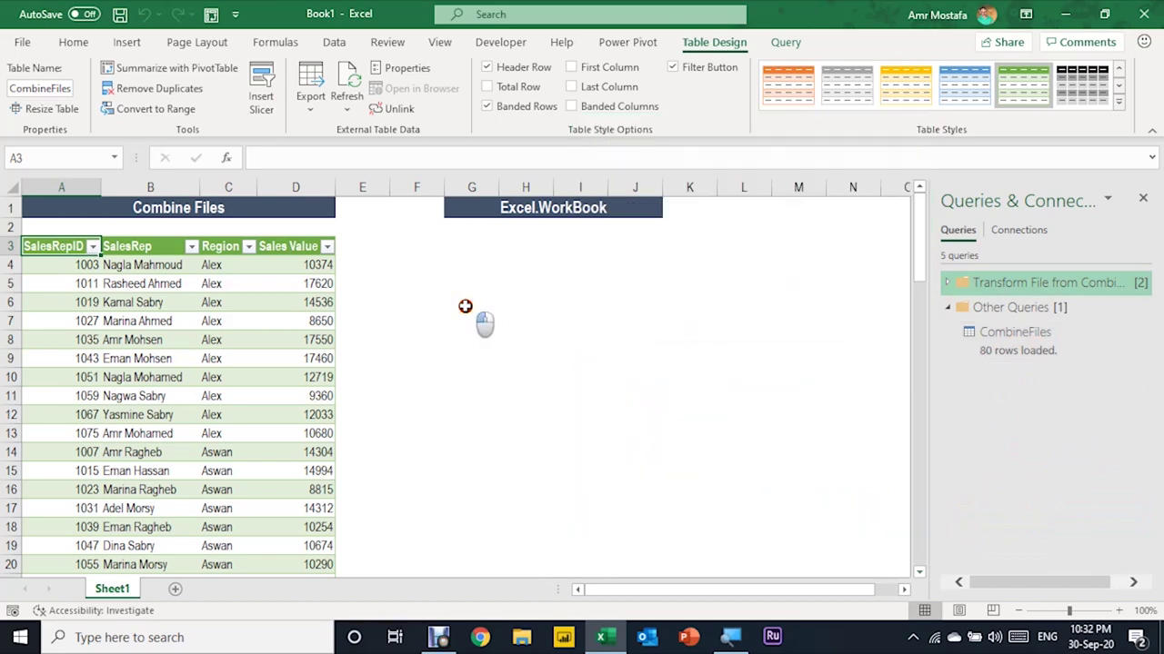
click(453, 245)
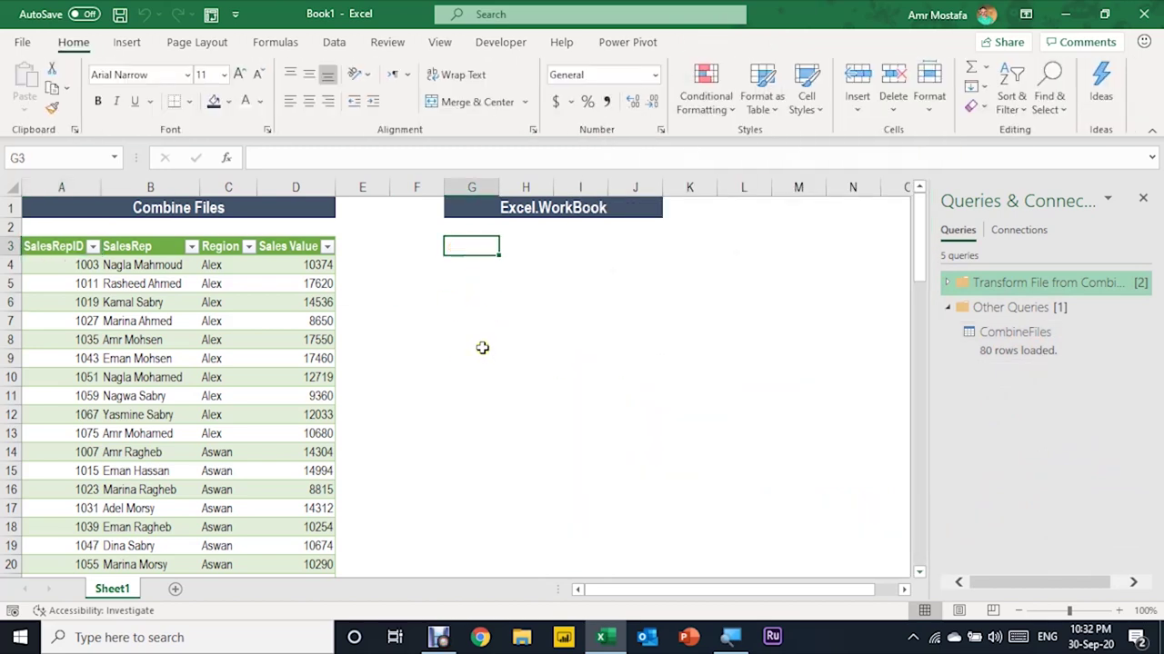
Run a new From Folder import of RegionalSales and open its file list with Transform Data.
click(336, 44)
click(31, 108)
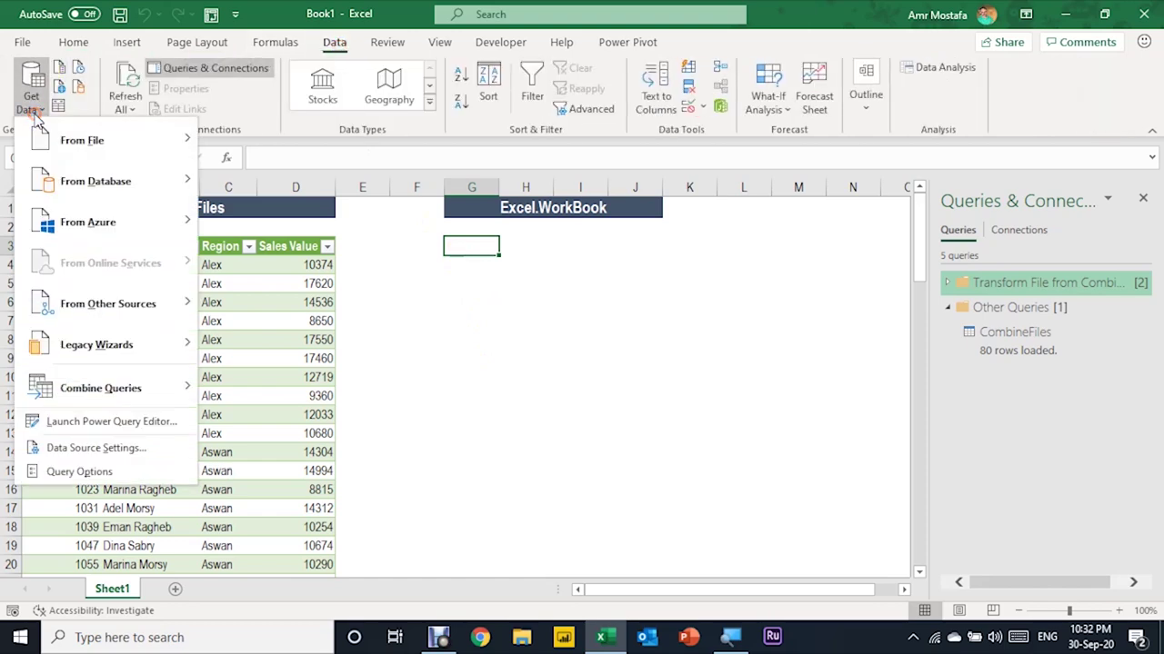
click(36, 139)
click(270, 339)
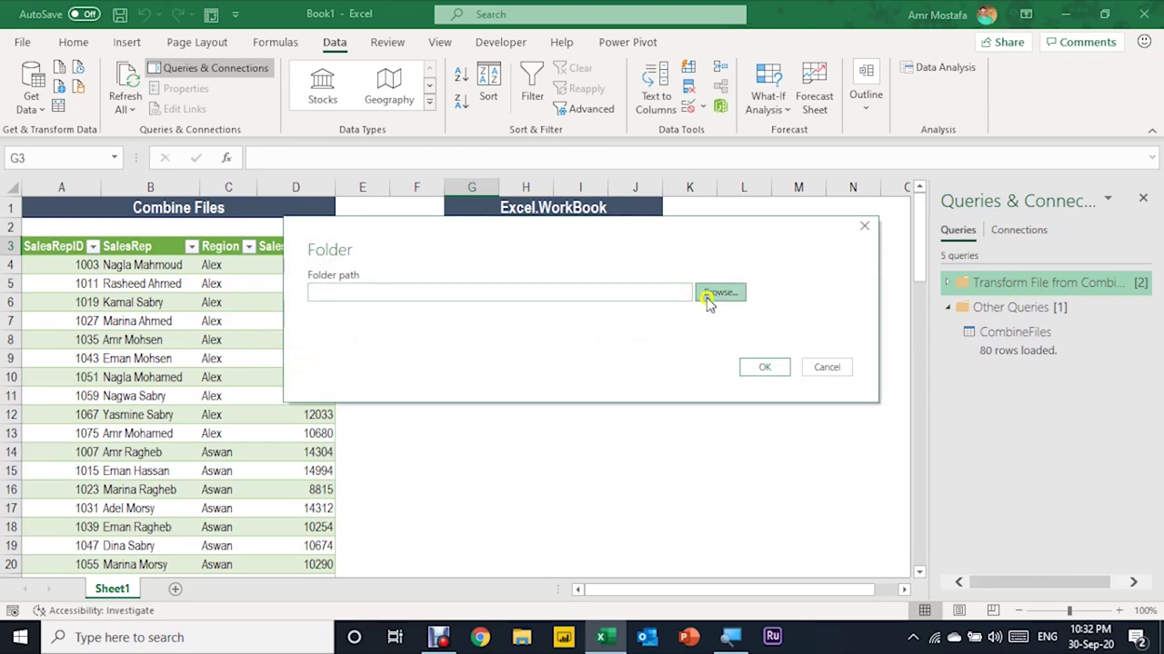
click(708, 303)
click(616, 300)
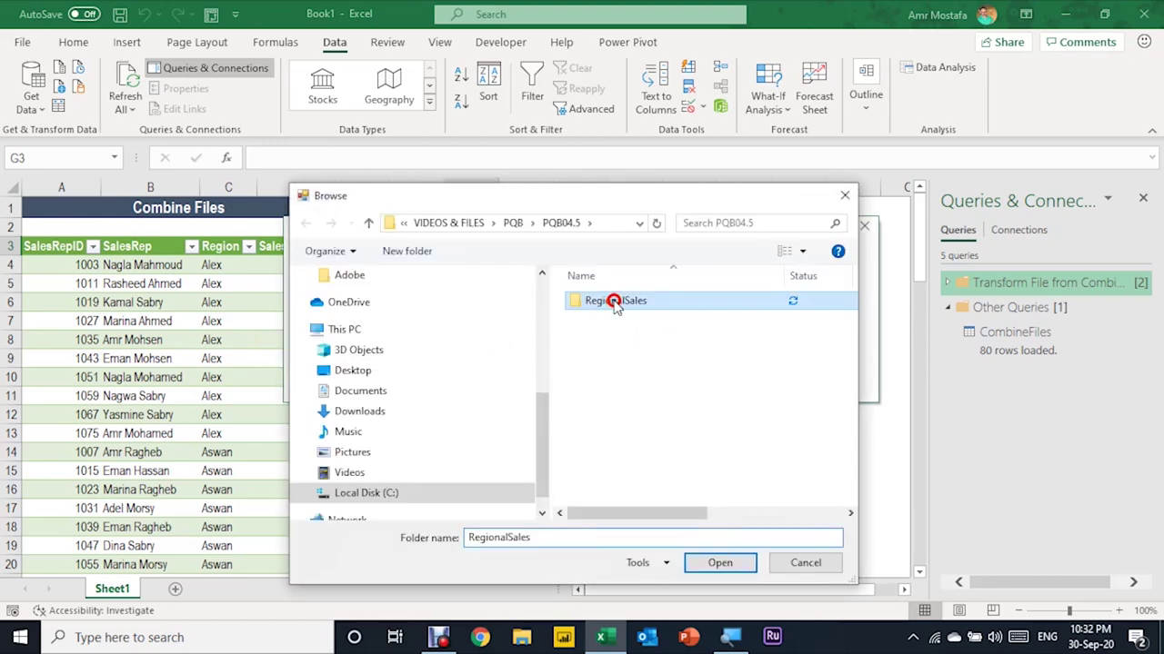
click(720, 563)
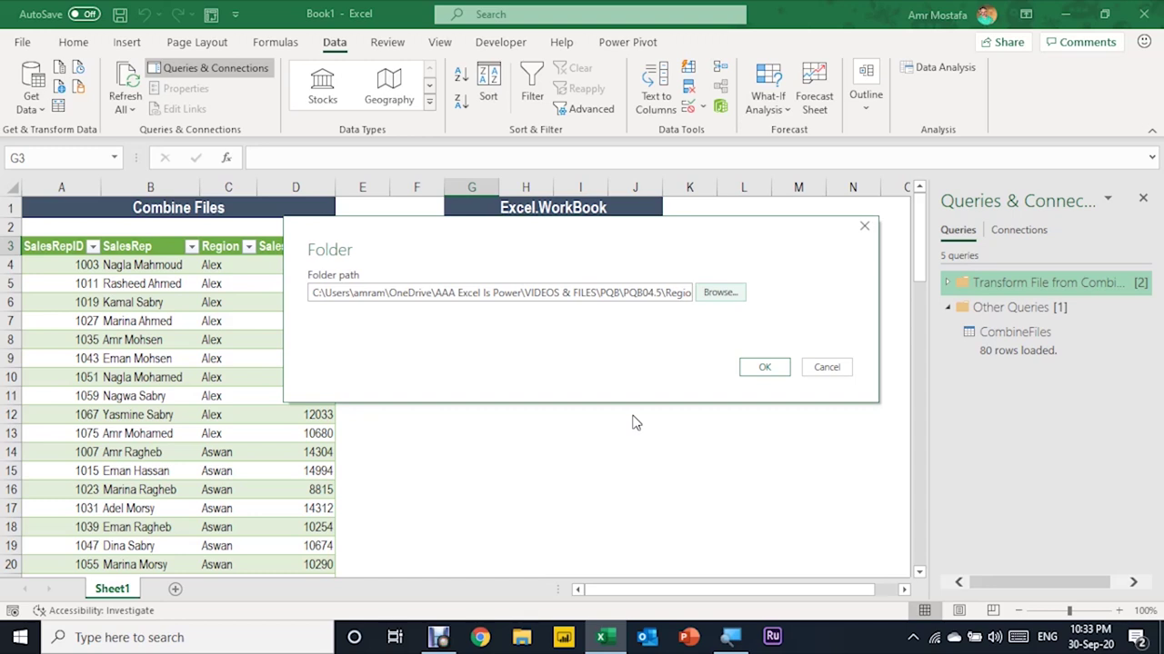
click(764, 372)
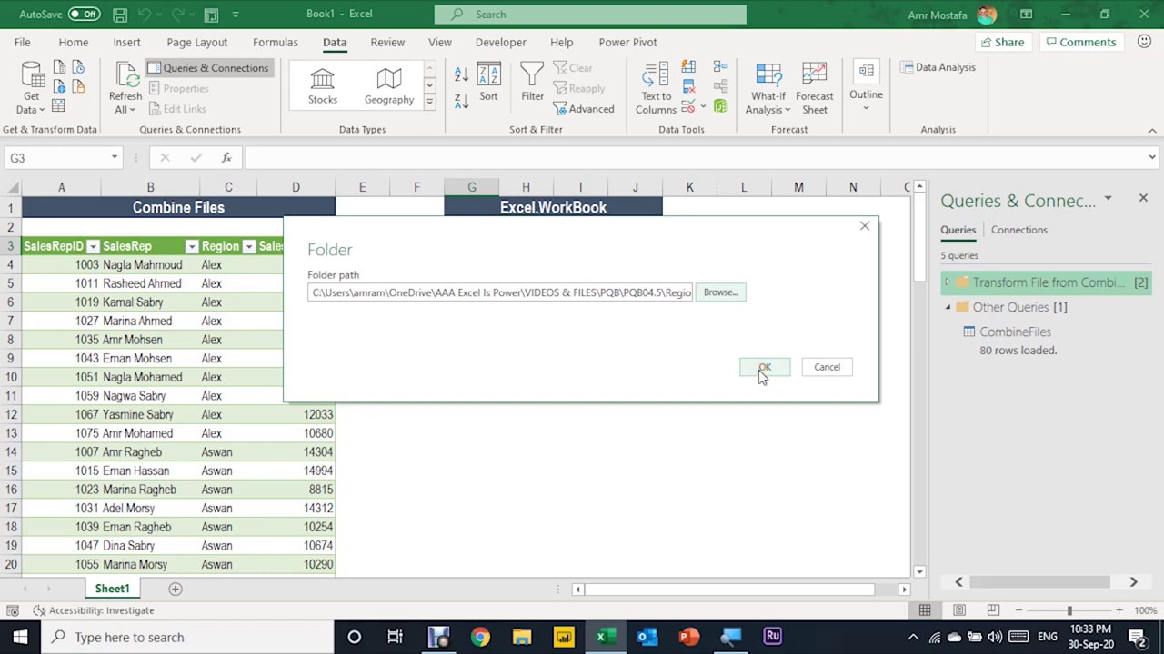
click(764, 371)
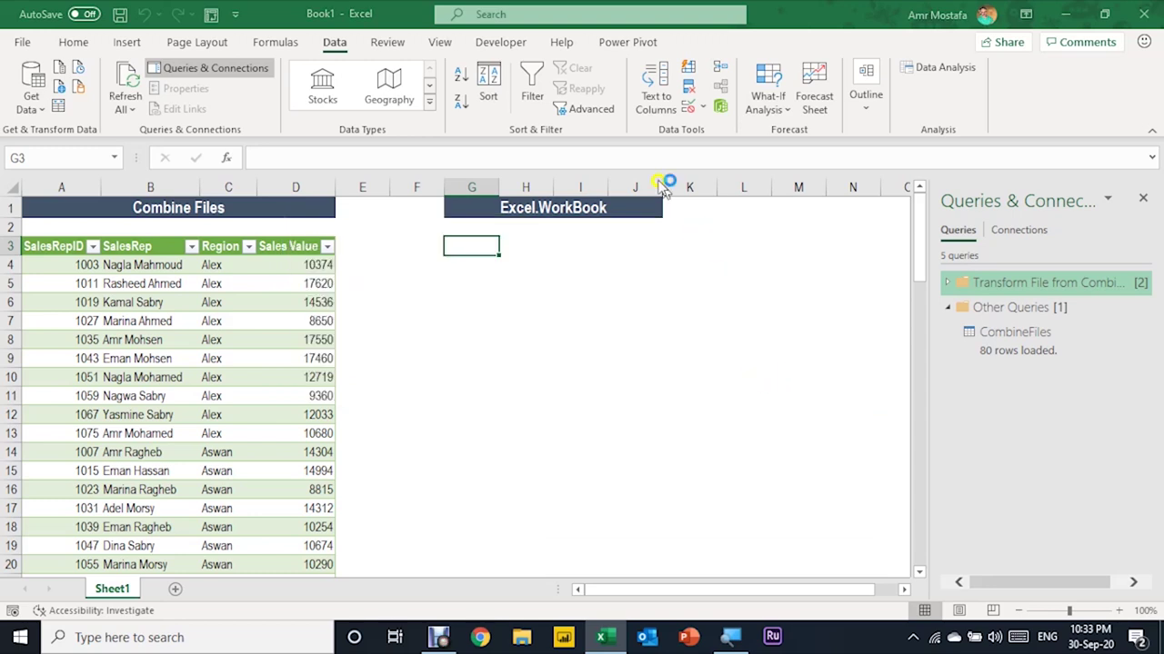
click(846, 557)
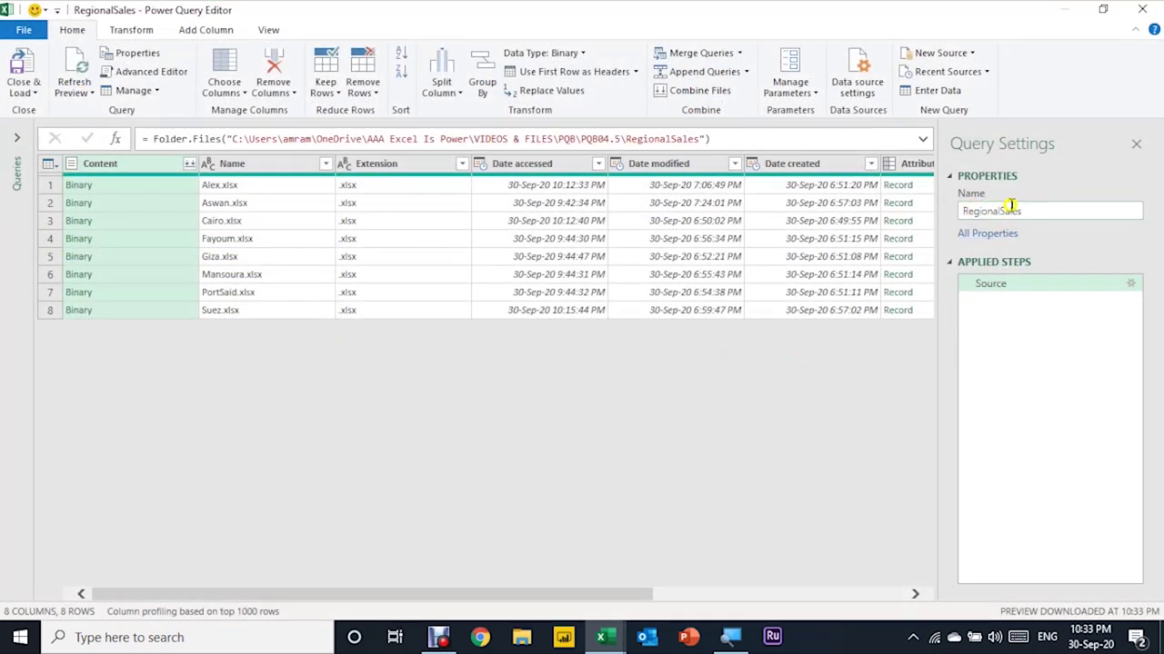
Rename the query to Excel_Workbook in Query Settings.
drag(1023, 210, 947, 214)
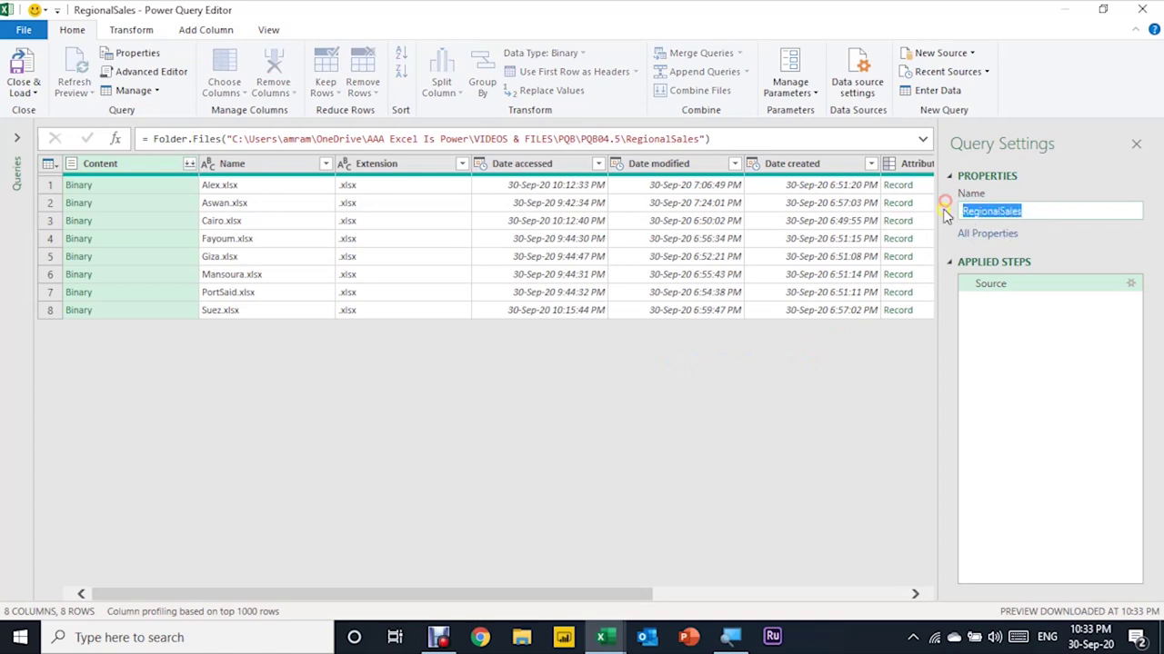
text(Workbook)
key(Return)
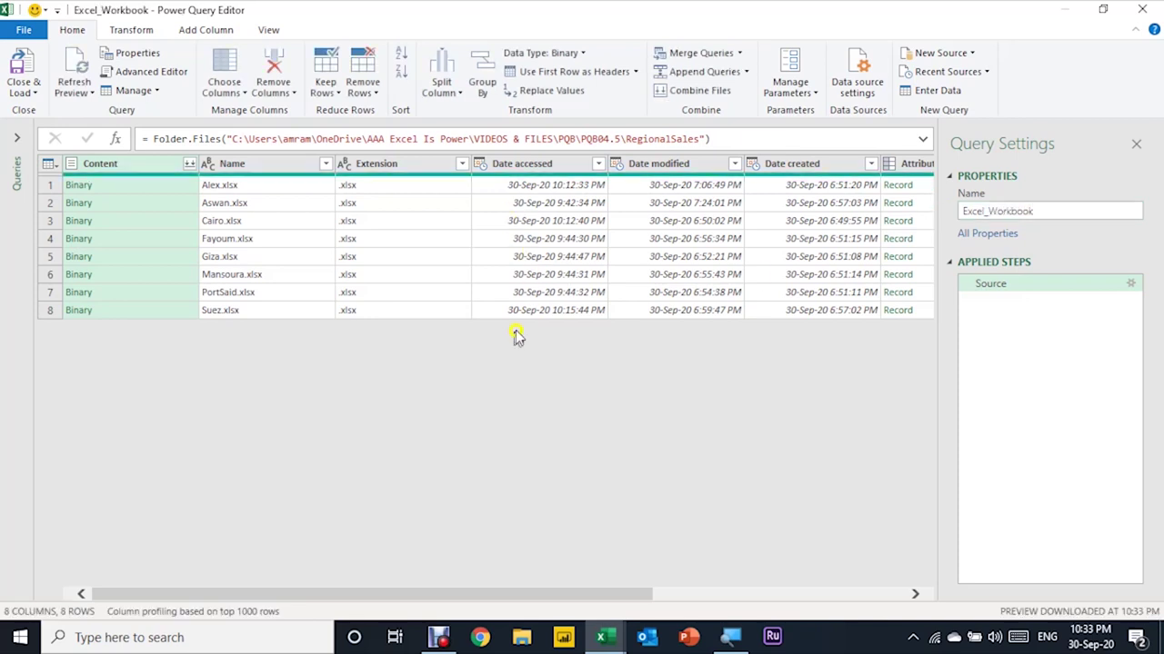
Preview the contents of the Alex.xlsx, Aswan.xlsx and Cairo.xlsx files.
click(150, 184)
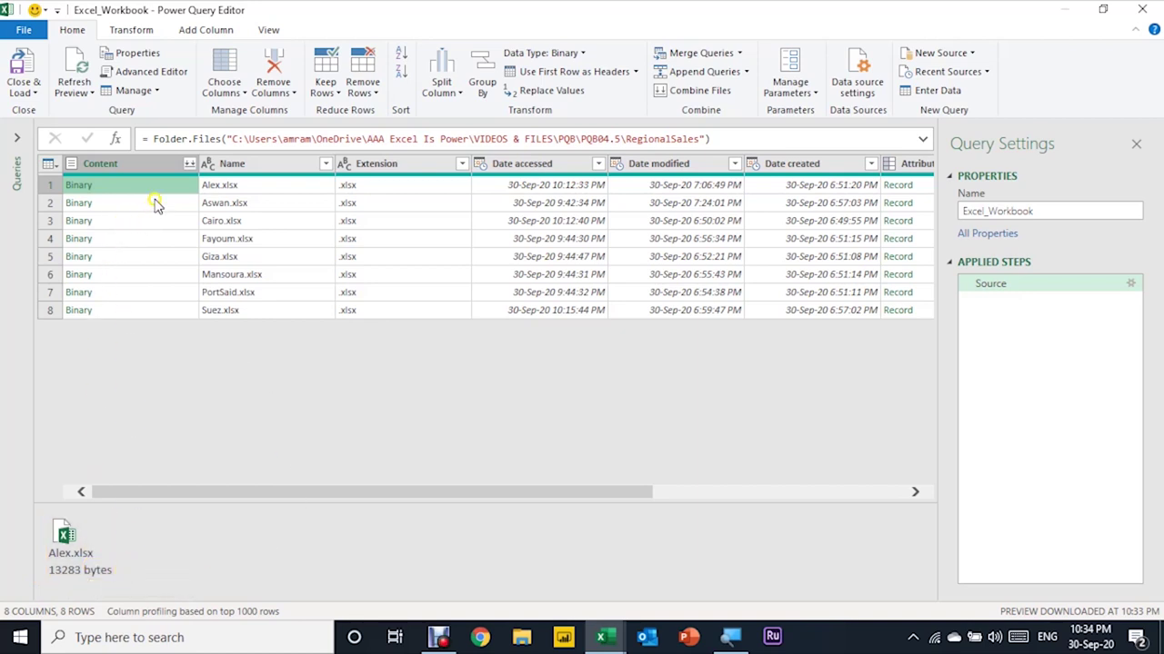
click(153, 203)
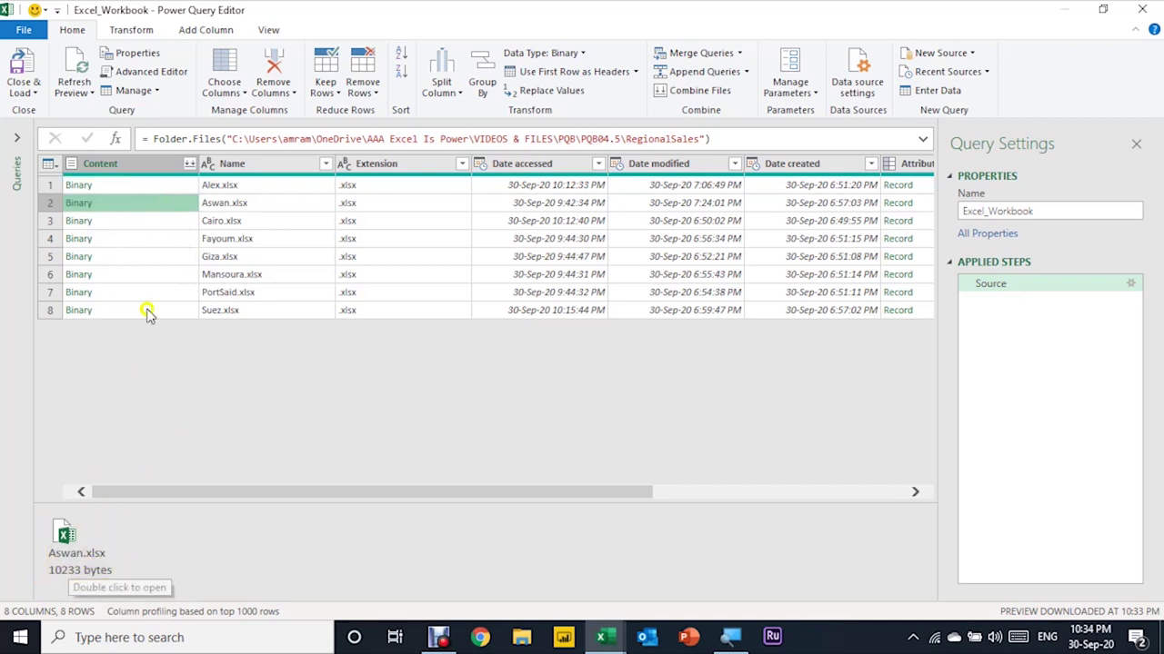
click(167, 222)
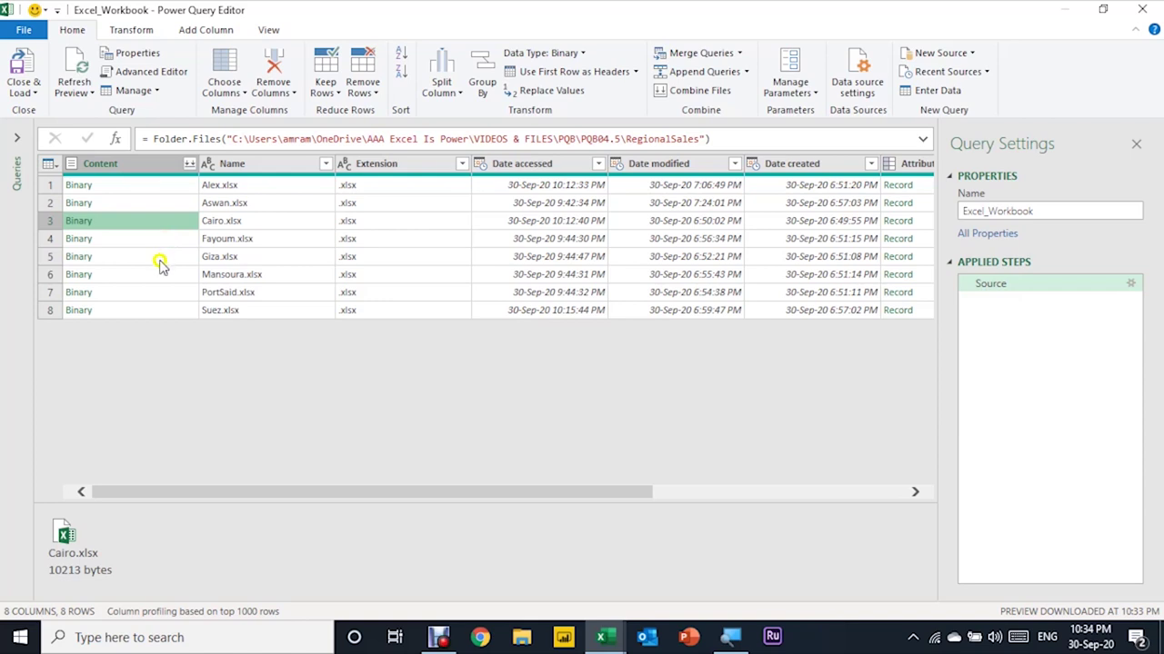
click(130, 190)
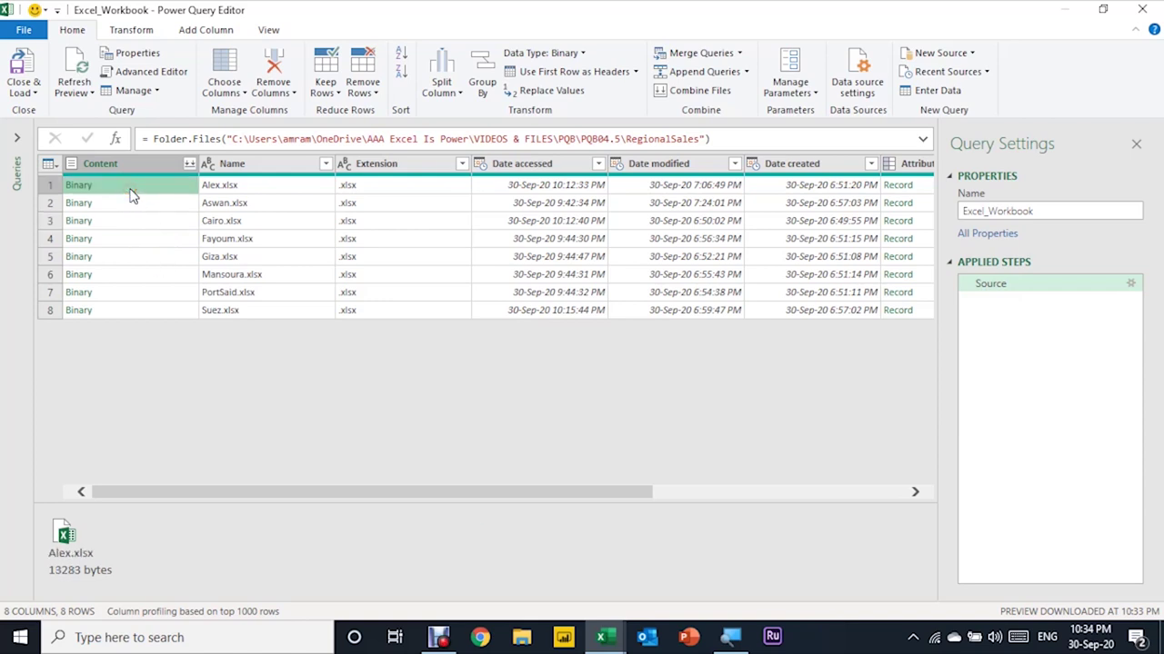
click(132, 207)
click(196, 34)
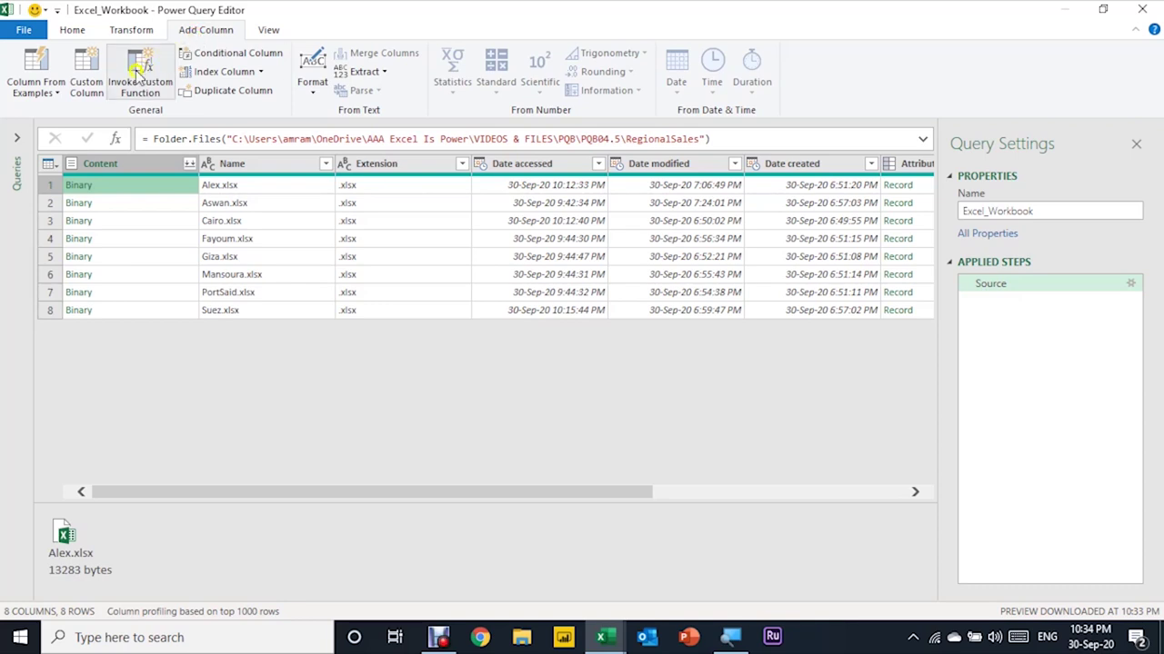
Create a custom column with the formula Excel.Workbook([Content]) to read each file's workbook.
click(88, 74)
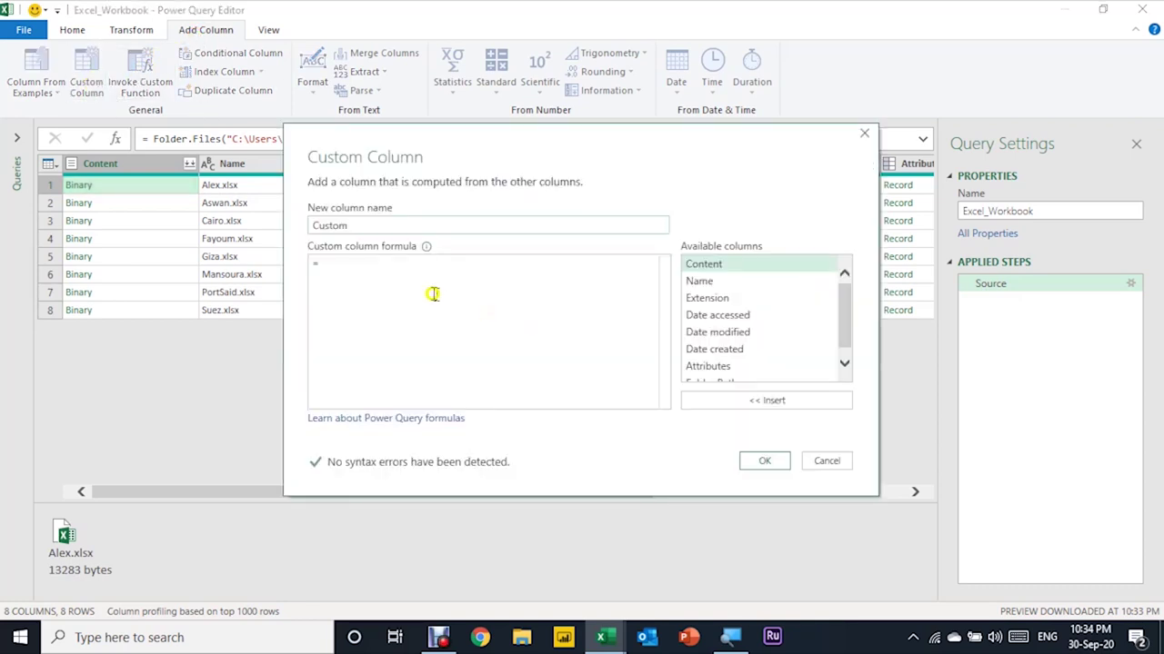
click(391, 267)
text(xcel)
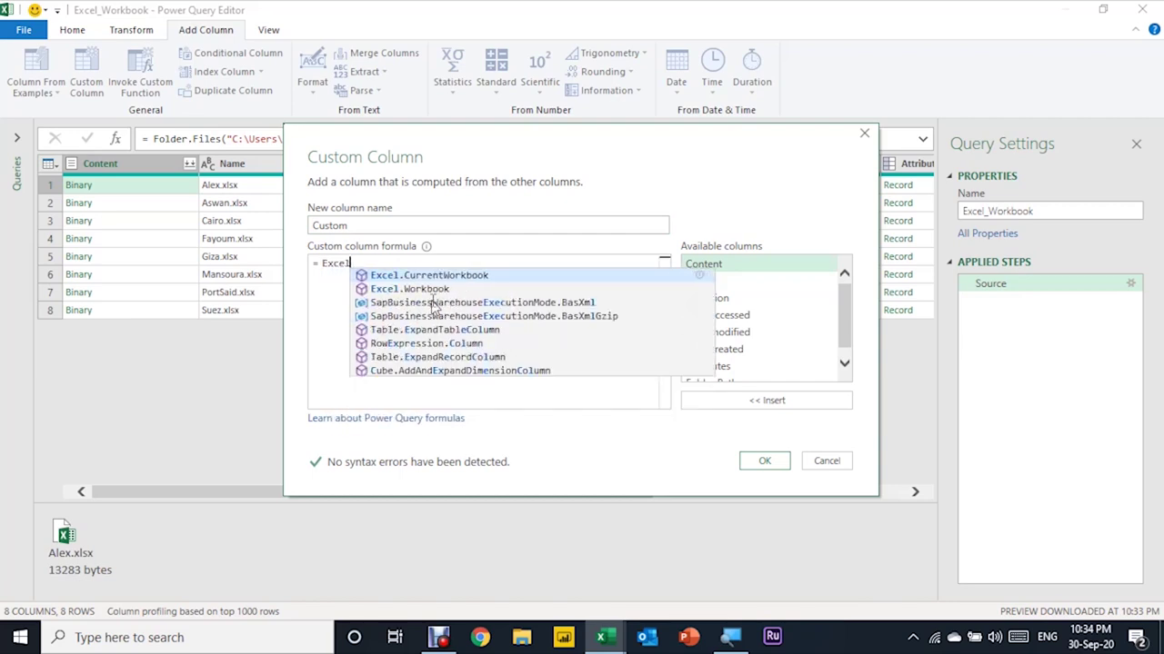
text(.W)
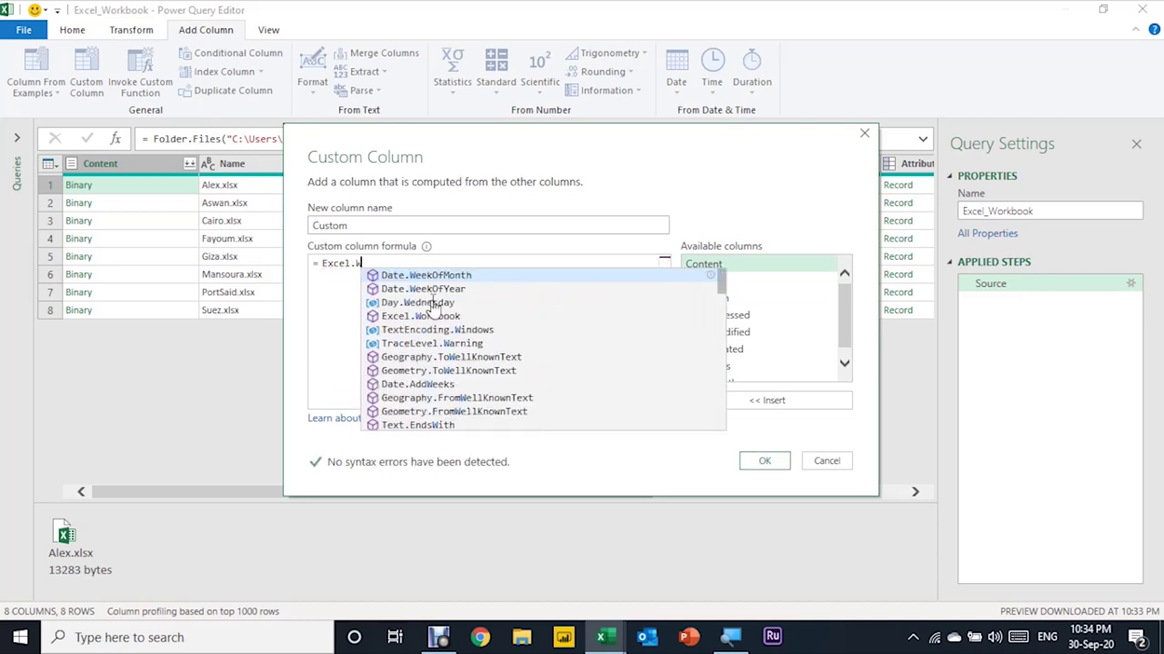
text(orkbook)
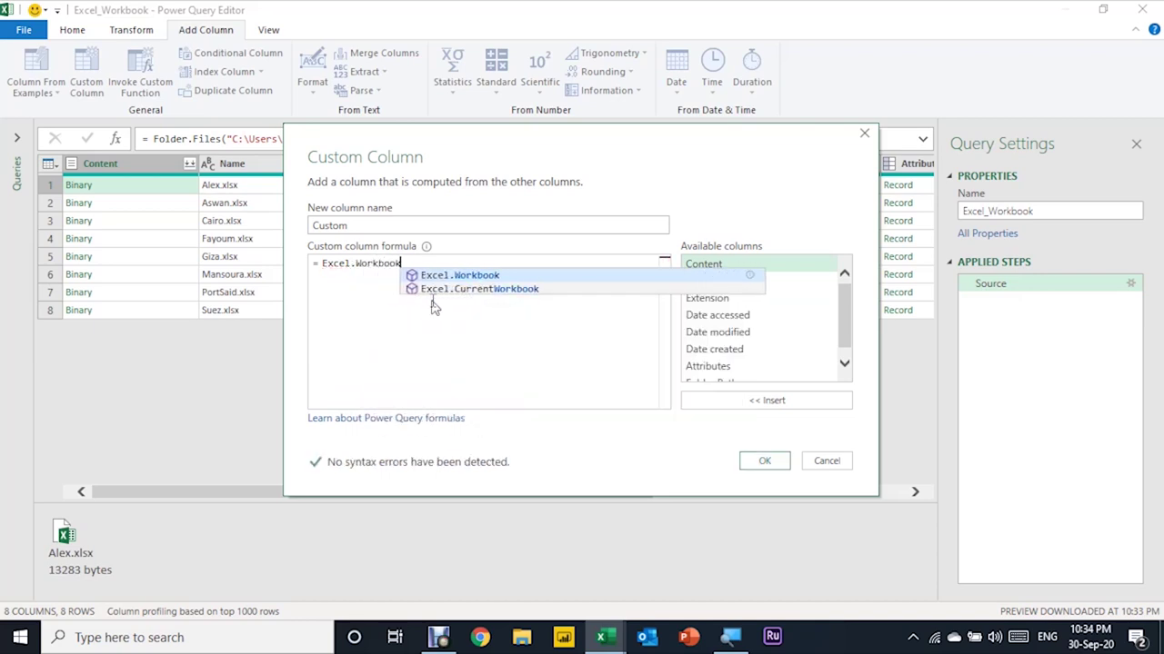
text(()
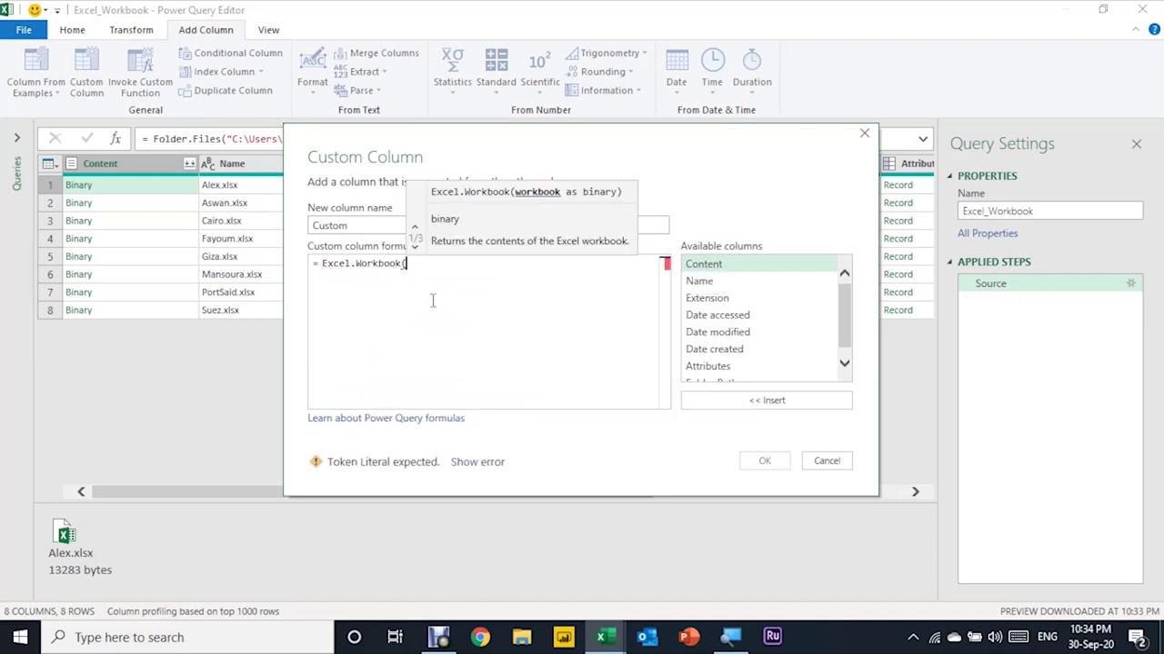
click(730, 263)
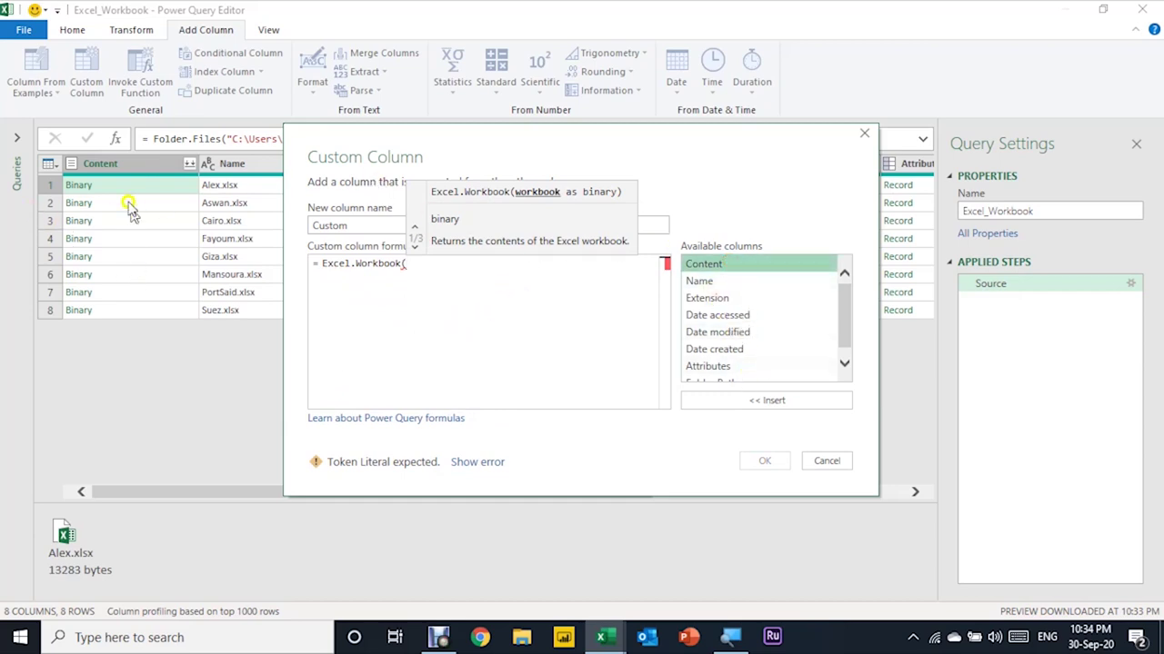
click(788, 404)
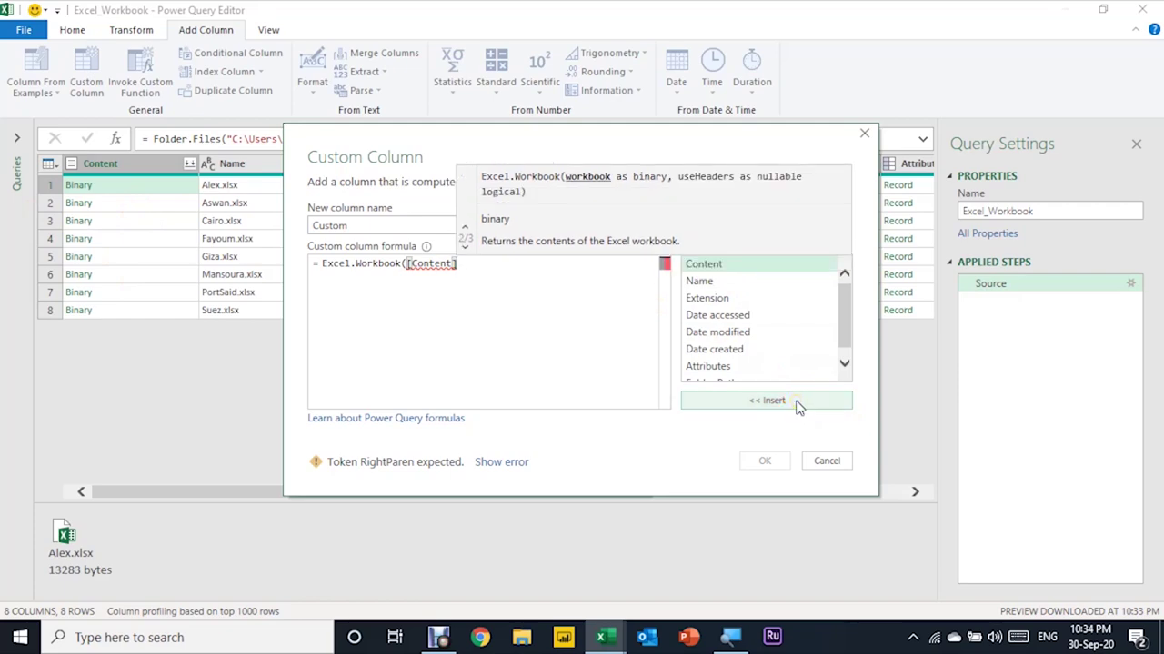
text())
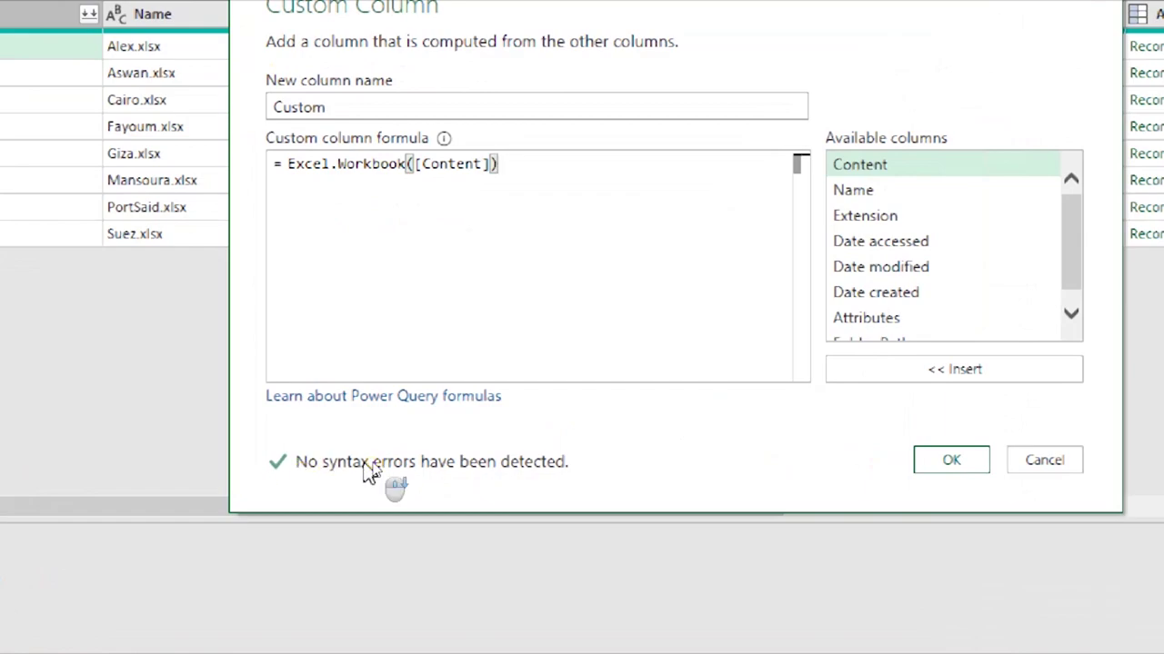
click(761, 461)
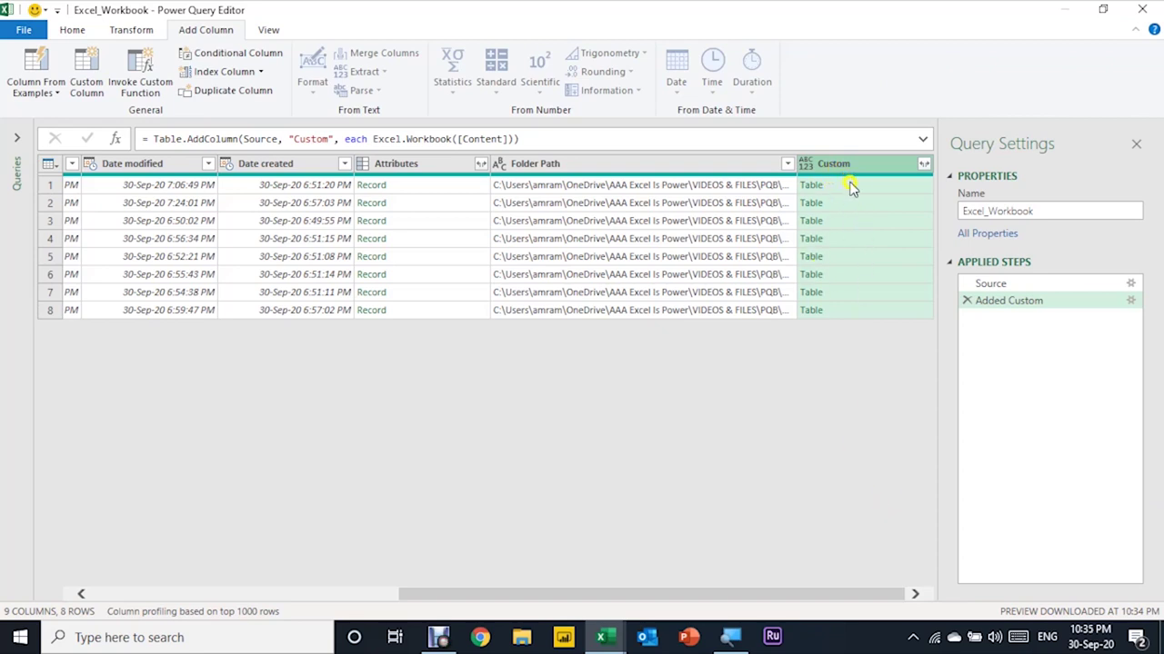
Preview the first file's workbook contents in the new Custom column.
drag(815, 598, 459, 641)
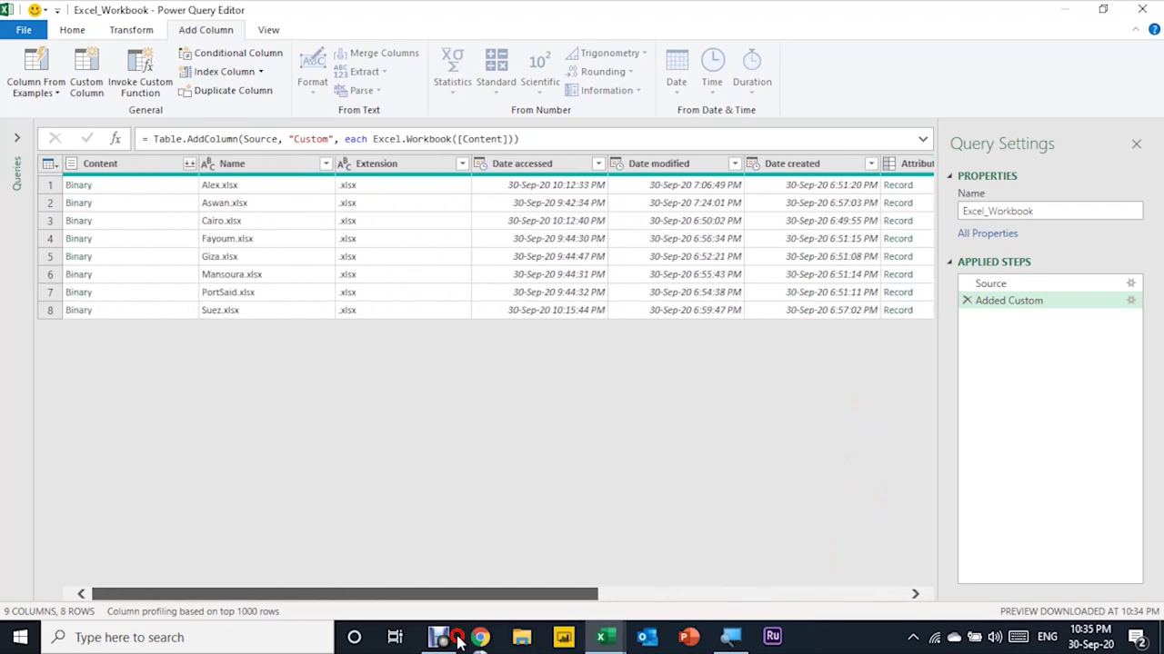
drag(539, 594, 845, 594)
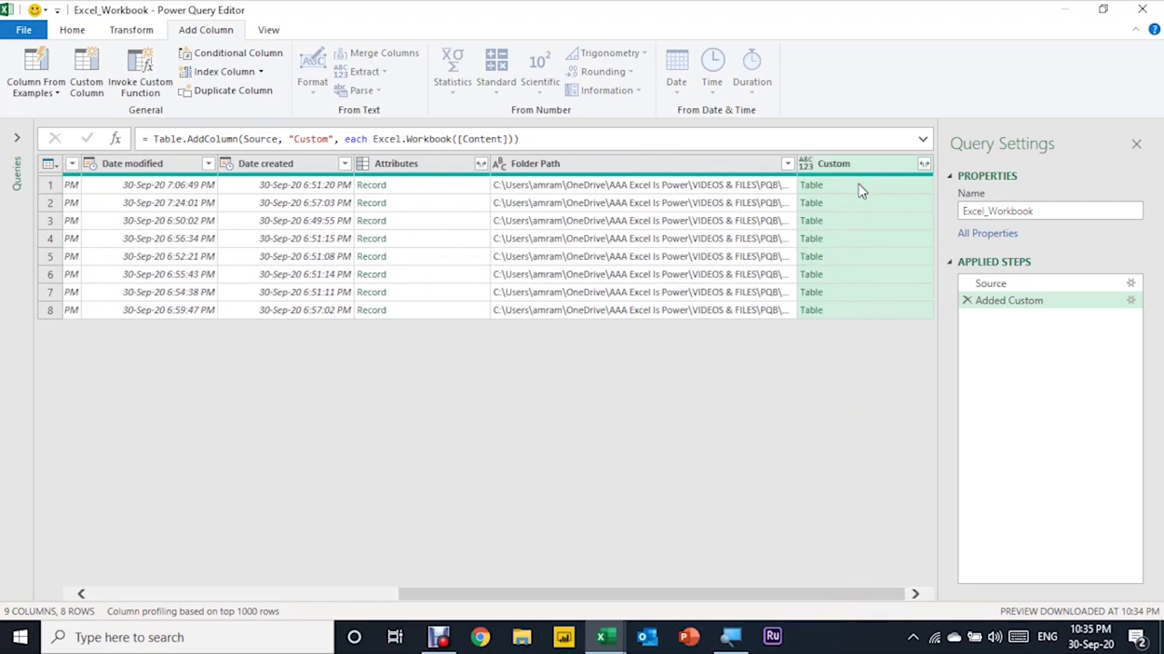
click(900, 186)
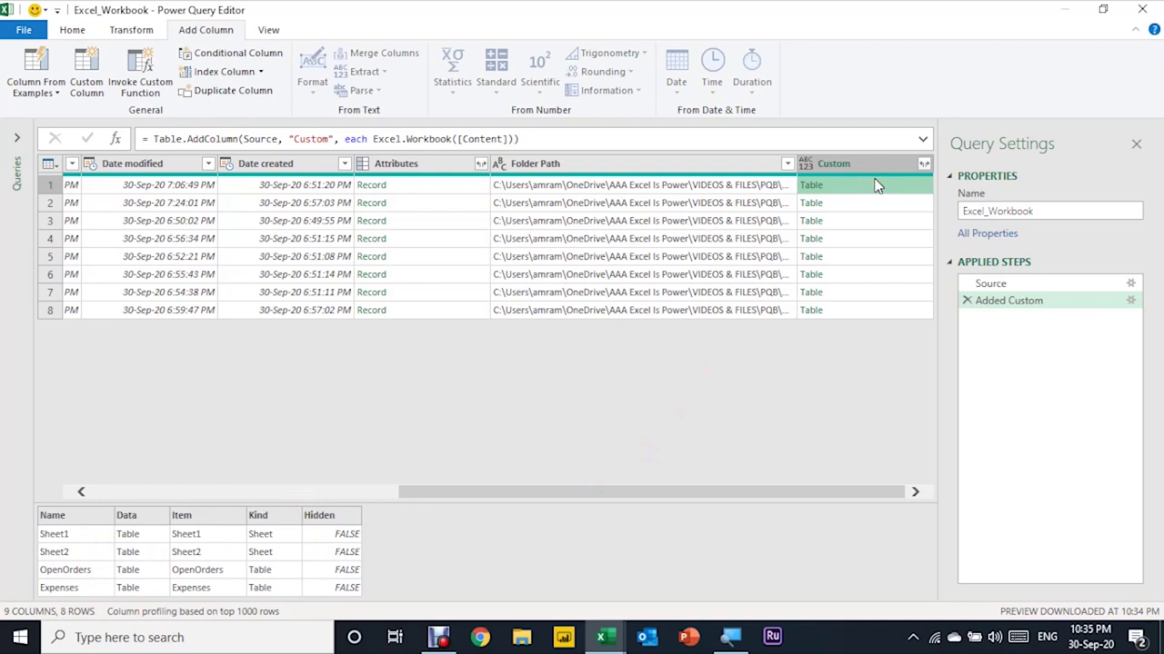
Select both the Custom and Name columns.
click(844, 167)
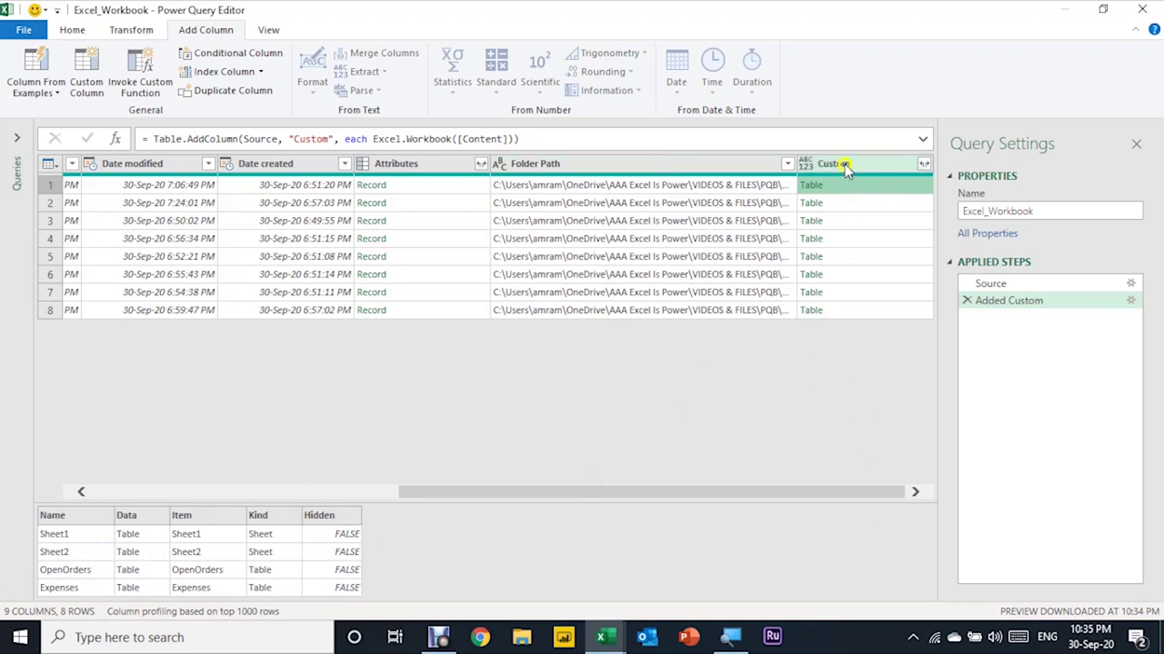
click(845, 167)
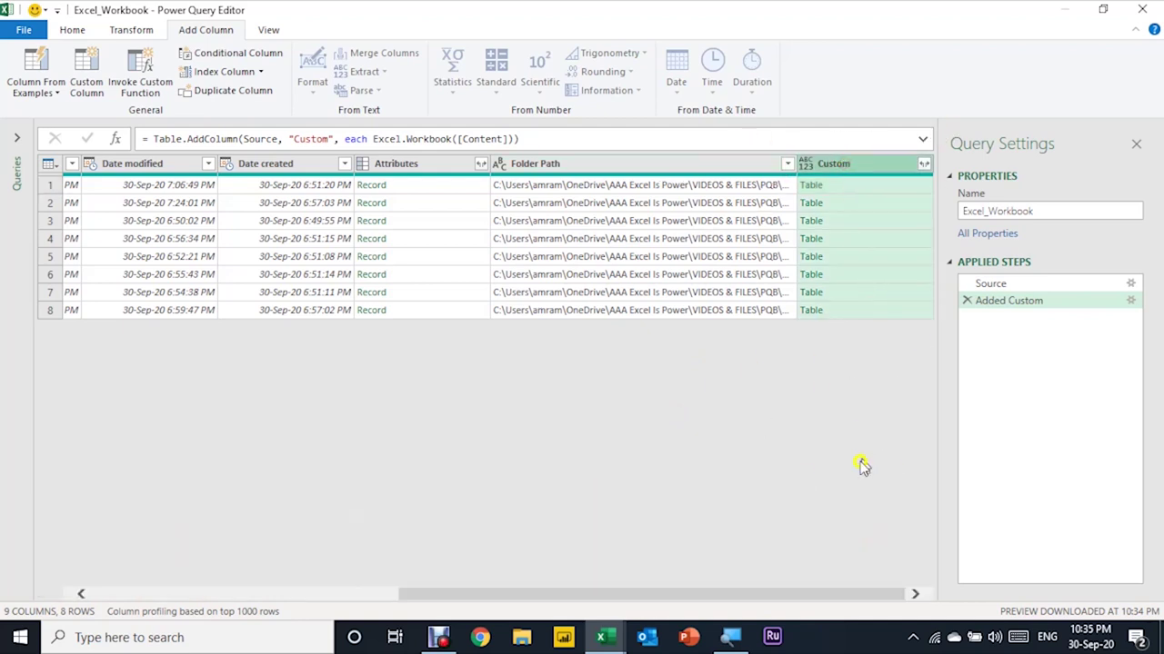
drag(828, 597, 473, 640)
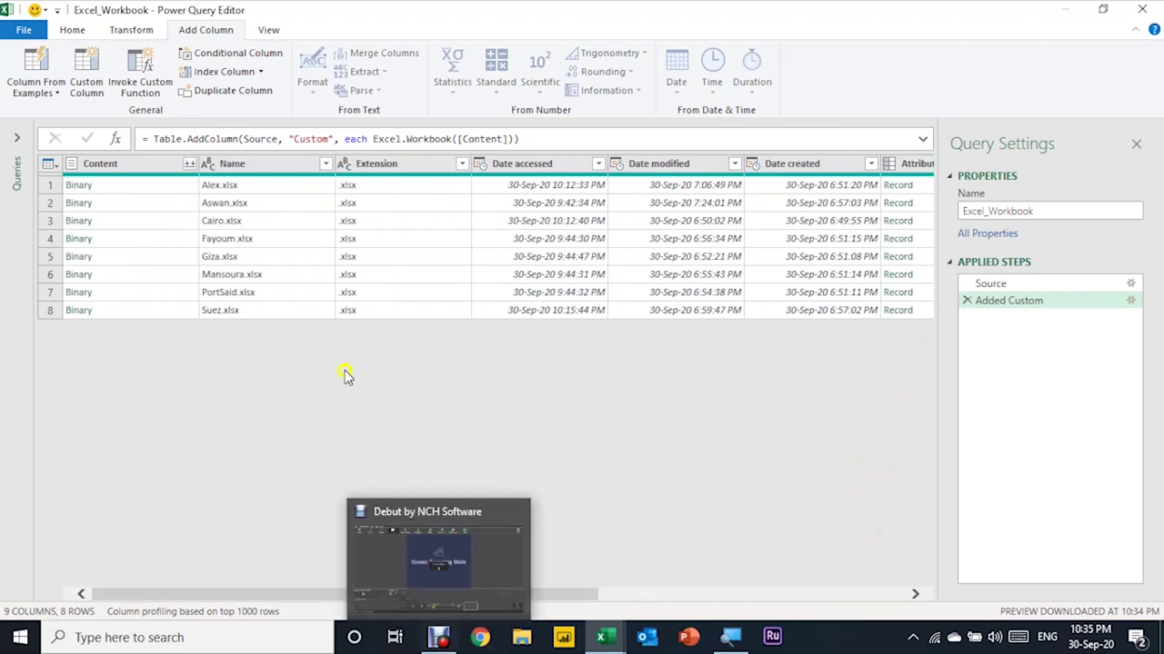
click(259, 166)
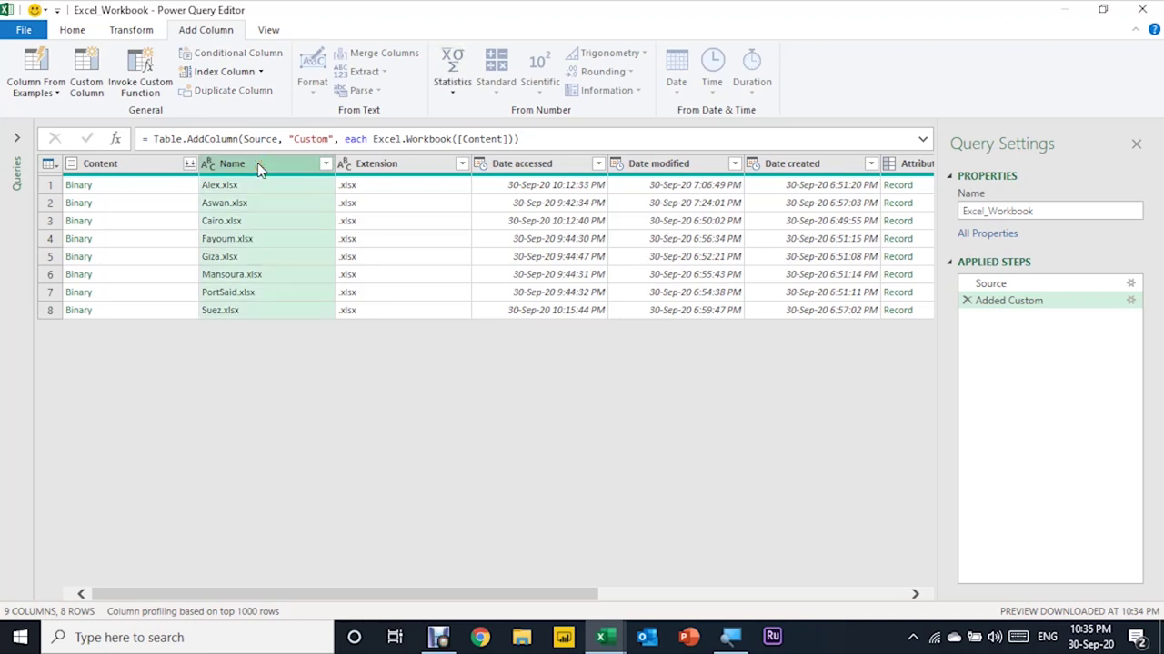
drag(466, 602, 297, 604)
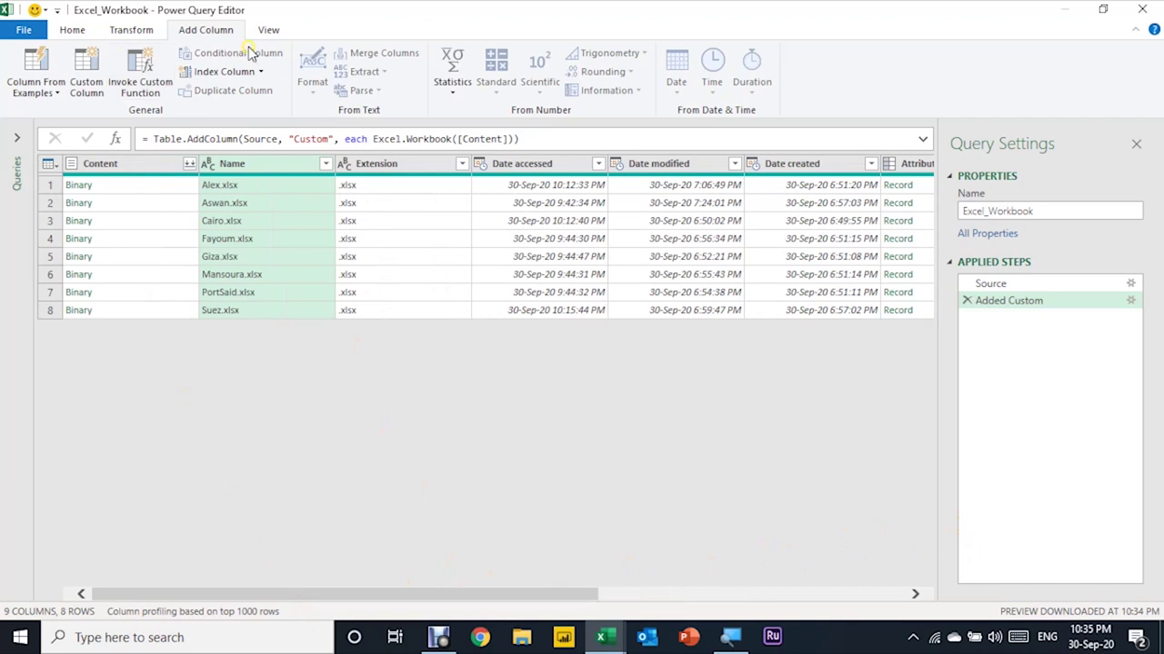
Keep only the Custom and Name columns, then open the Custom column's expand options.
right_click(263, 166)
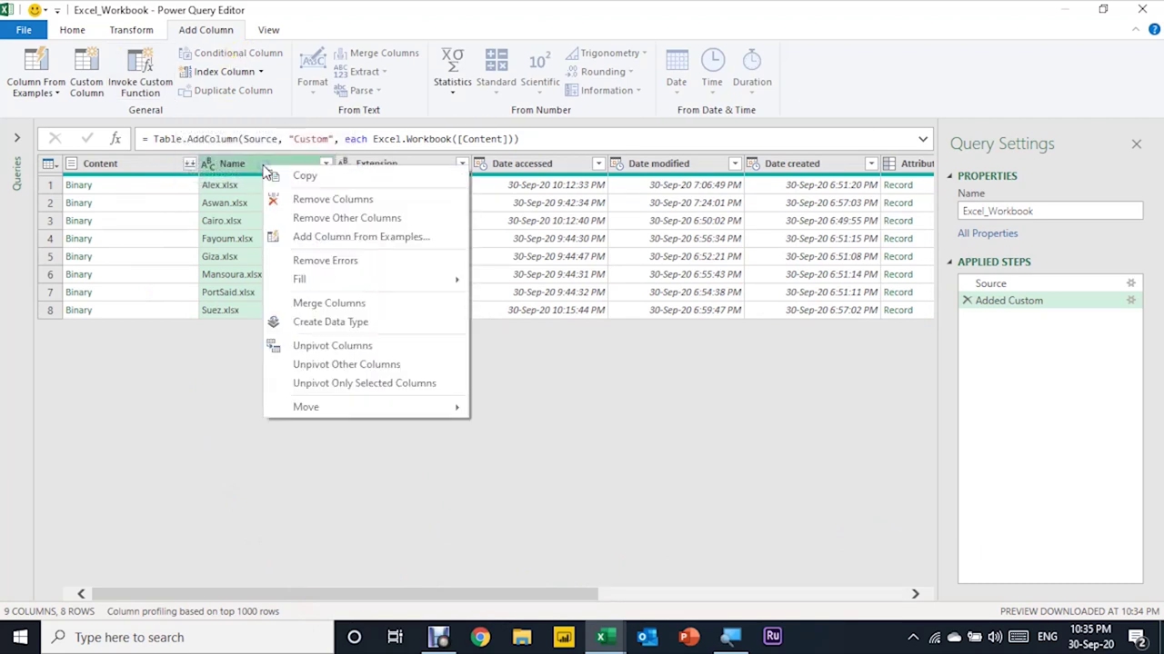
click(345, 220)
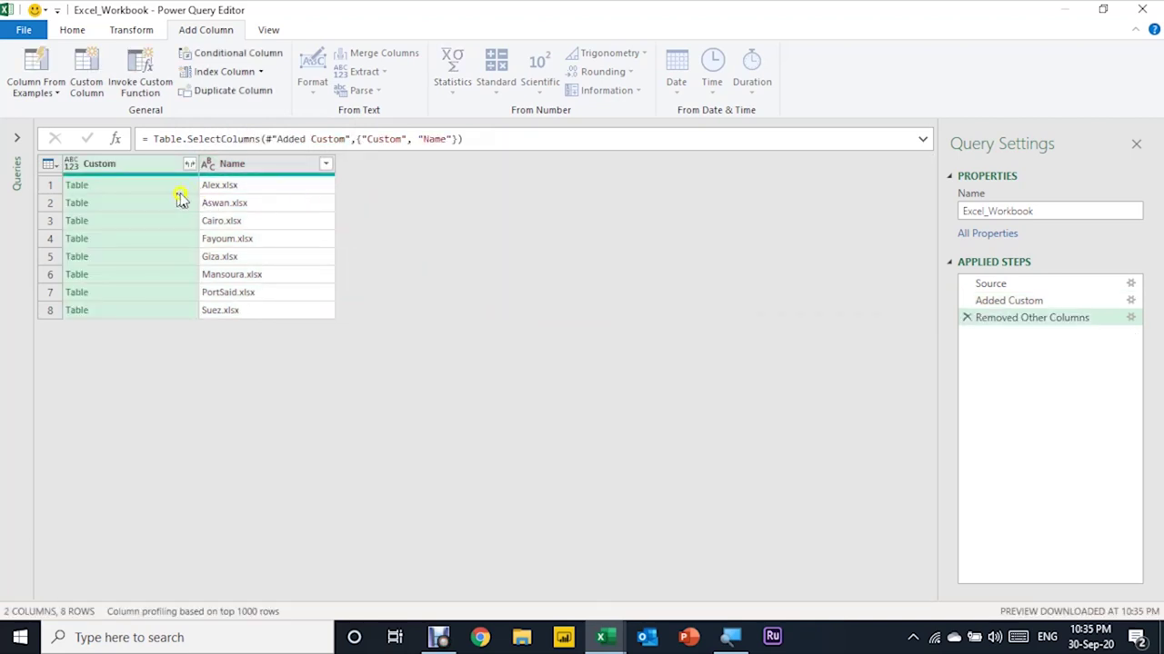
click(151, 189)
click(235, 183)
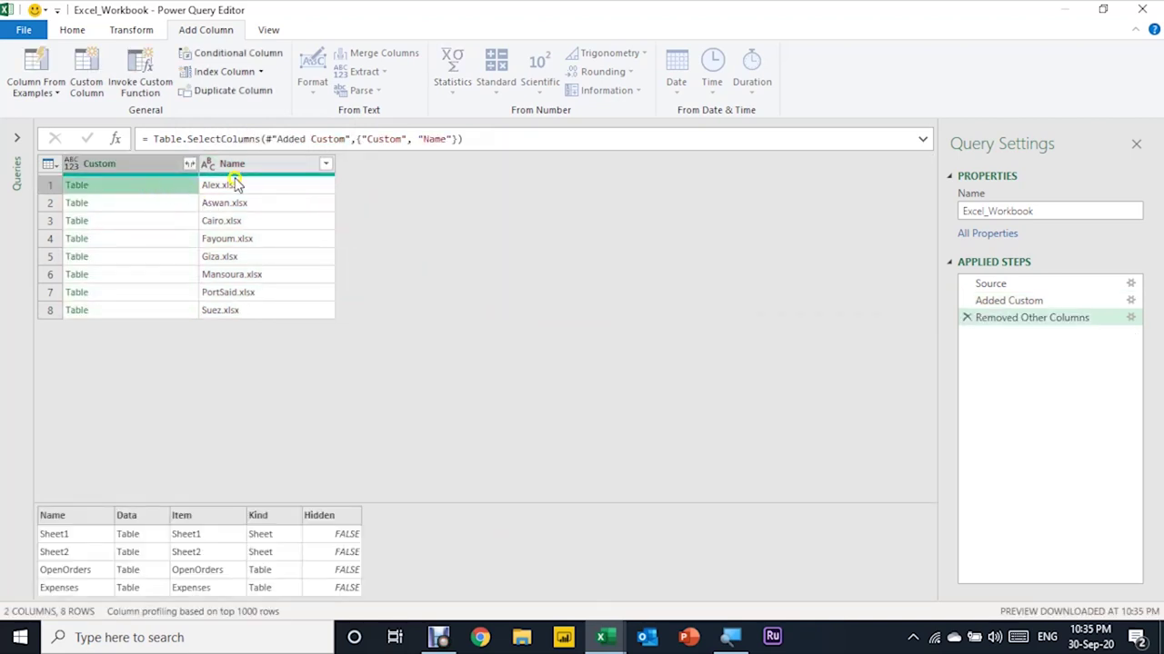
click(193, 164)
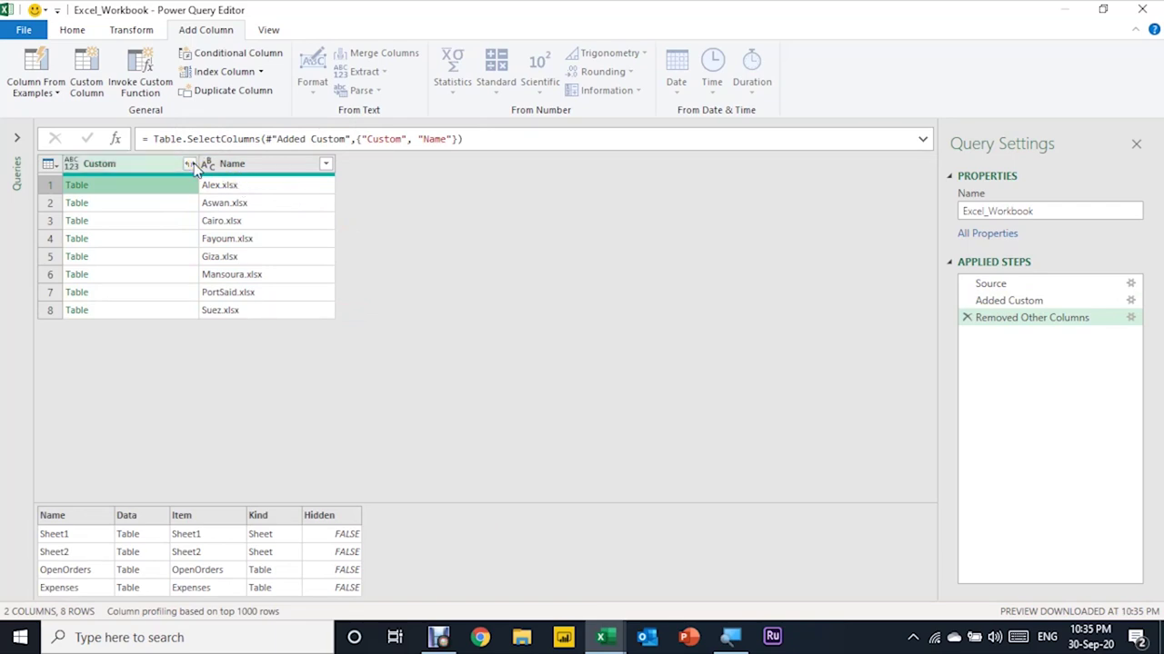
click(190, 165)
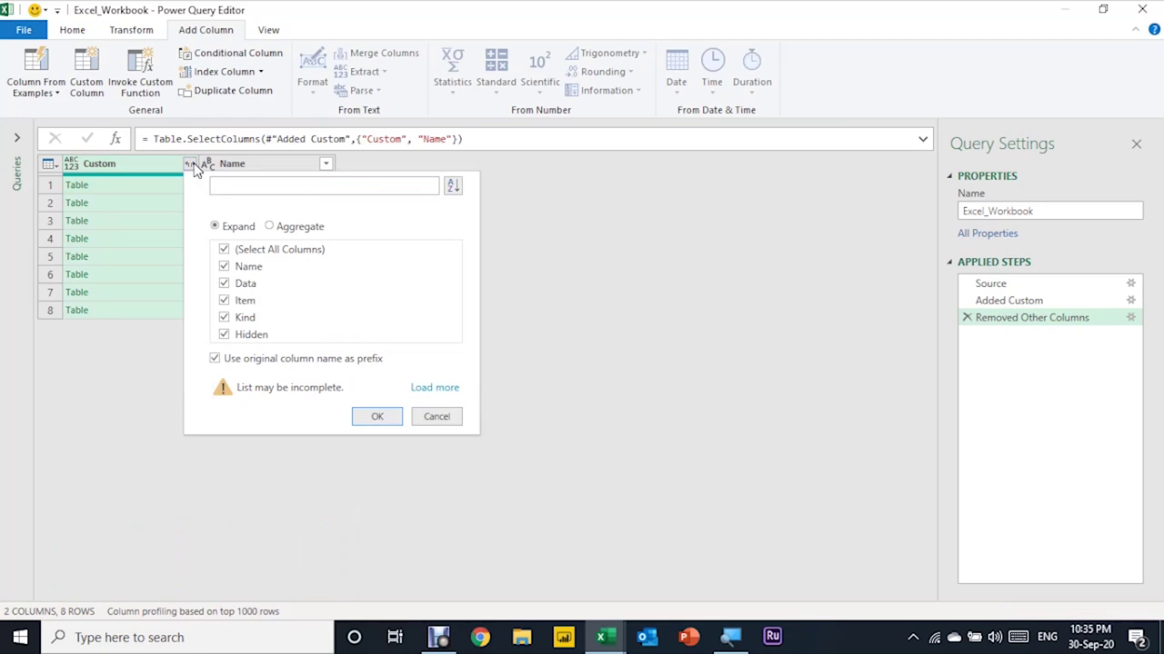
Expand Custom into Name.1, Data, Item, Kind and Hidden without the Custom prefix.
click(215, 359)
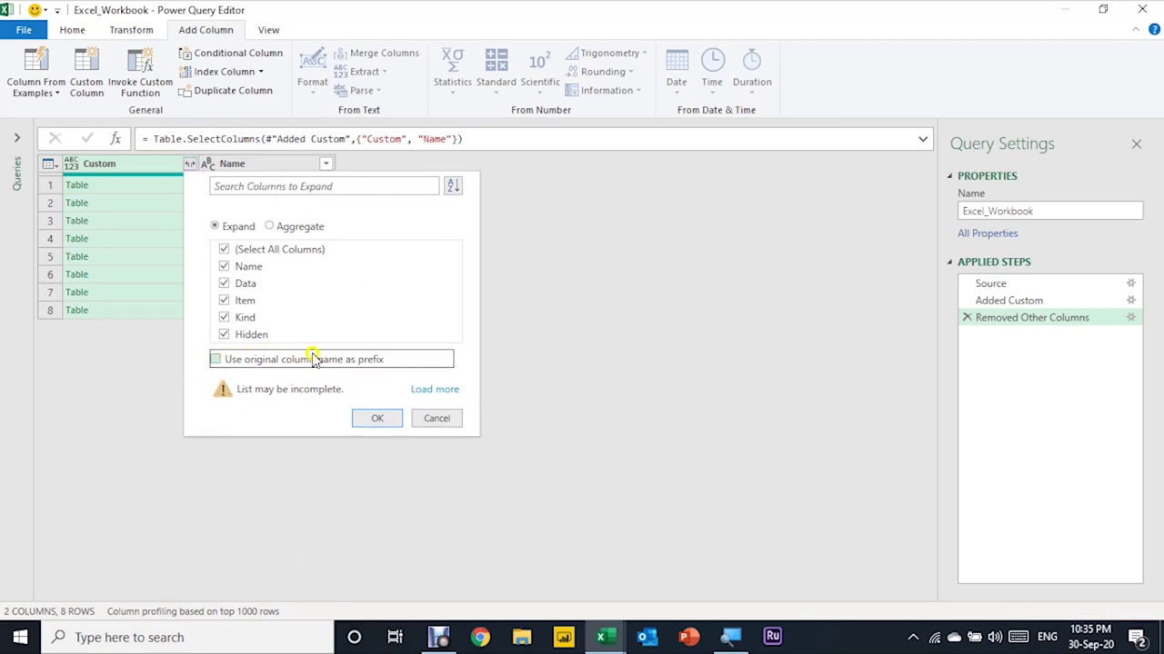
click(378, 418)
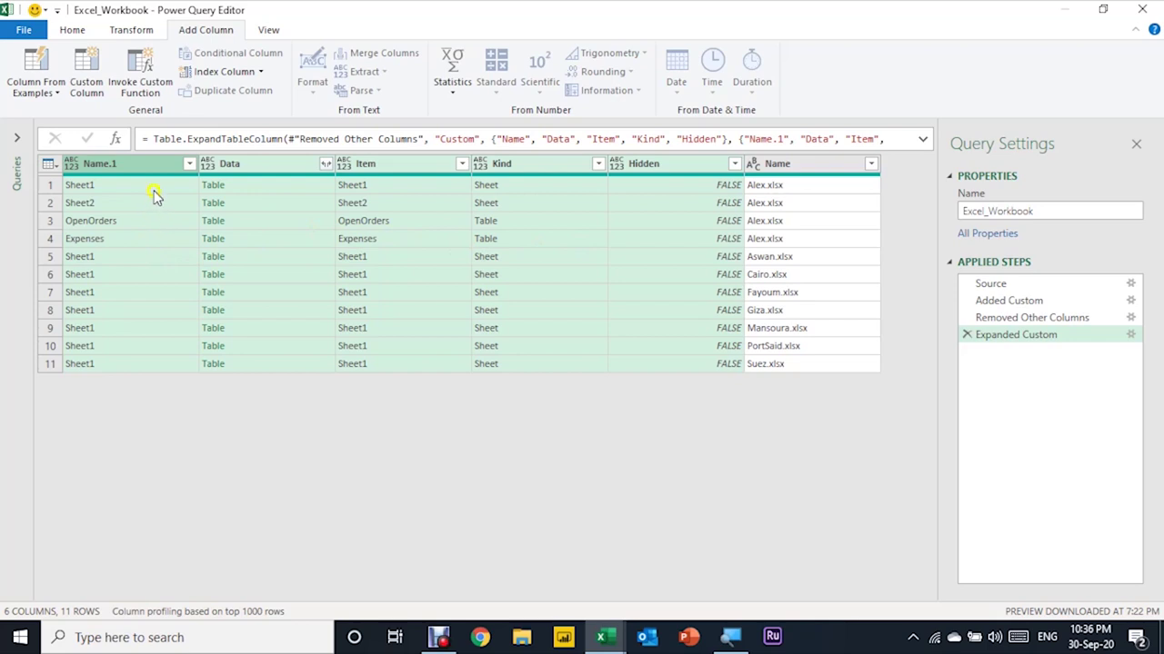
click(817, 186)
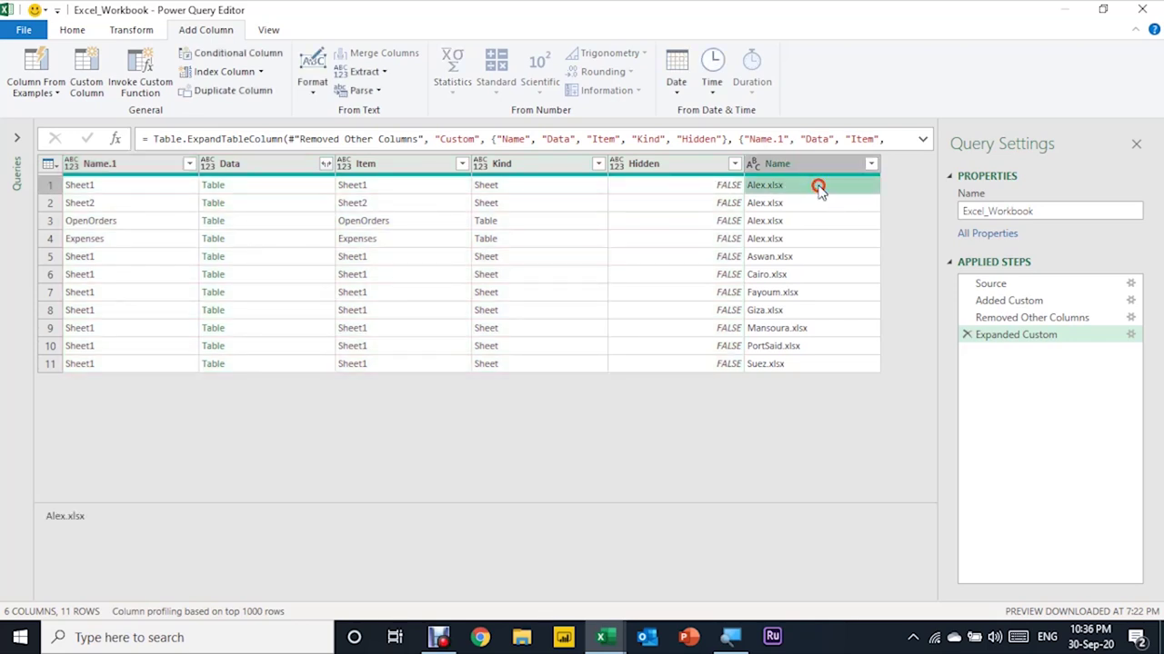
click(797, 207)
click(798, 221)
click(798, 238)
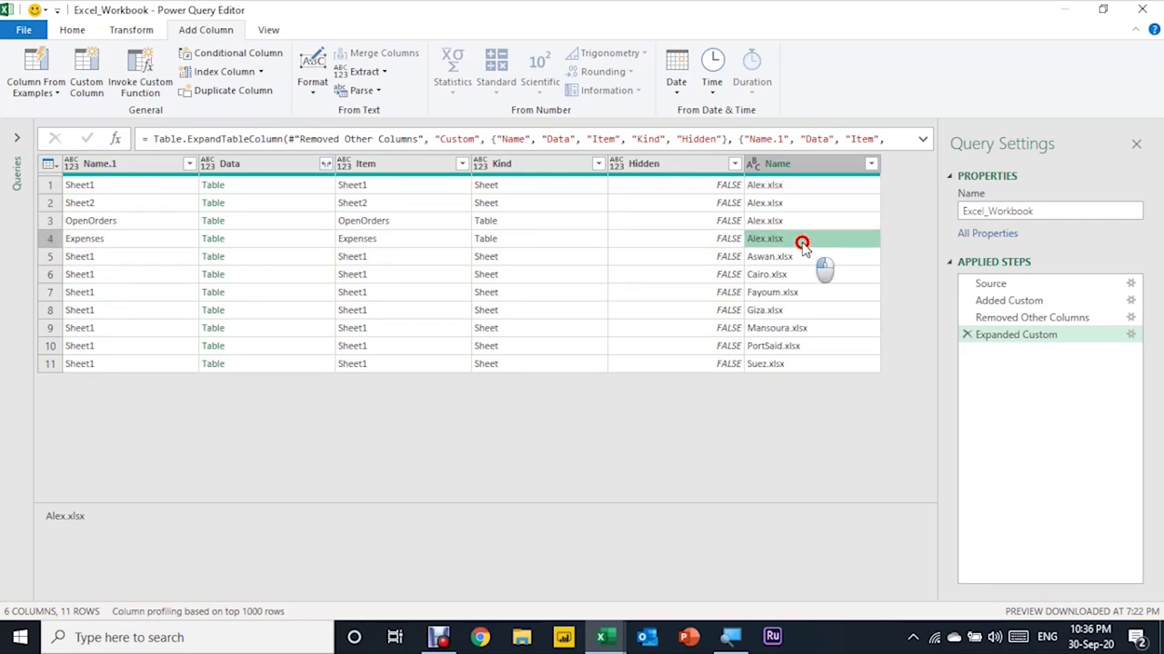
click(148, 189)
click(94, 204)
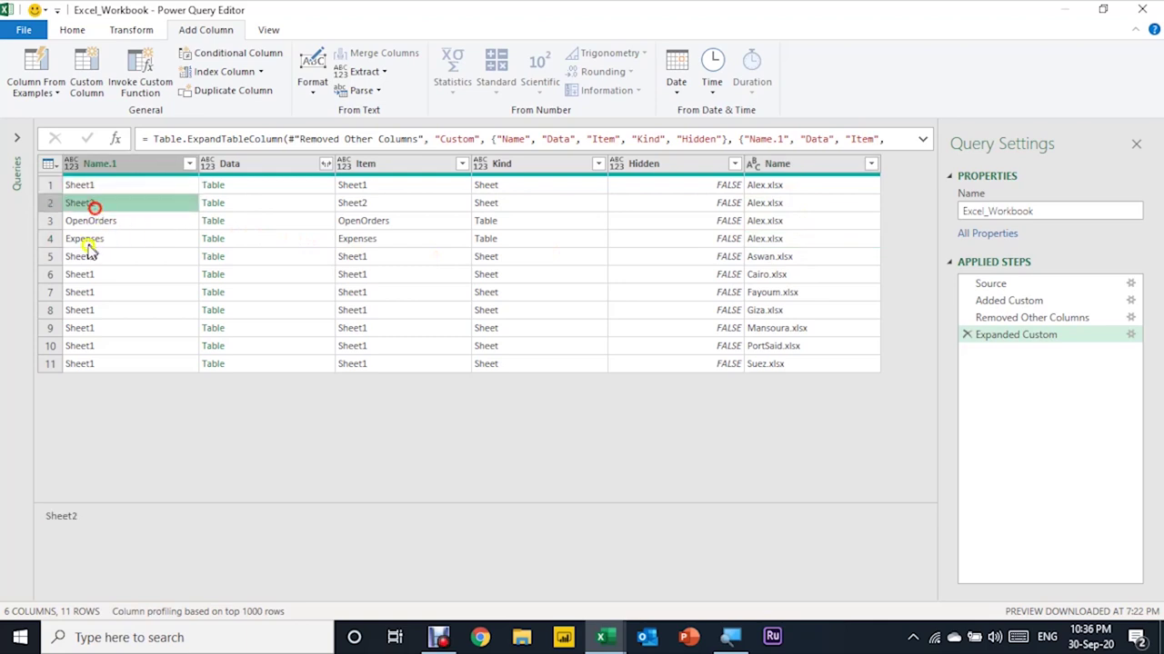
click(499, 186)
click(507, 203)
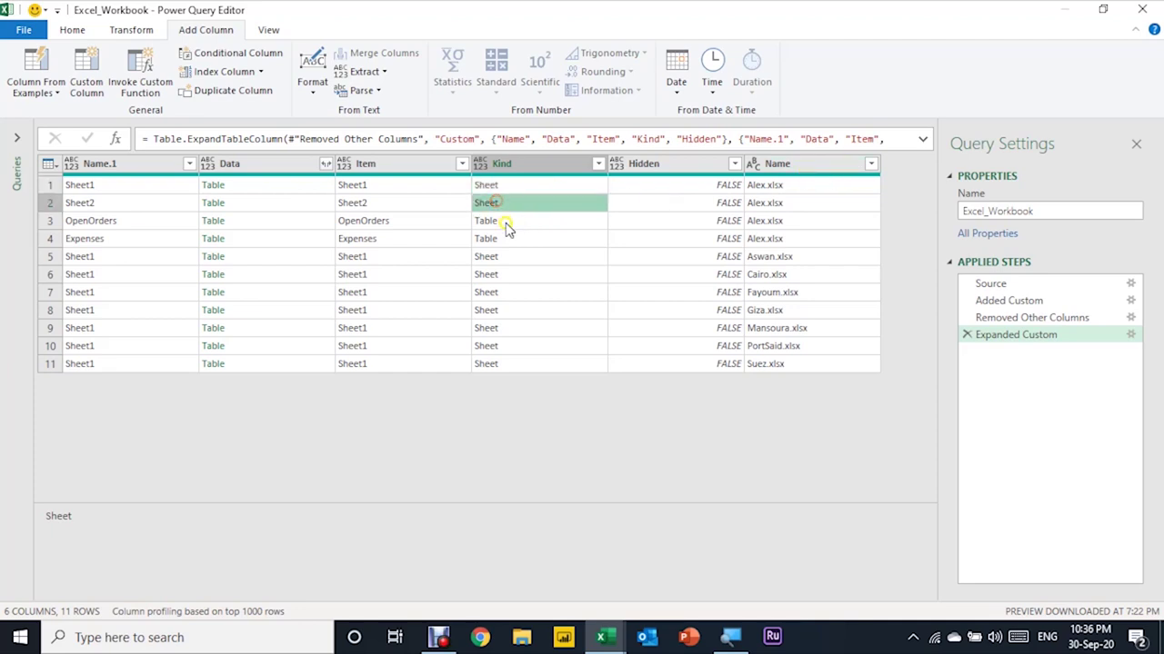
click(504, 221)
click(507, 239)
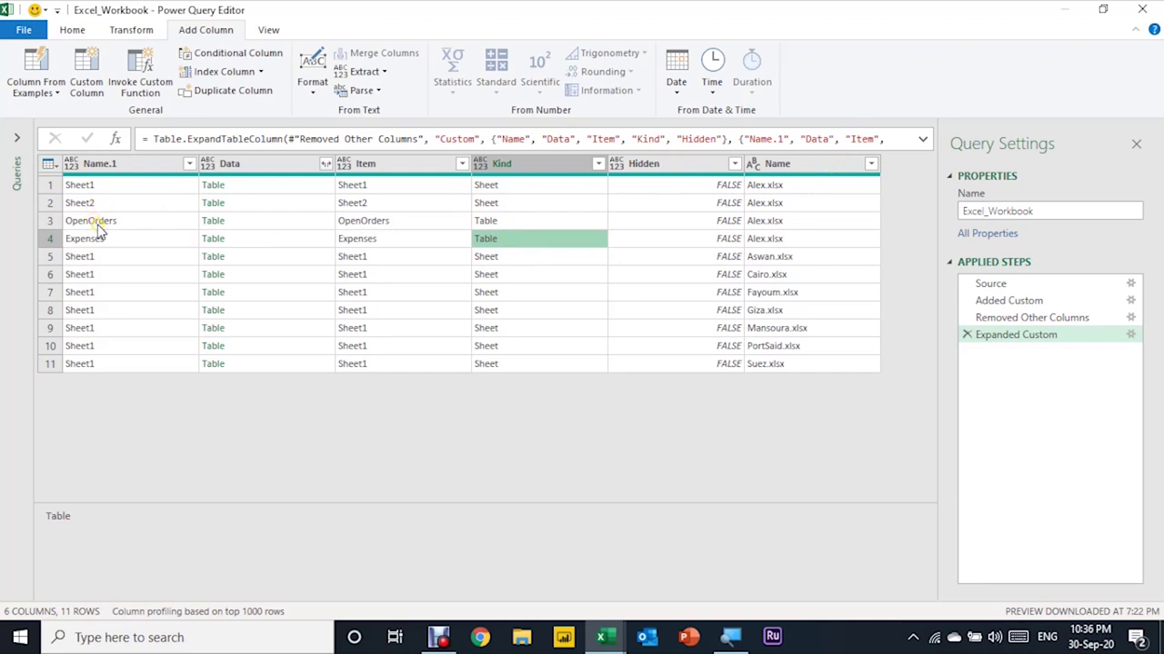
click(240, 185)
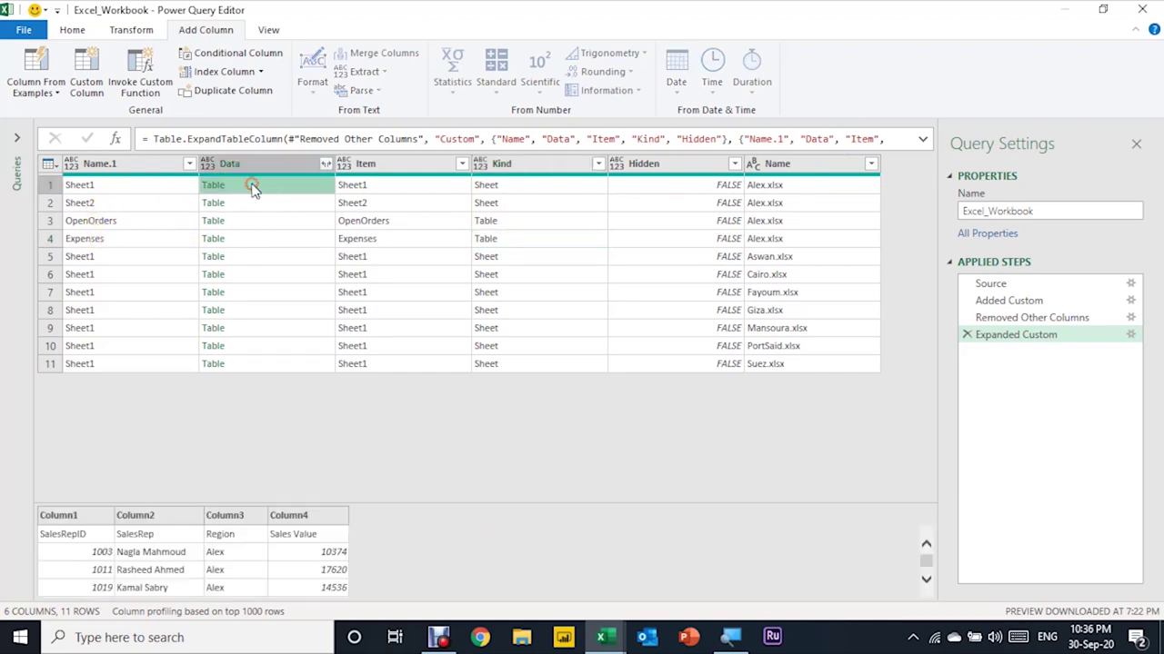
scroll(205, 543, down, 1)
scroll(204, 543, down, 2)
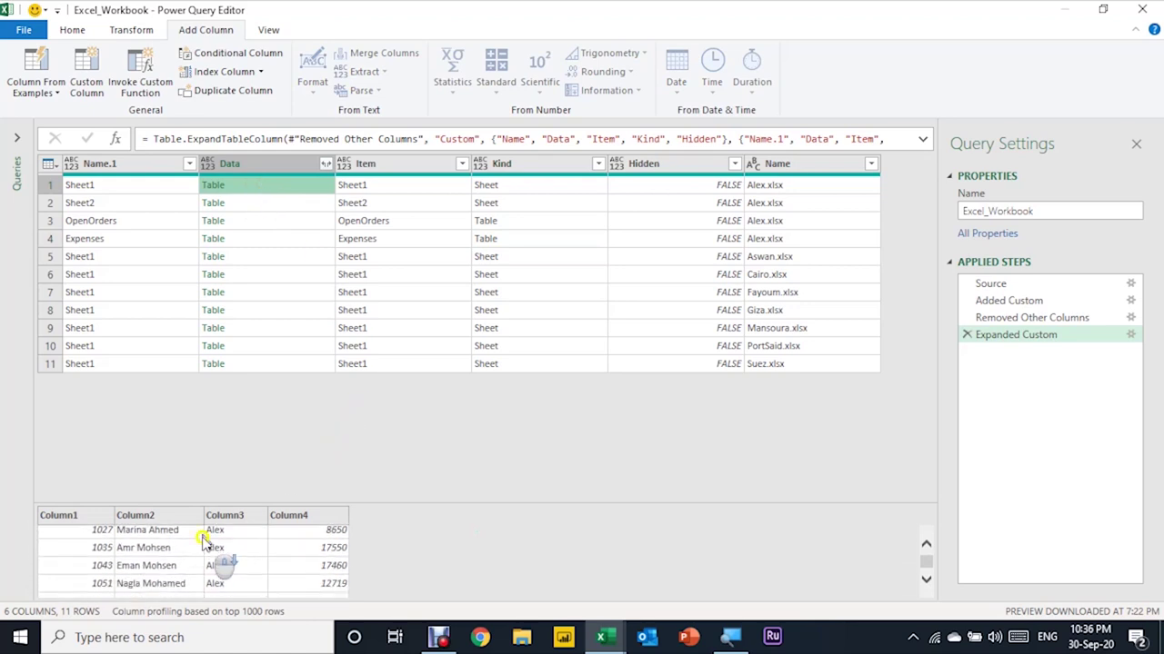
click(249, 206)
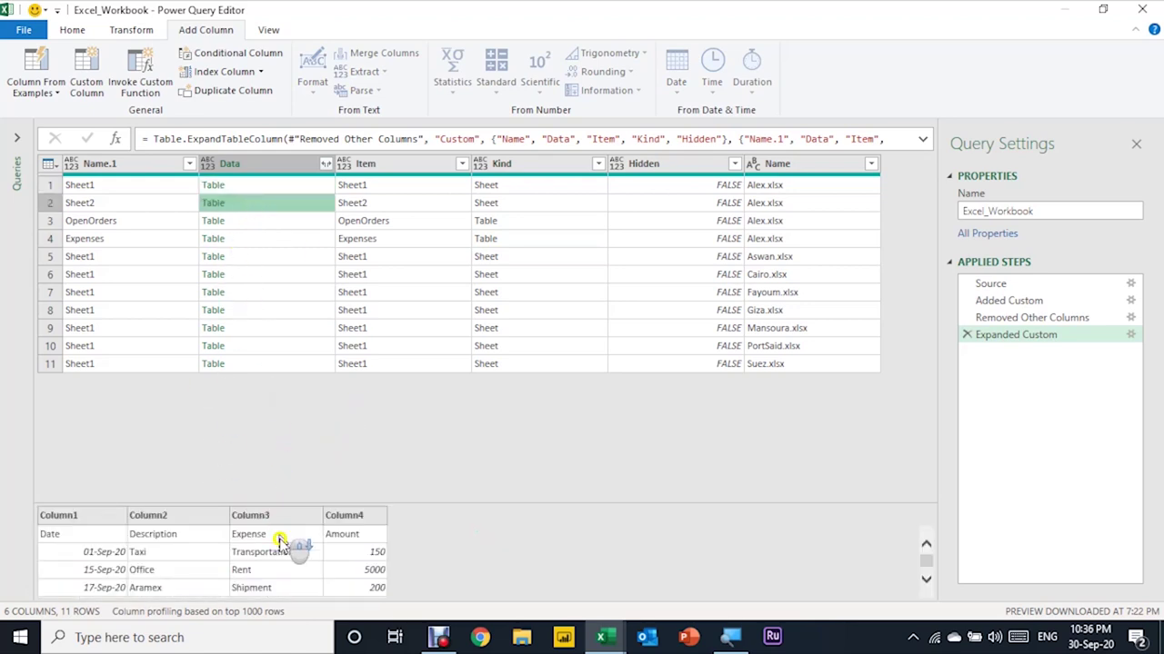
scroll(284, 564, down, 3)
scroll(285, 571, up, 3)
scroll(284, 571, down, 1)
scroll(284, 571, down, 3)
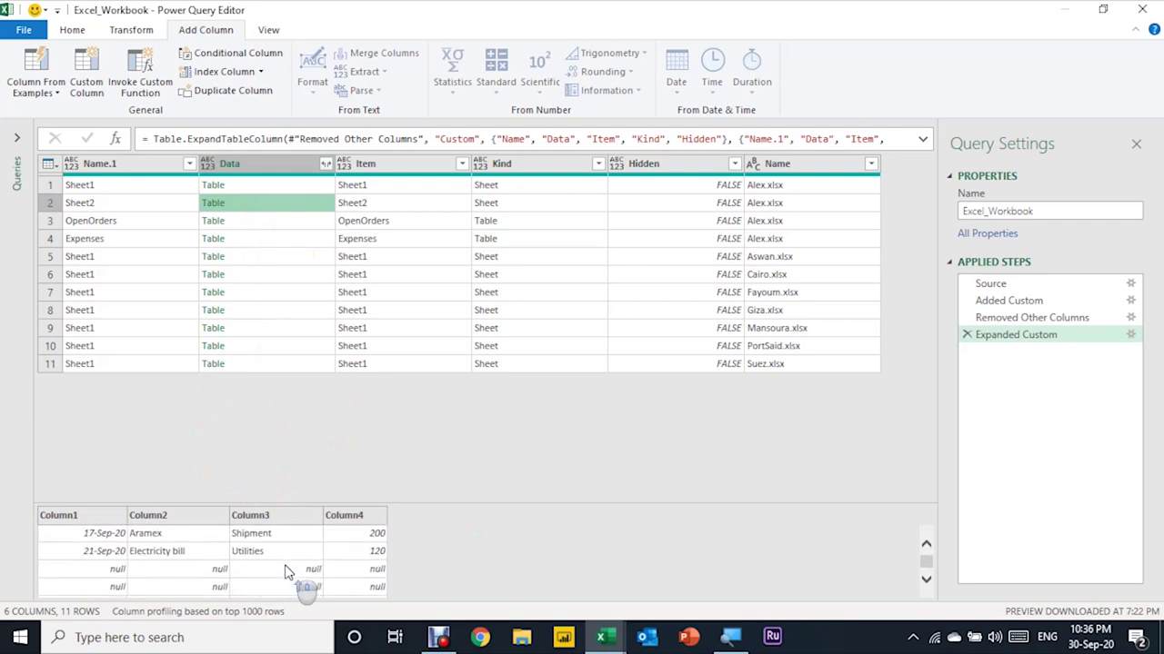
scroll(284, 571, up, 4)
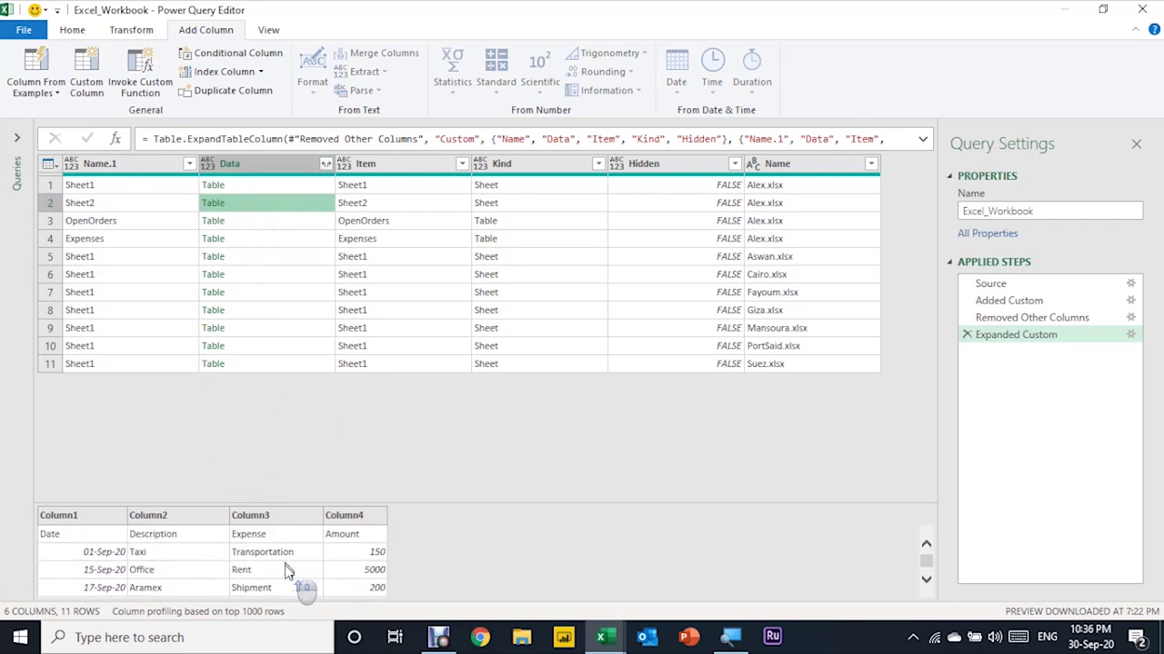
click(282, 220)
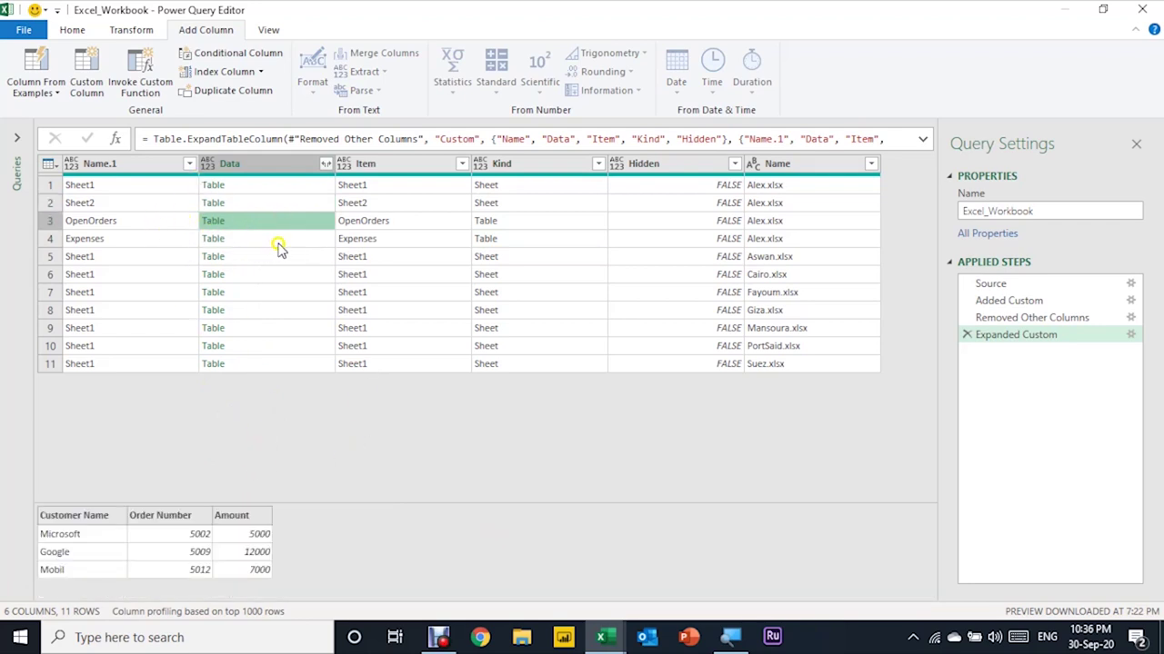
click(279, 240)
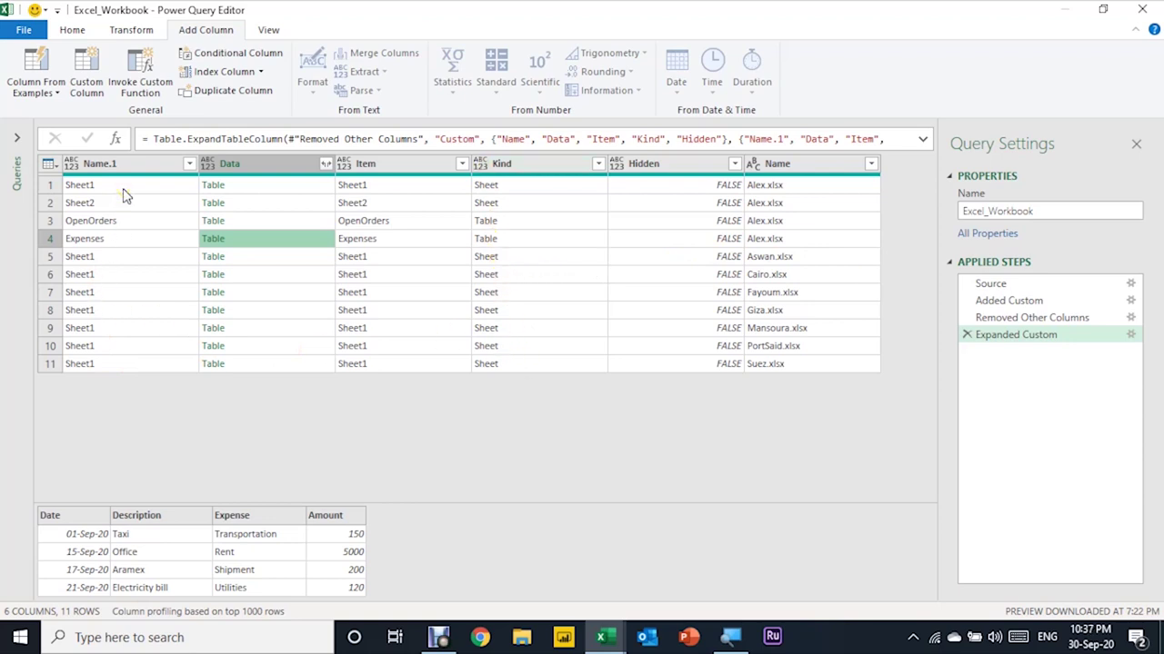
Filter the Name.1 column to keep only Sheet1 rows.
click(186, 164)
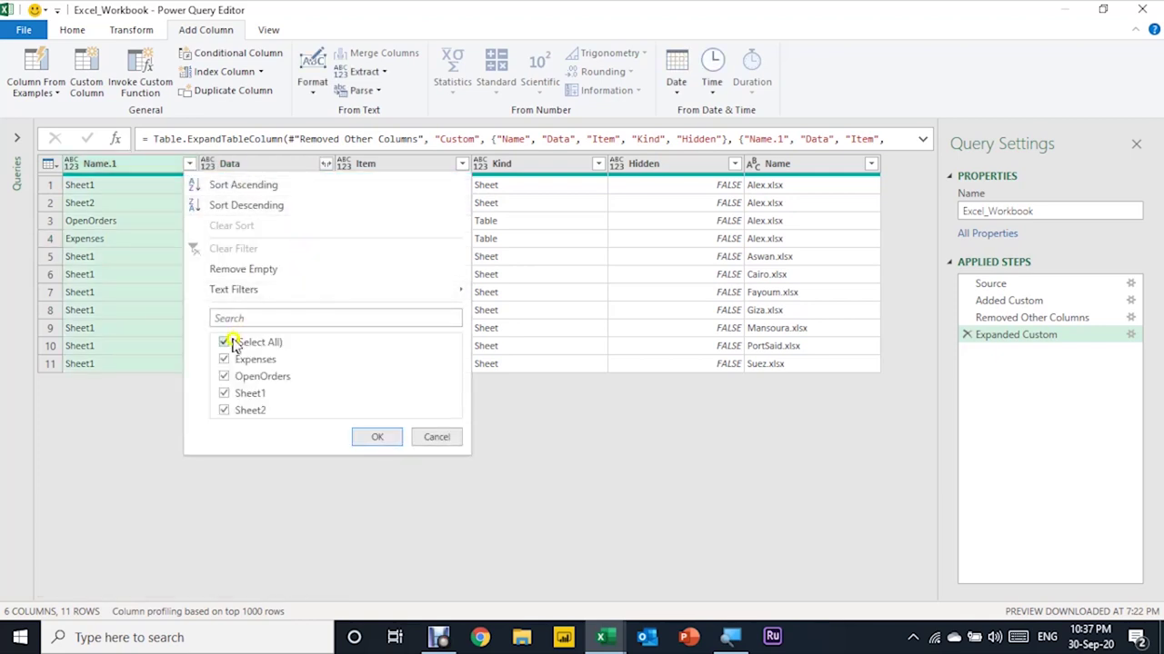
click(233, 344)
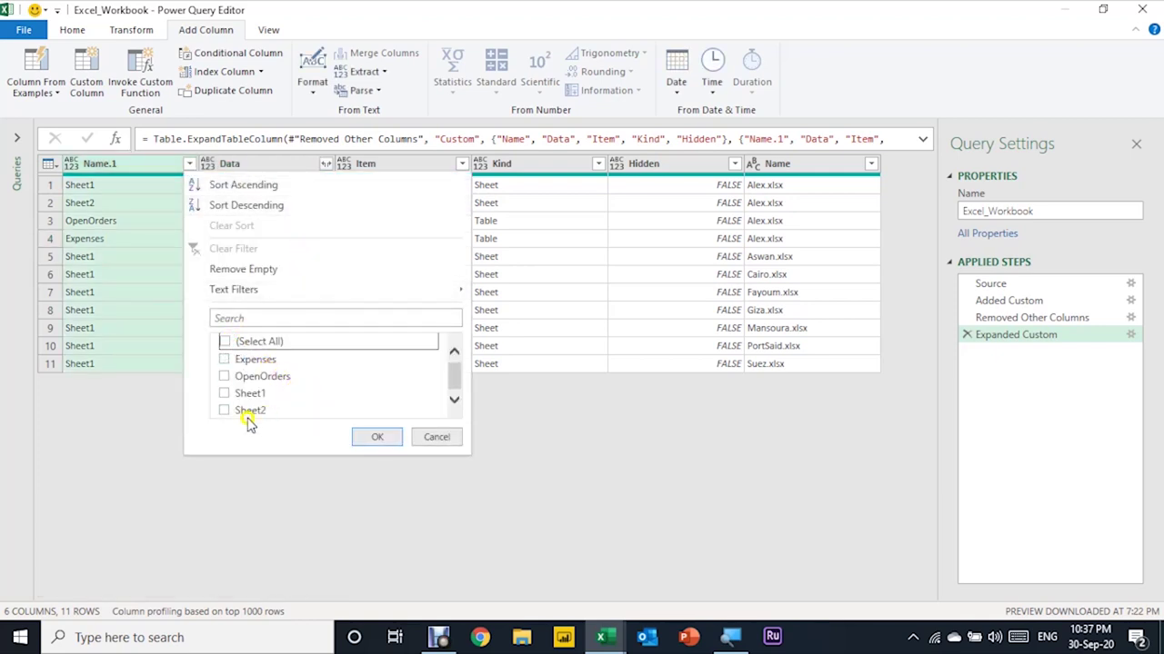
click(224, 393)
click(383, 438)
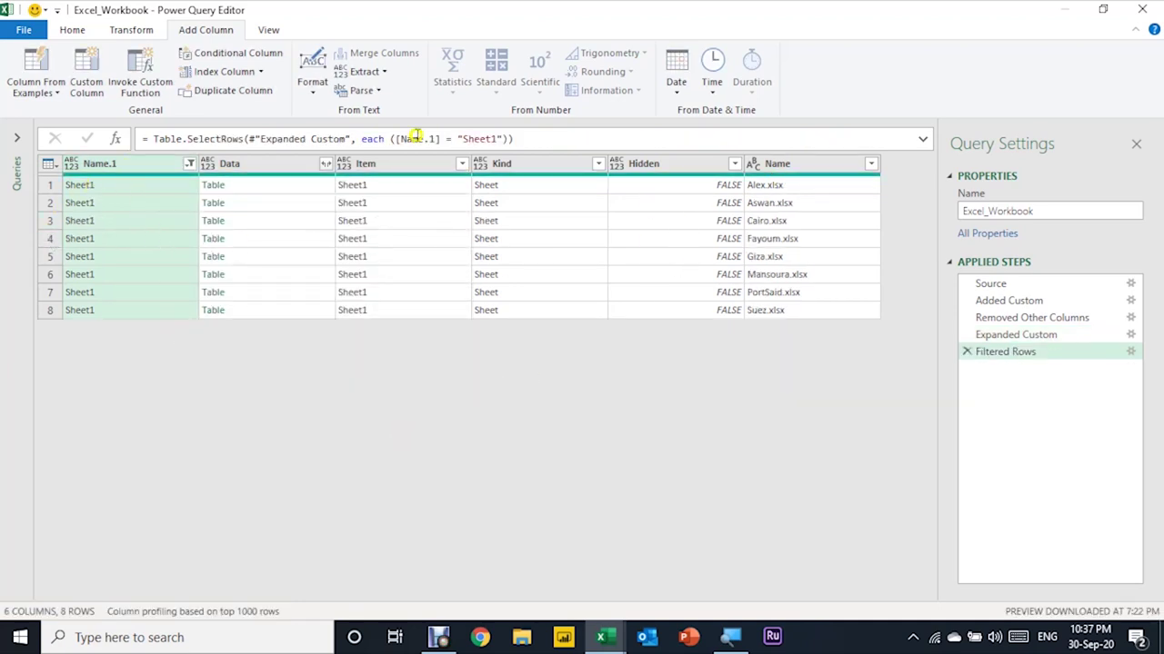
Preview the remaining Alex and Aswan sales tables.
click(179, 191)
click(293, 191)
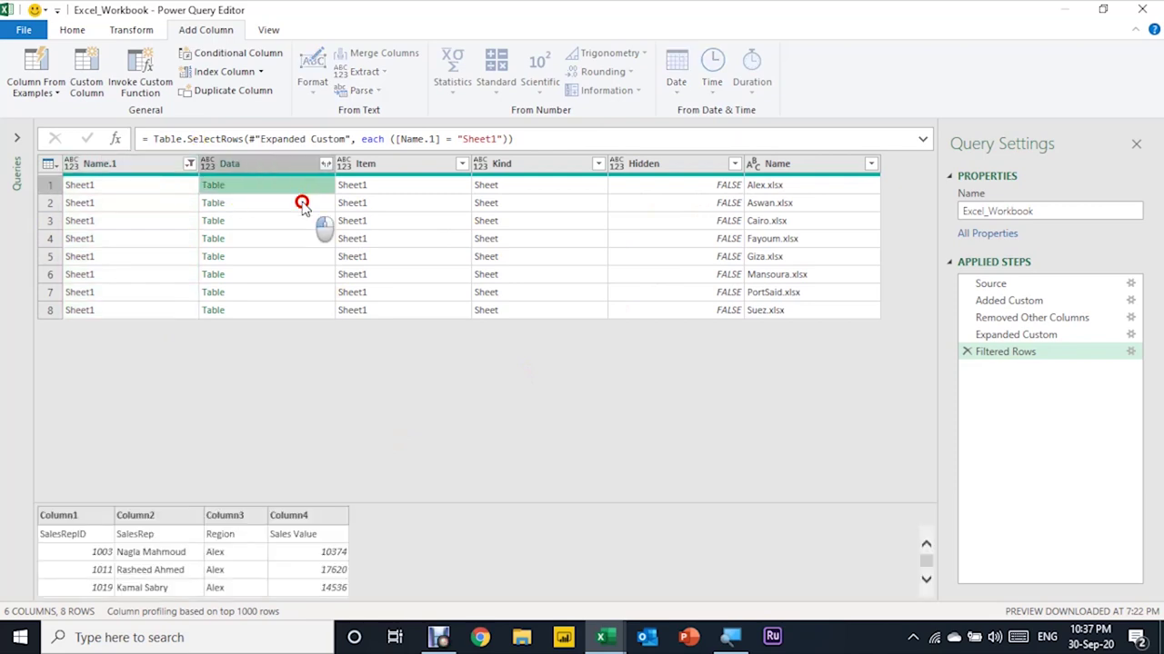
click(303, 202)
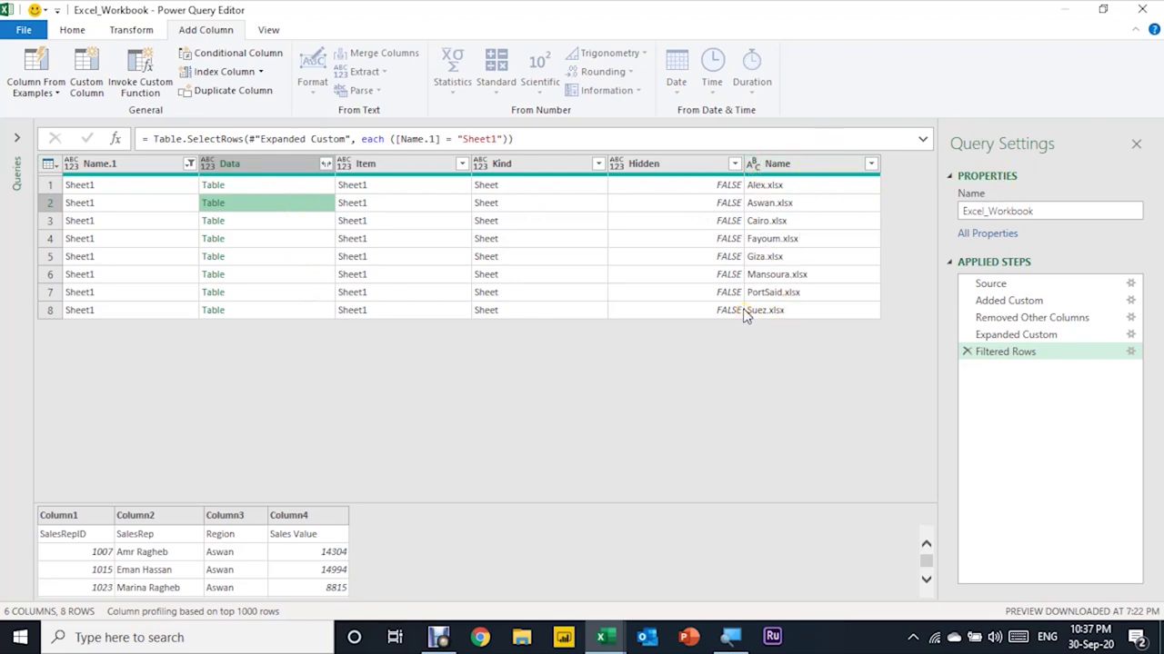
Rename the file-name column from Name to Source.
double_click(780, 167)
text(S)
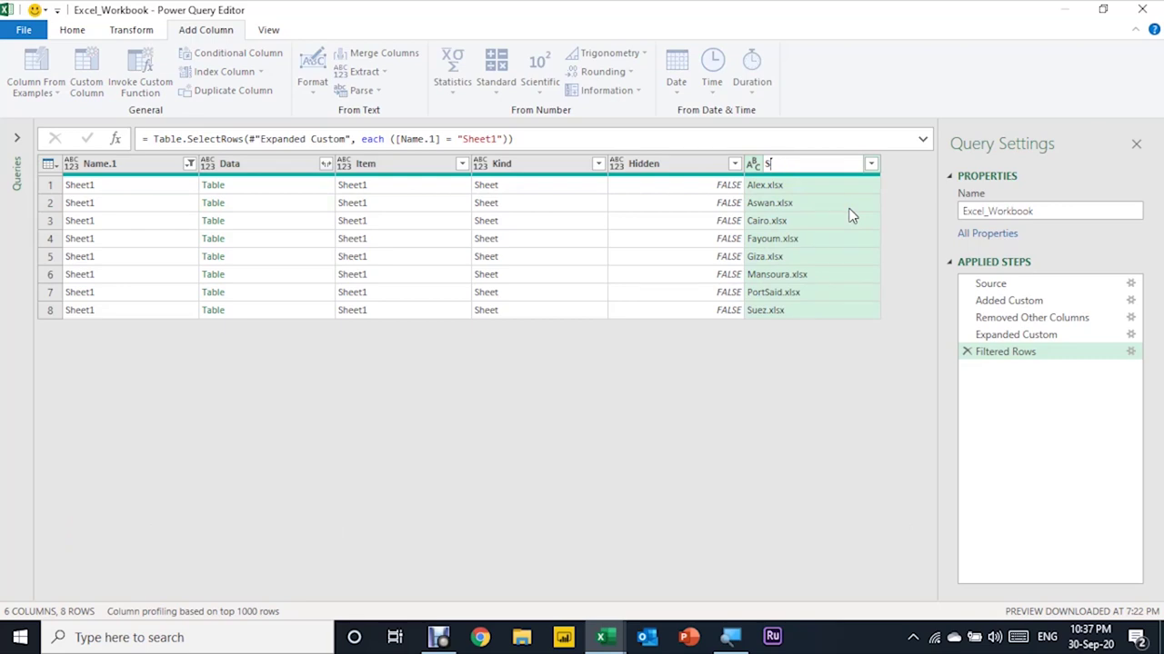
text(ource)
key(Return)
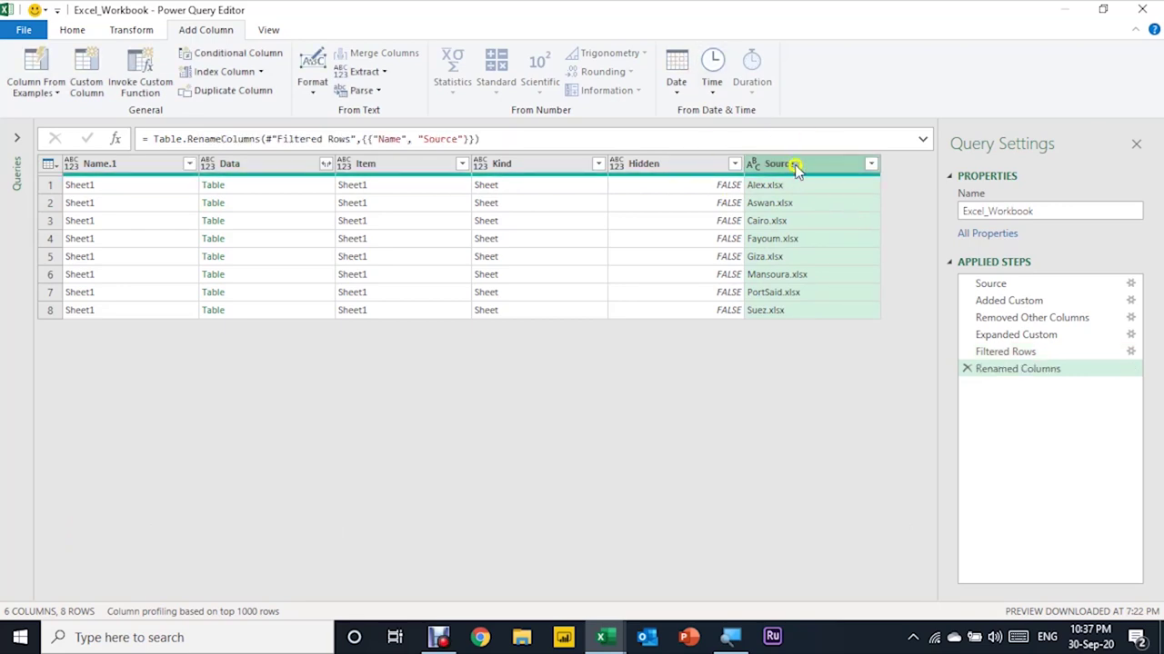
click(281, 165)
Remove every column except Source and Data, then bring up Data's expand options.
right_click(282, 168)
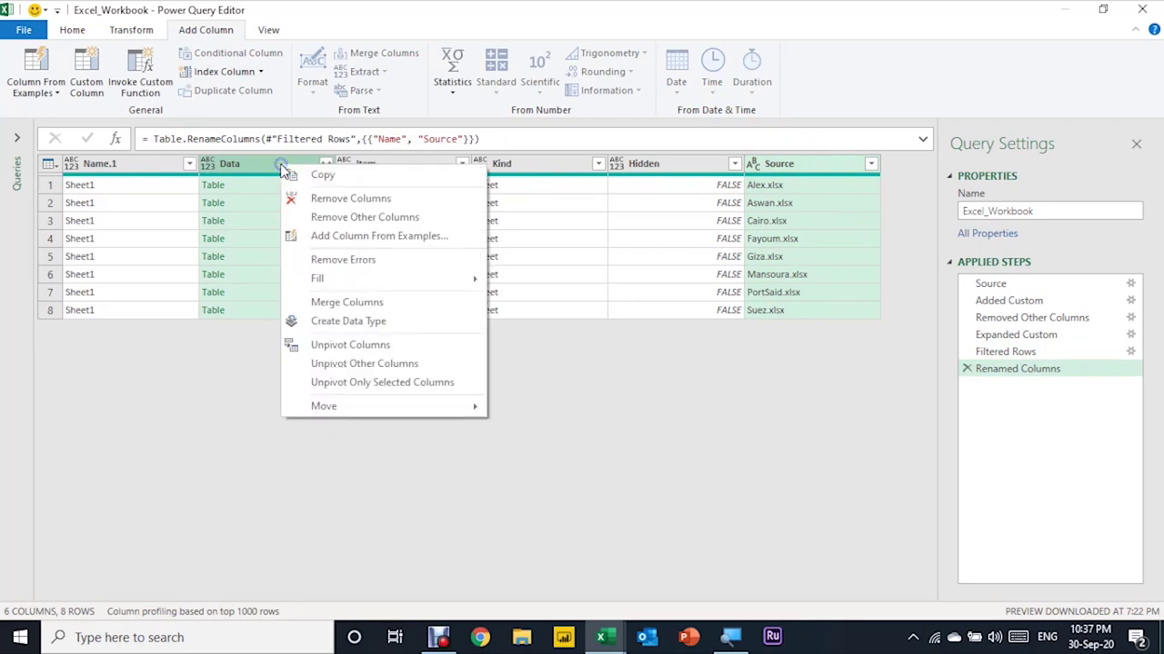
click(336, 218)
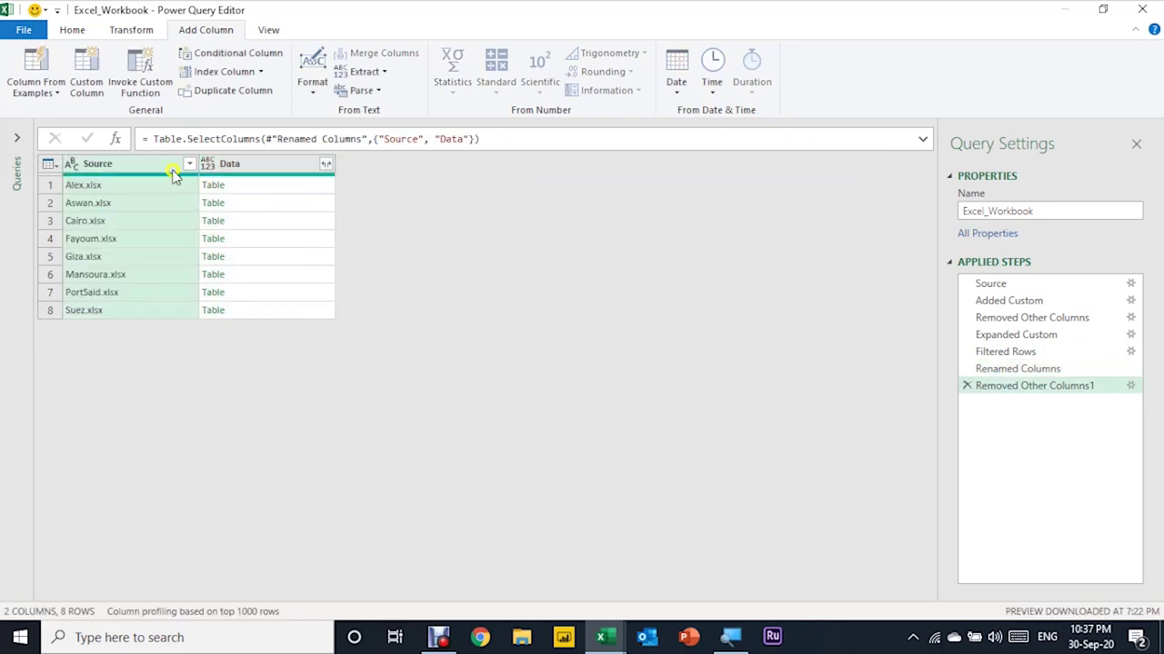
click(326, 168)
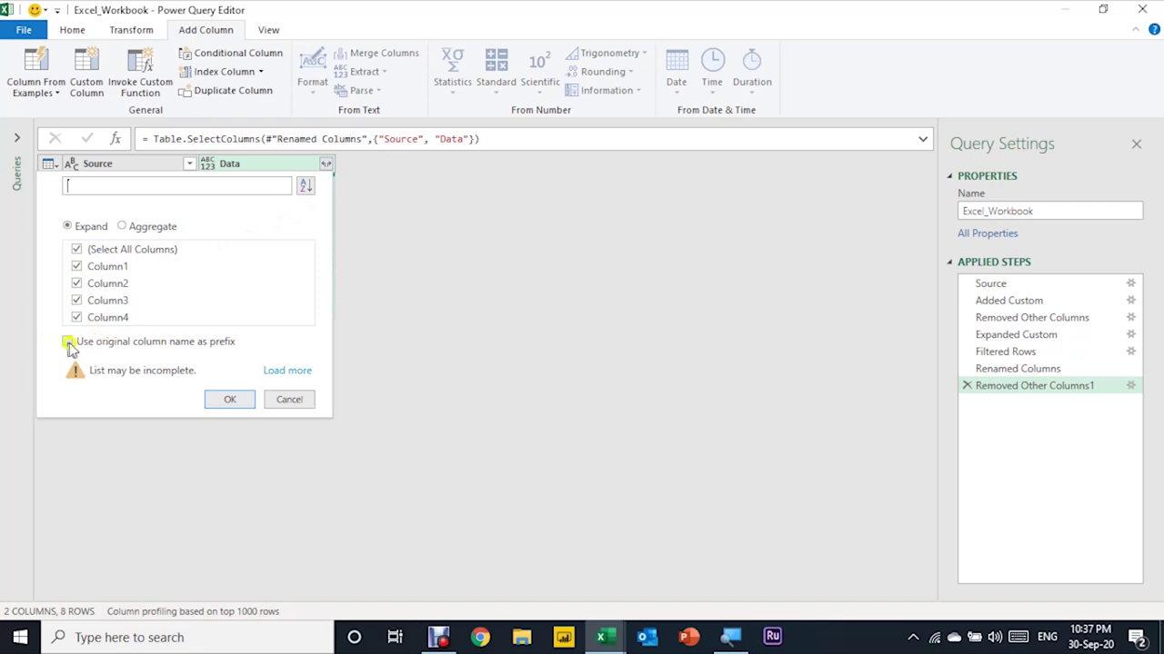
Expand the Data tables into Column1–Column4 beside Source, giving 88 rows.
click(230, 399)
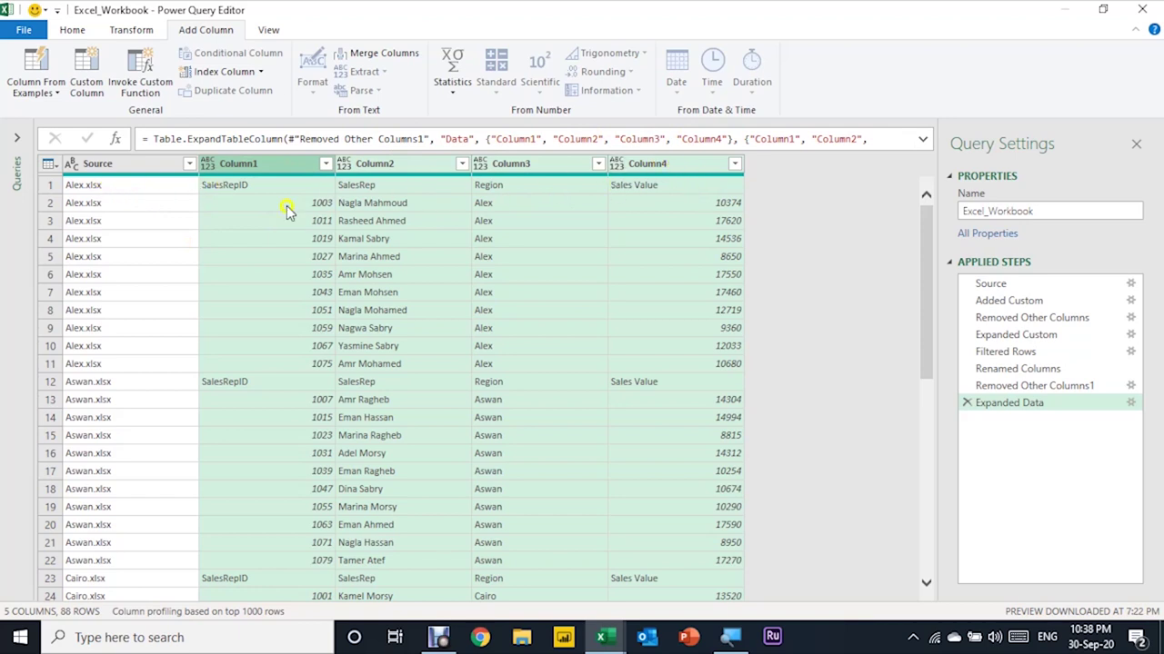
click(73, 30)
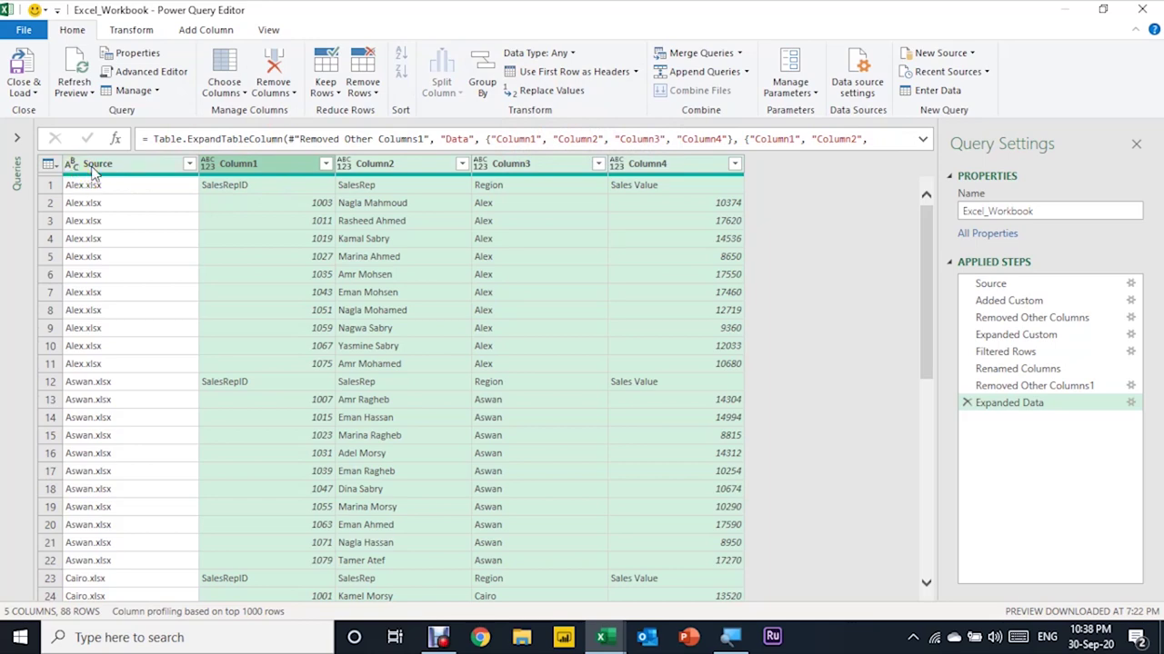
Promote the first row to headers and rename the Alex.xlsx column to Source.
click(545, 71)
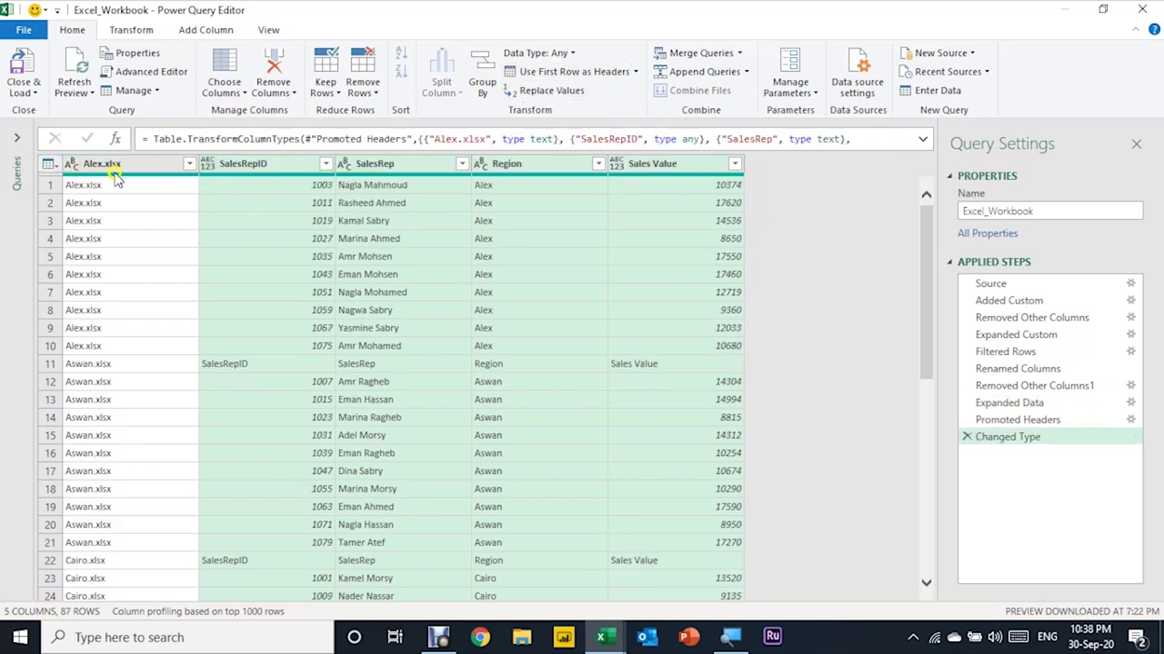
double_click(113, 165)
text(Source)
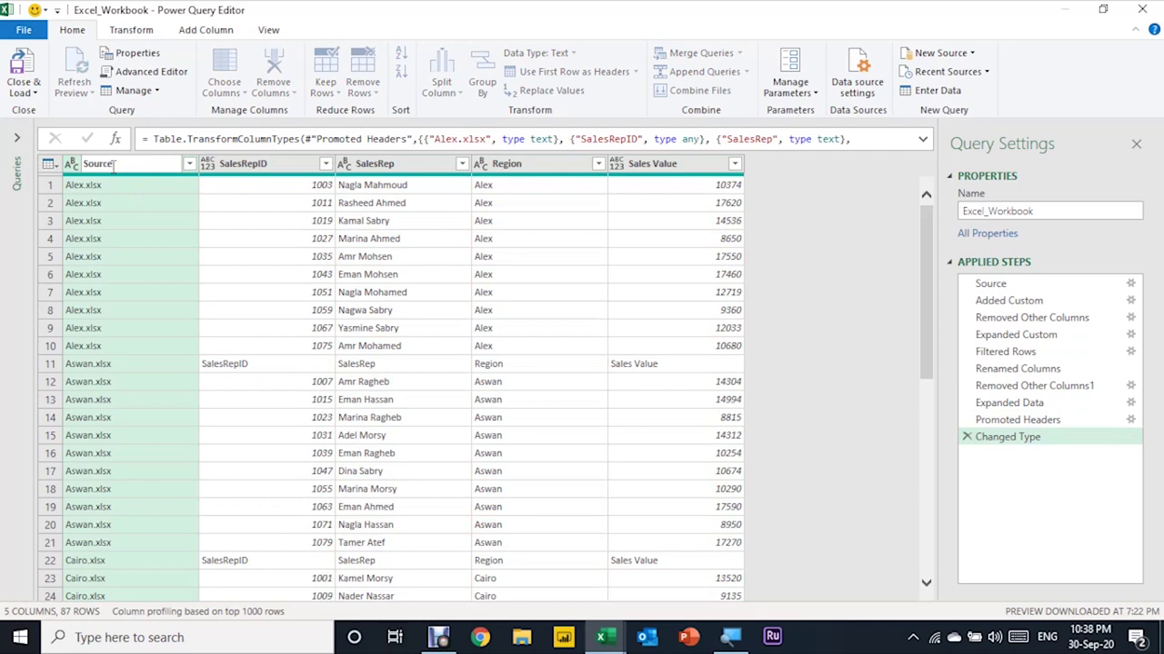
key(Return)
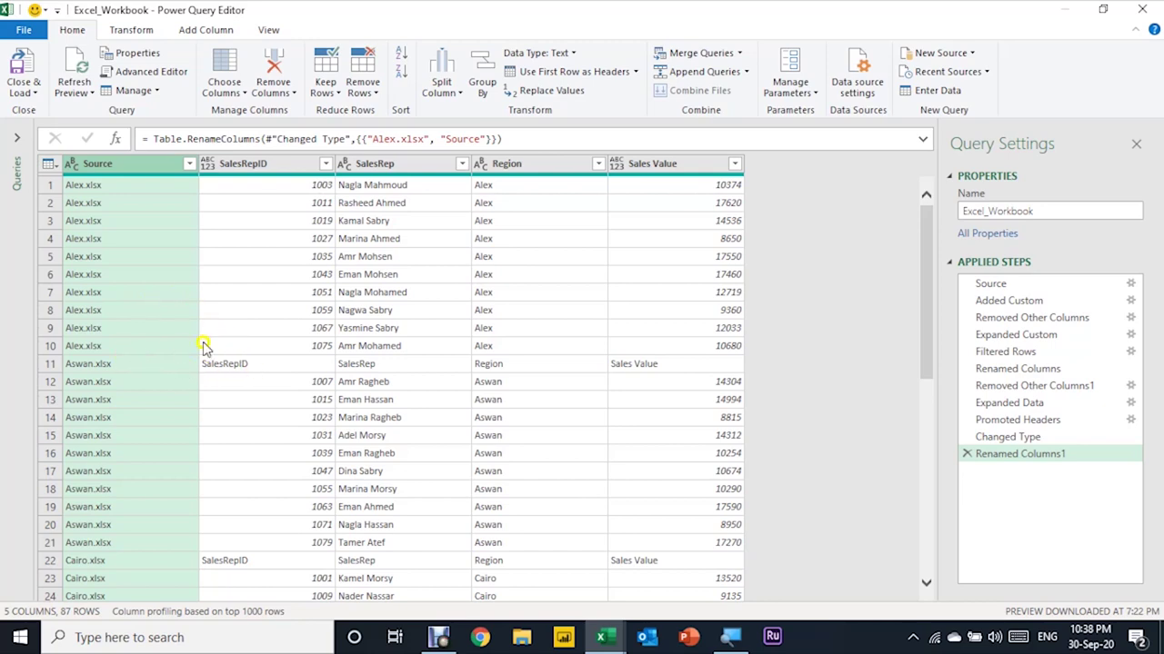
Scroll through the combined sales rows to review the result.
scroll(204, 348, down, 4)
scroll(204, 348, down, 4)
scroll(203, 348, up, 7)
scroll(203, 348, up, 1)
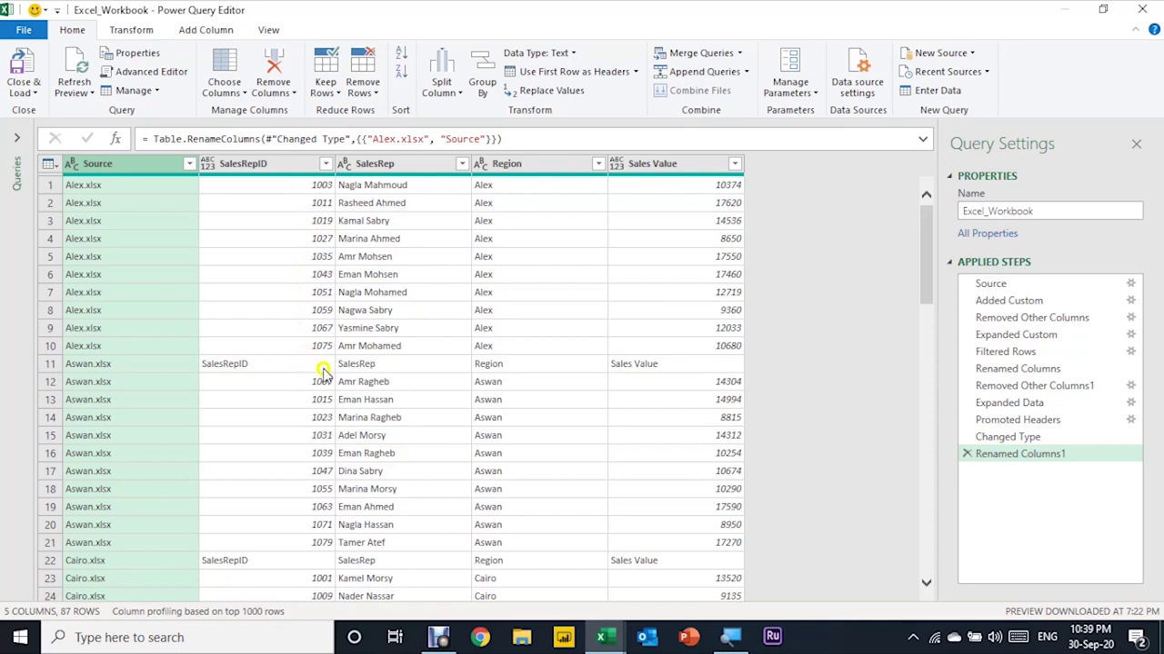
click(305, 372)
scroll(260, 334, down, 4)
scroll(258, 340, up, 4)
Filter the SalesRepID column to exclude the repeated 'SalesRepID' header rows.
click(325, 164)
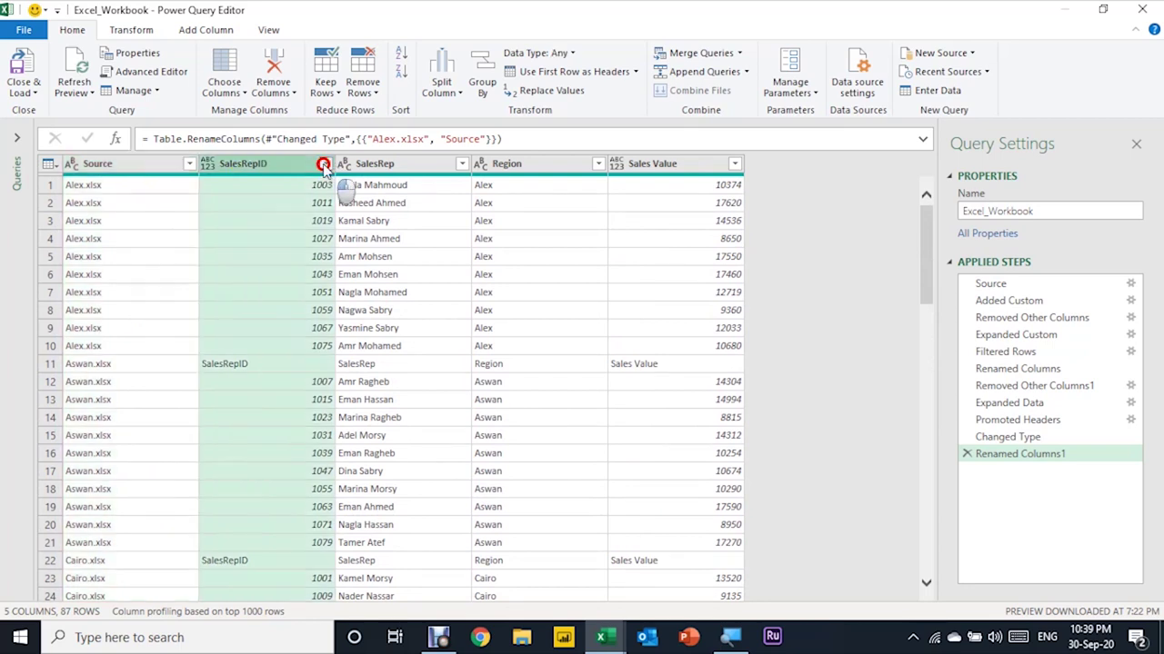
scroll(247, 397, down, 5)
scroll(246, 396, down, 10)
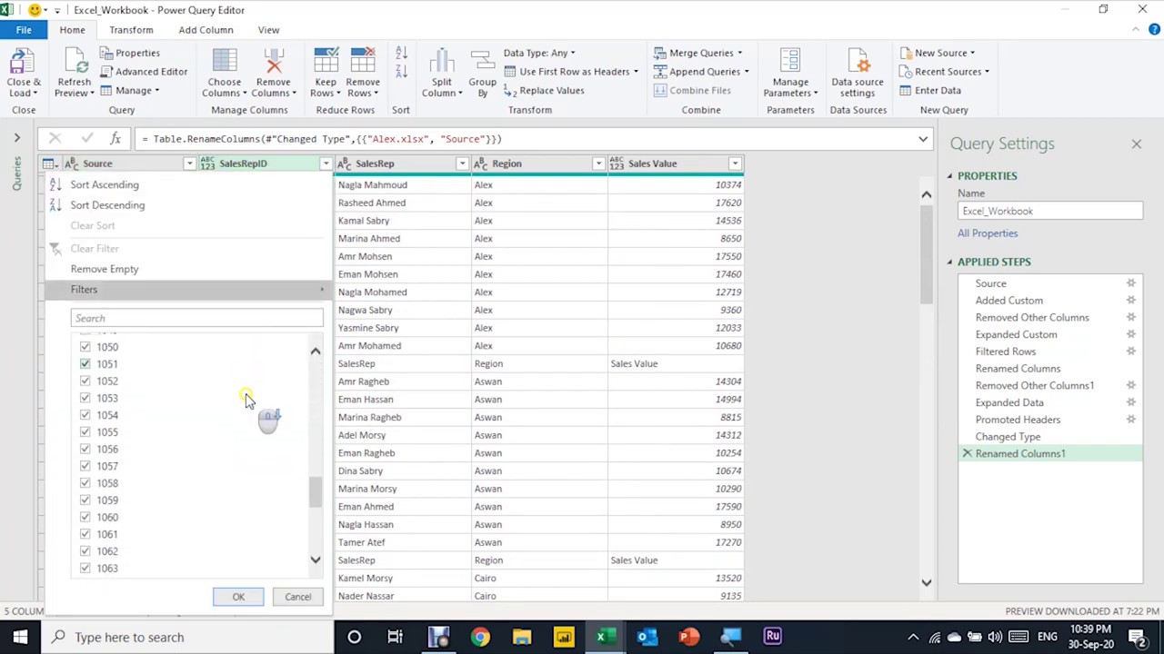
scroll(247, 400, down, 7)
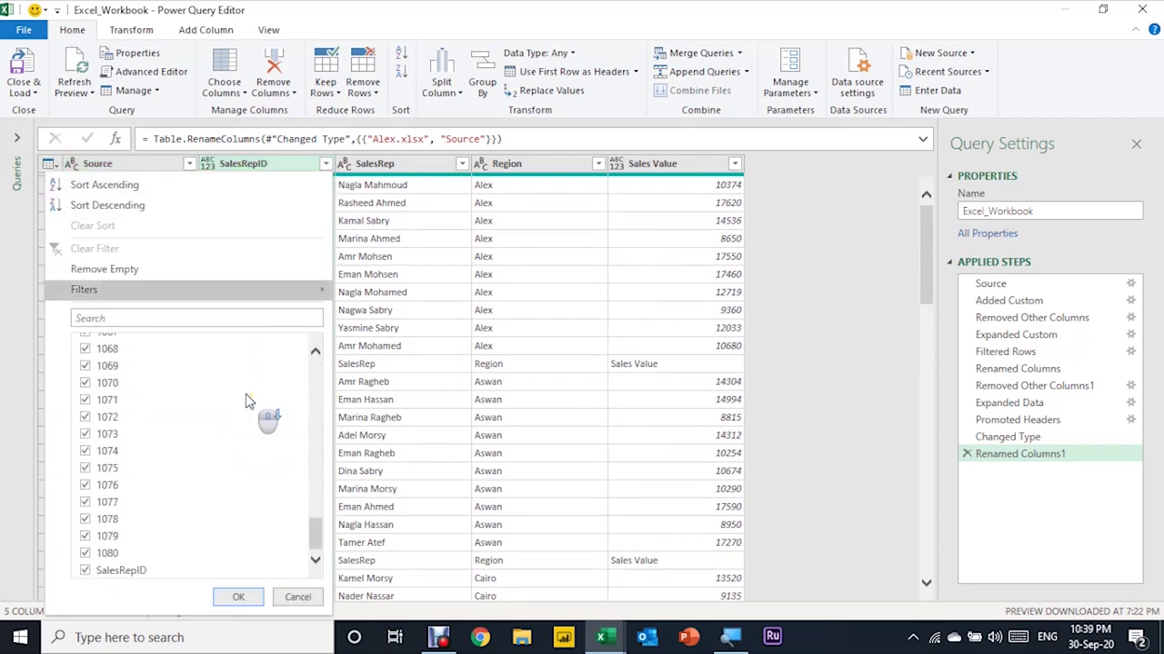
click(85, 571)
click(233, 597)
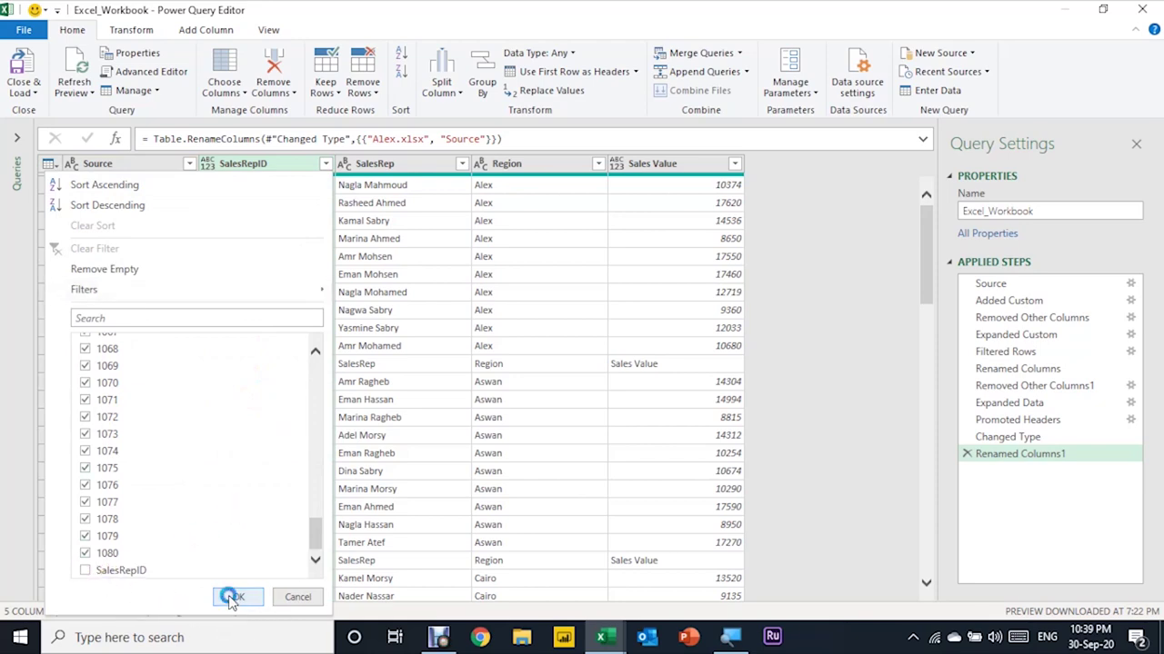
scroll(313, 471, down, 6)
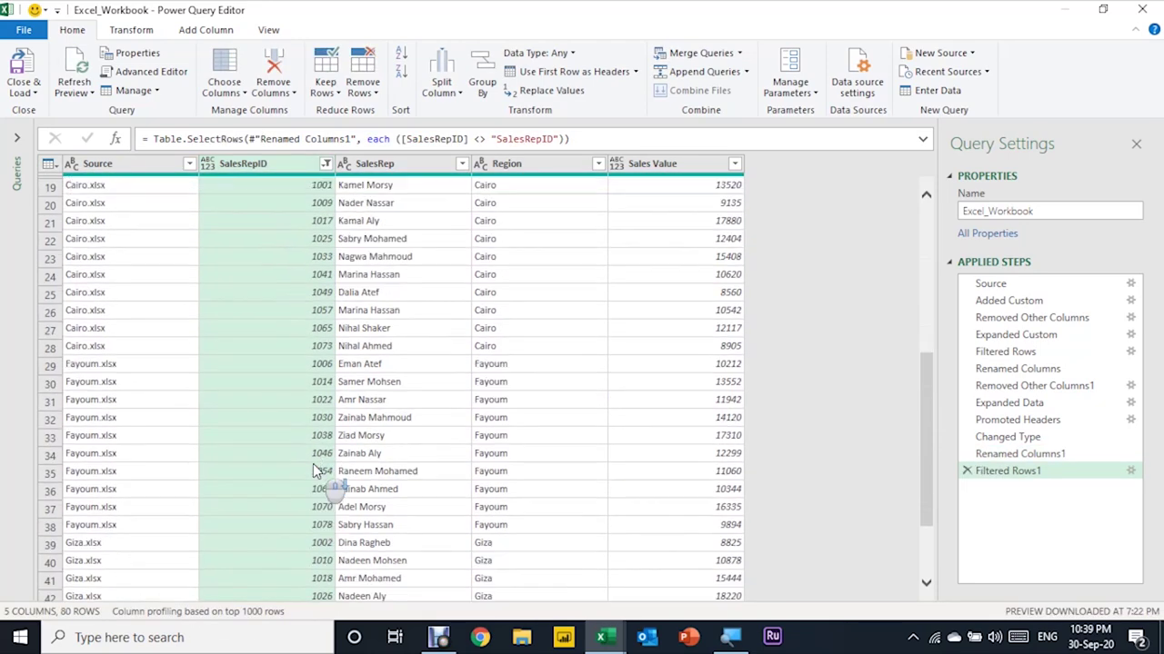
scroll(313, 471, up, 6)
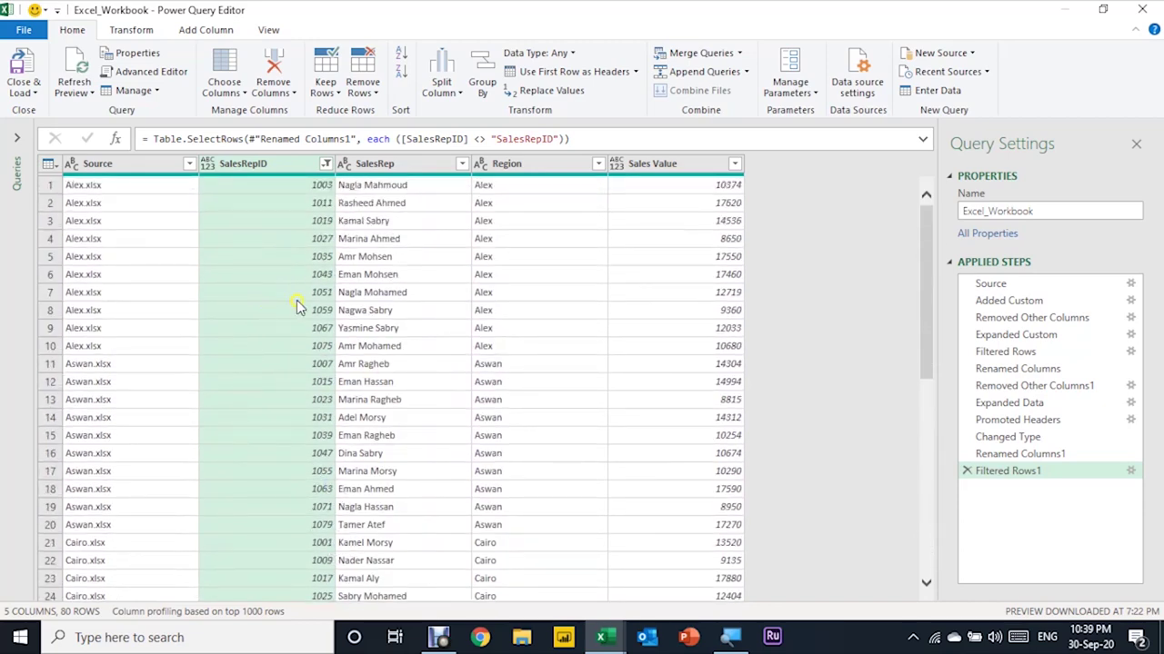
mouse_move(1008, 437)
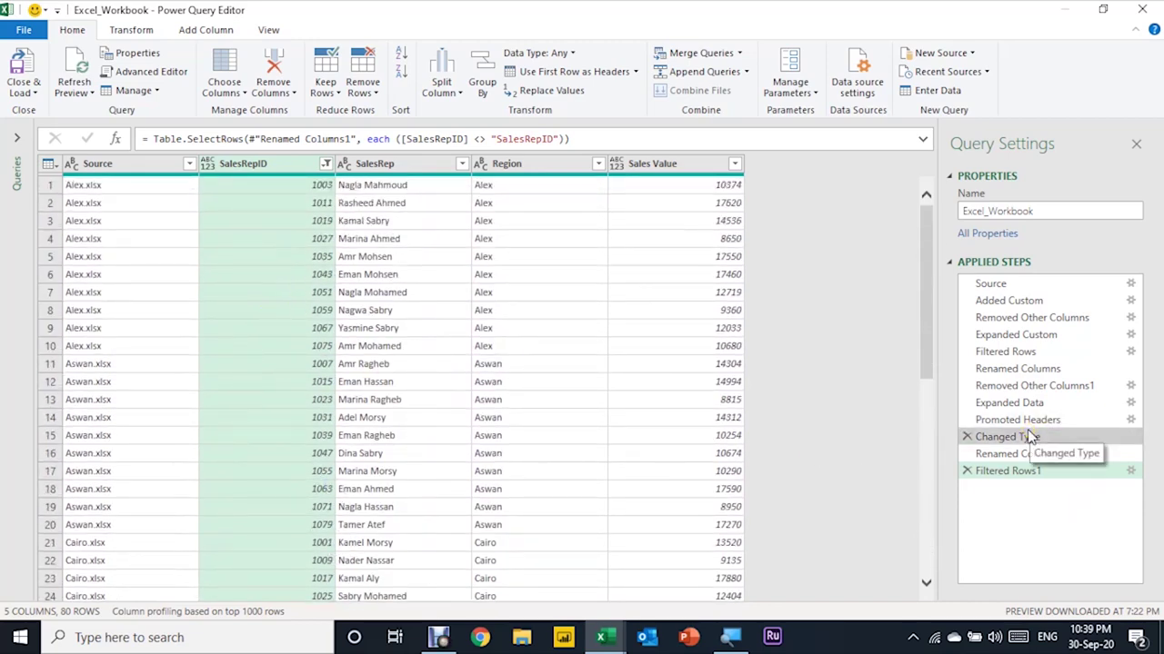
Delete the earlier Changed Type step and return to the Filtered Rows1 step.
click(1028, 437)
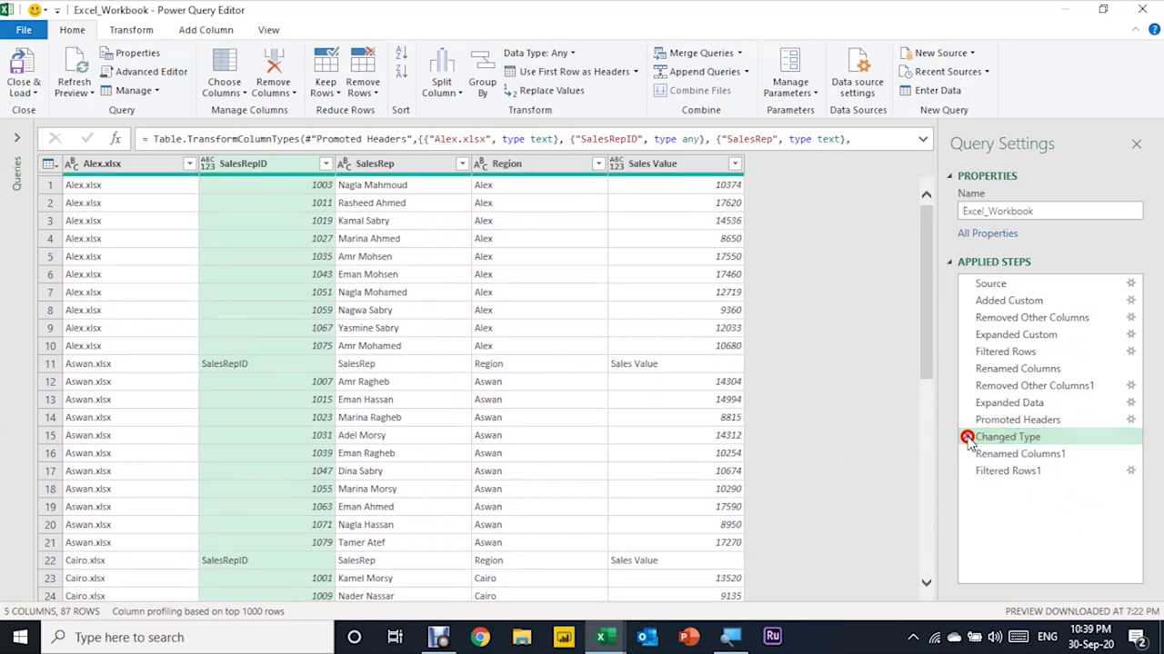
key(Delete)
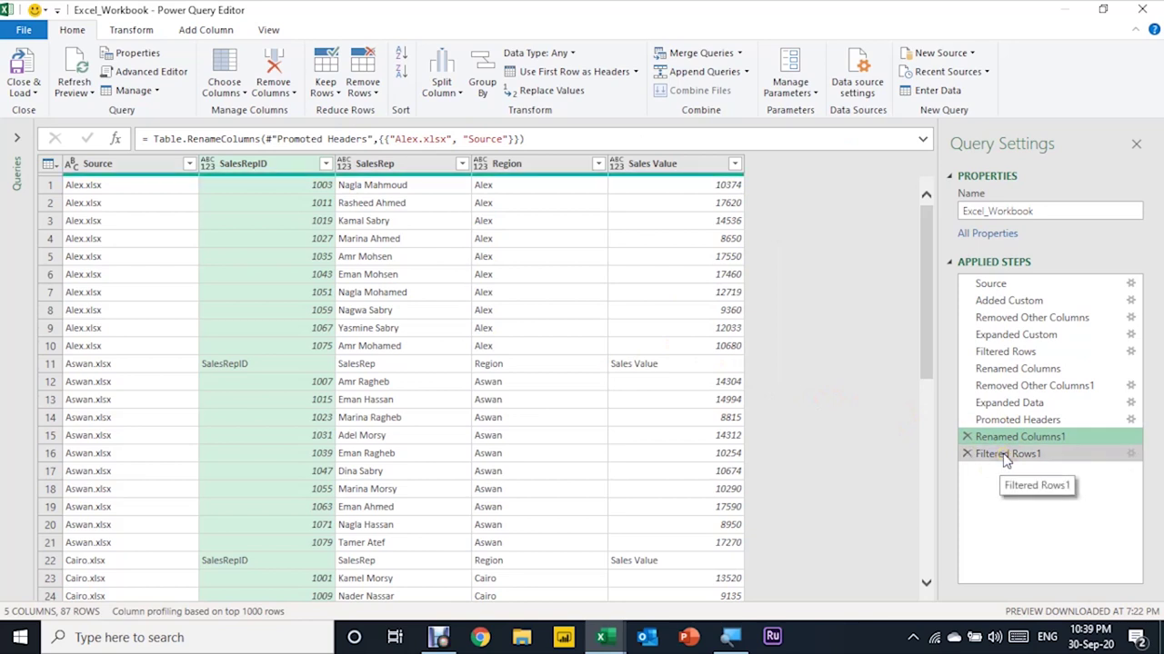
click(1006, 456)
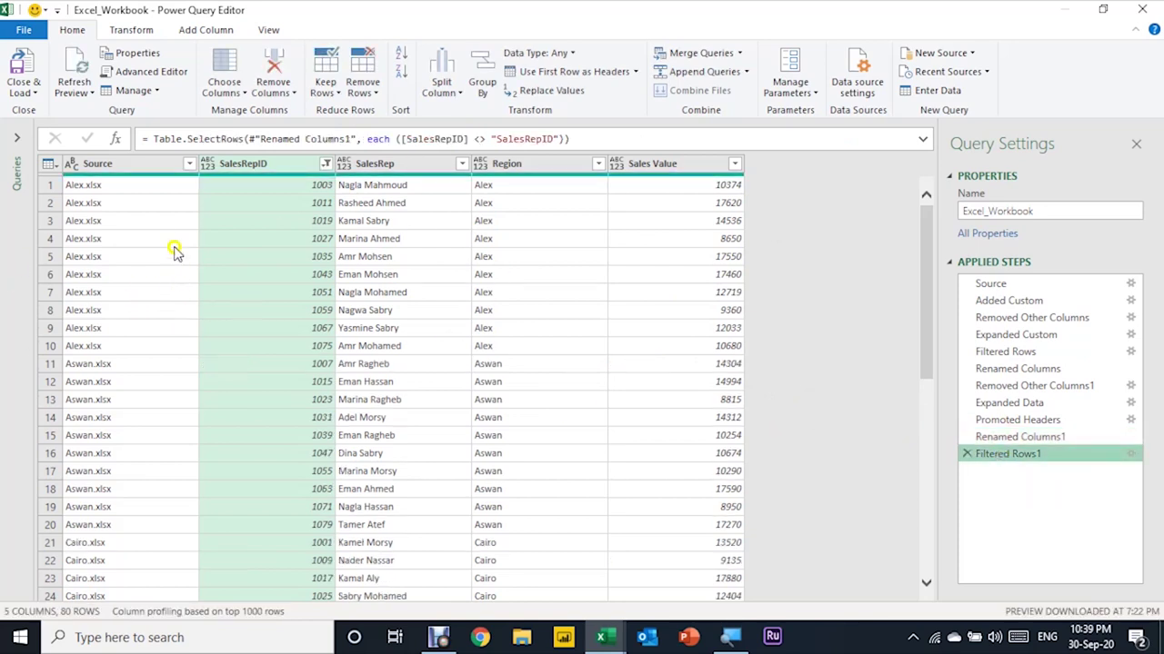
scroll(254, 71, down, 1)
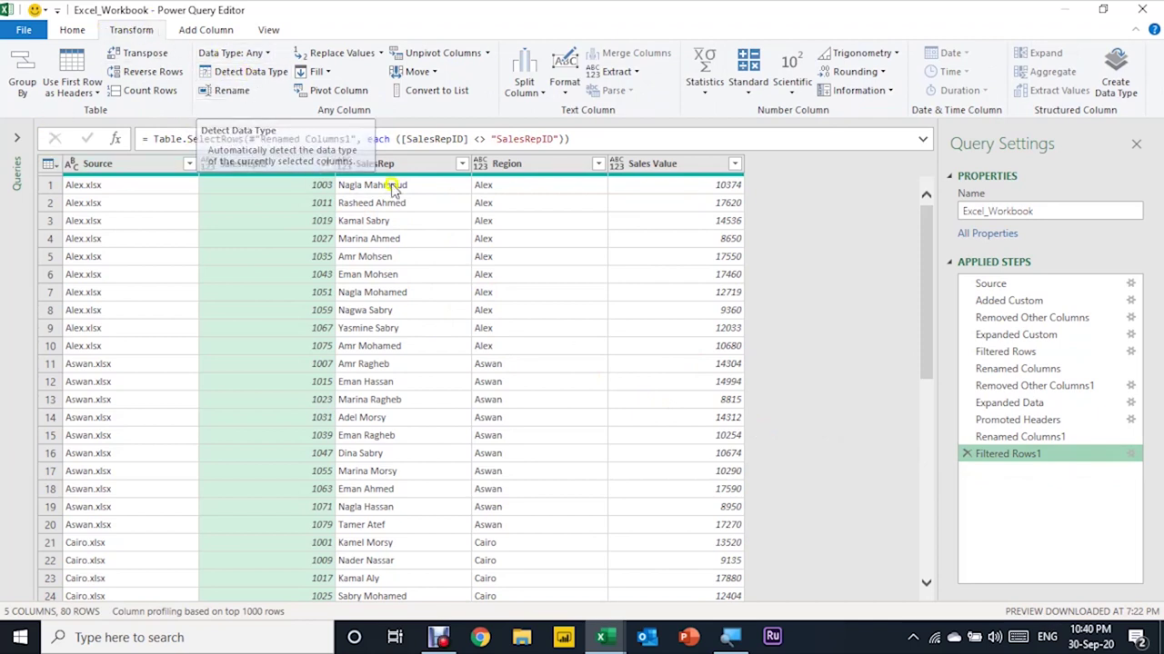
Detect data types across all five columns, typing SalesRepID and Sales Value as whole numbers.
click(97, 167)
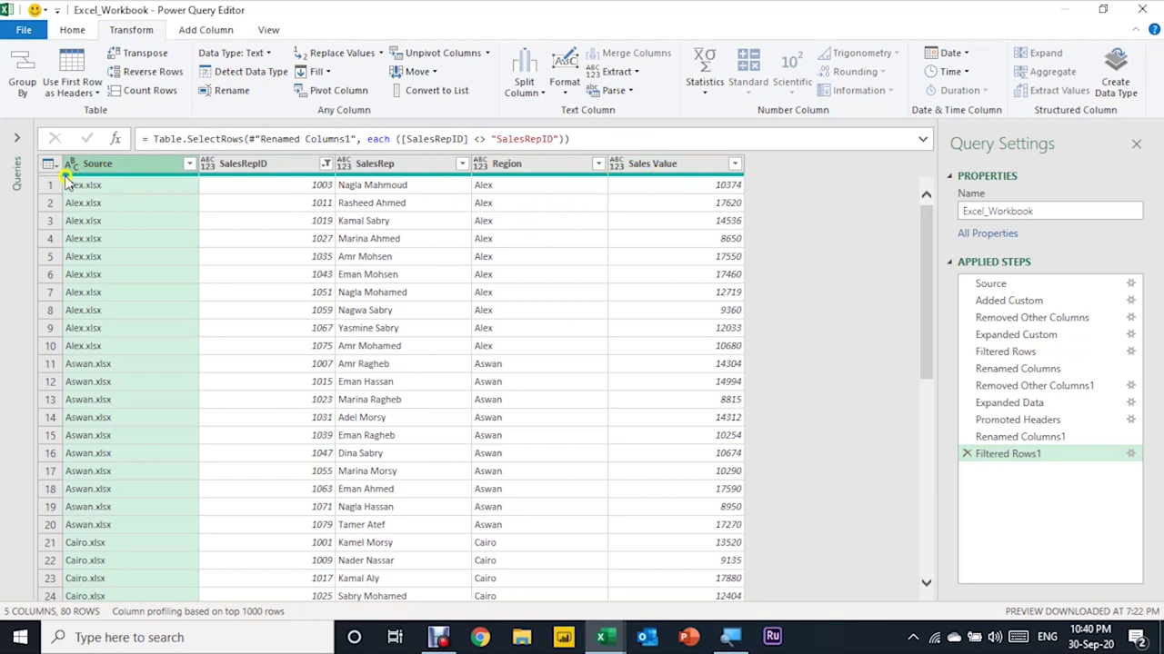
shift+click(694, 164)
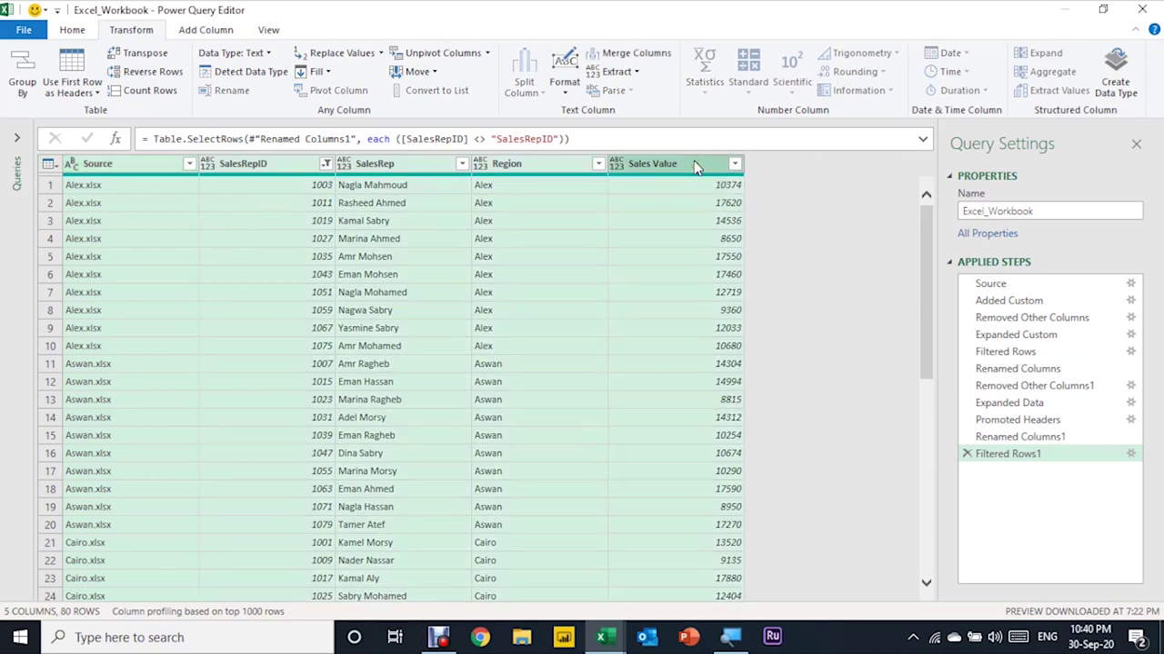
click(263, 73)
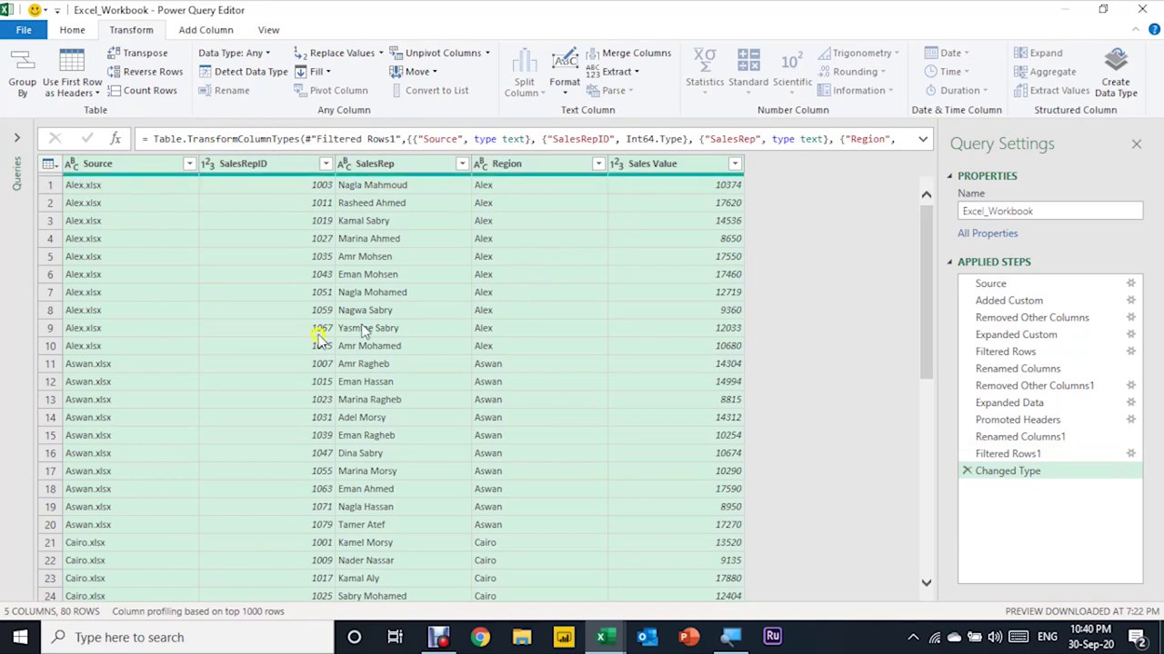
click(164, 298)
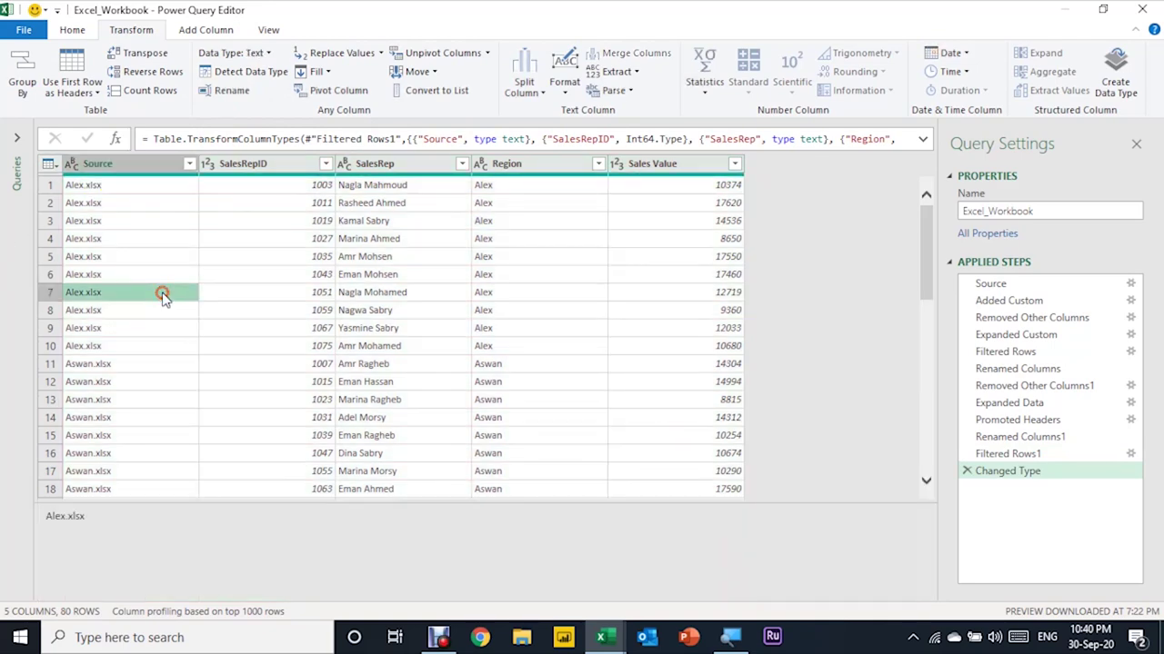
click(126, 165)
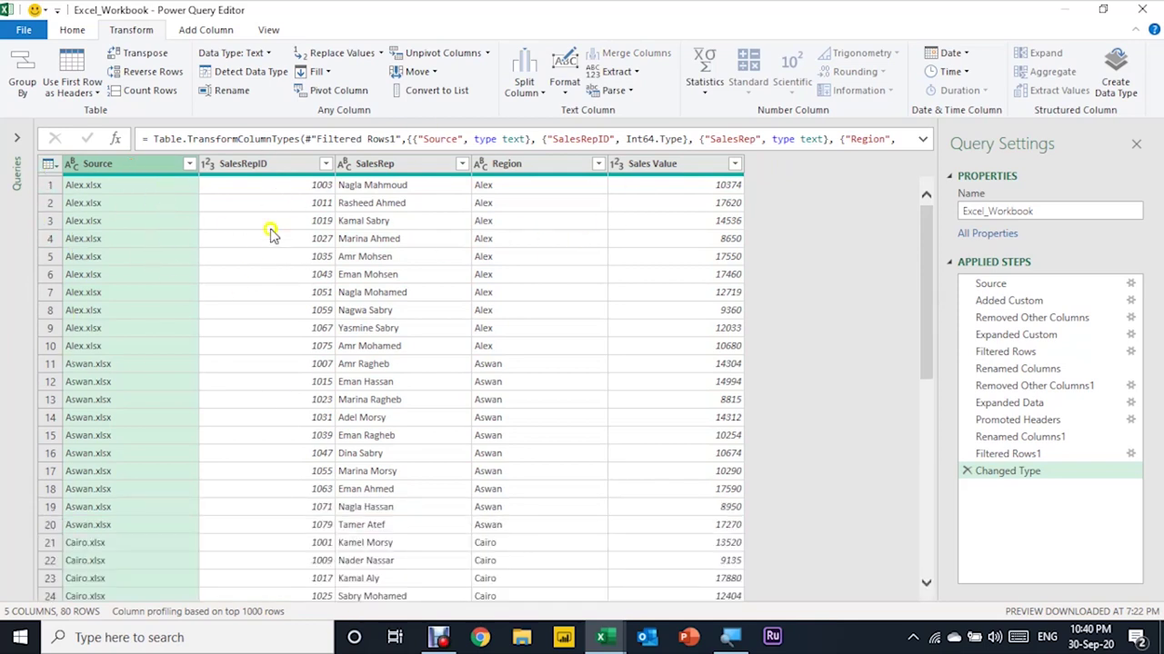
Remove the Source column, keeping SalesRepID, SalesRep, Region and Sales Value.
click(72, 30)
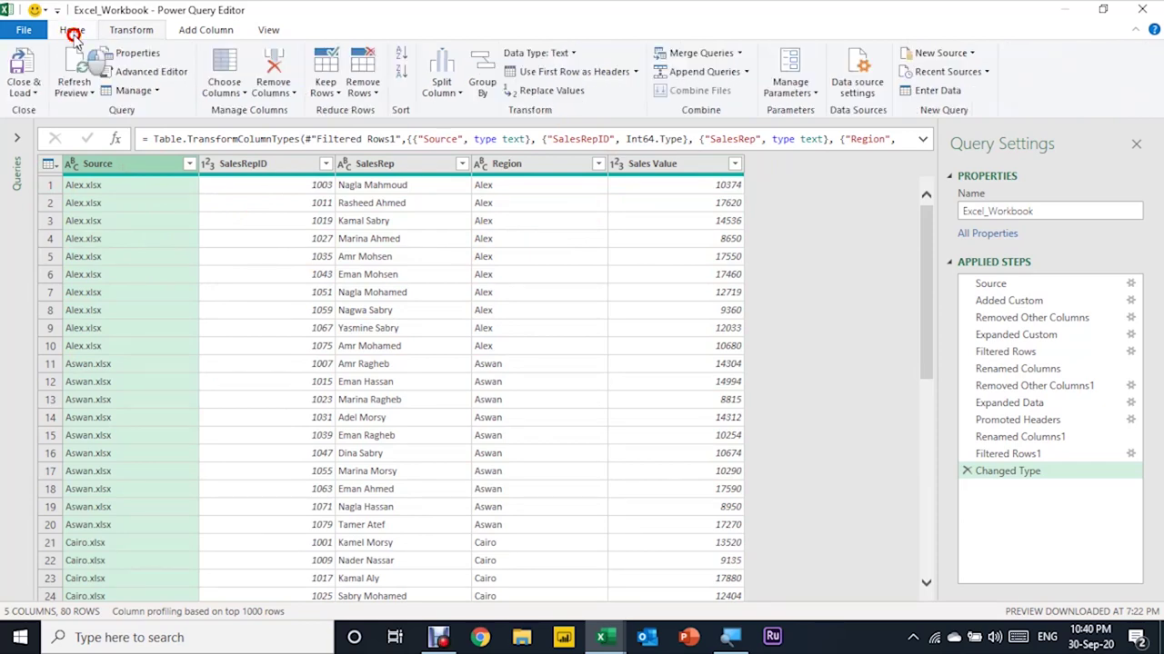
click(268, 61)
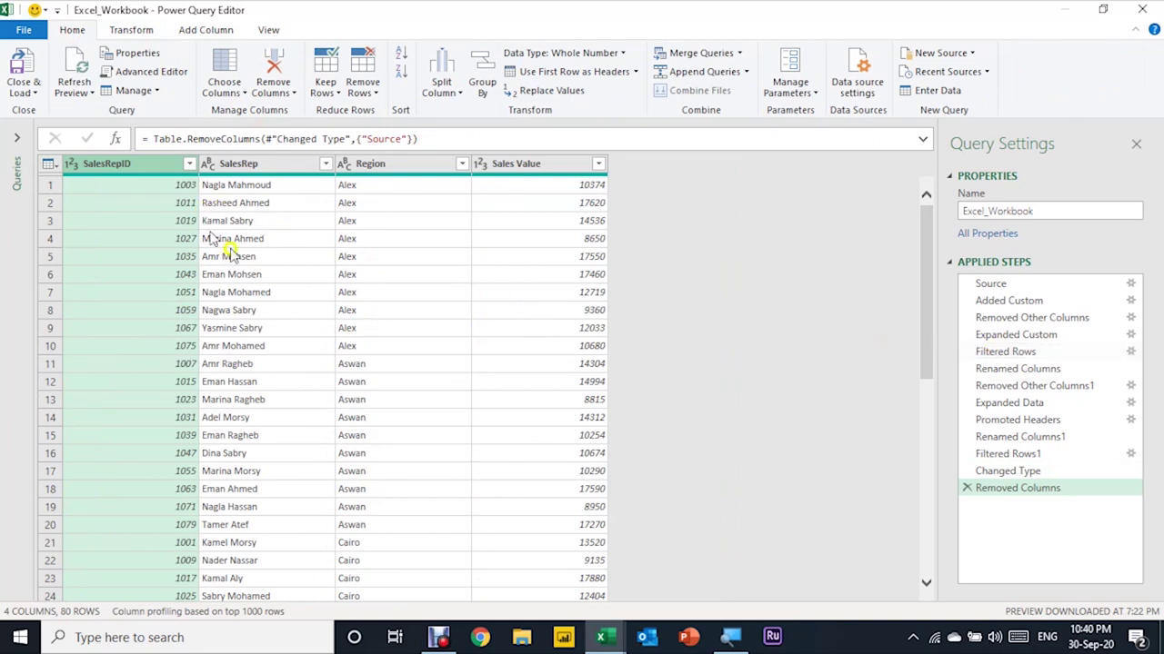
click(35, 93)
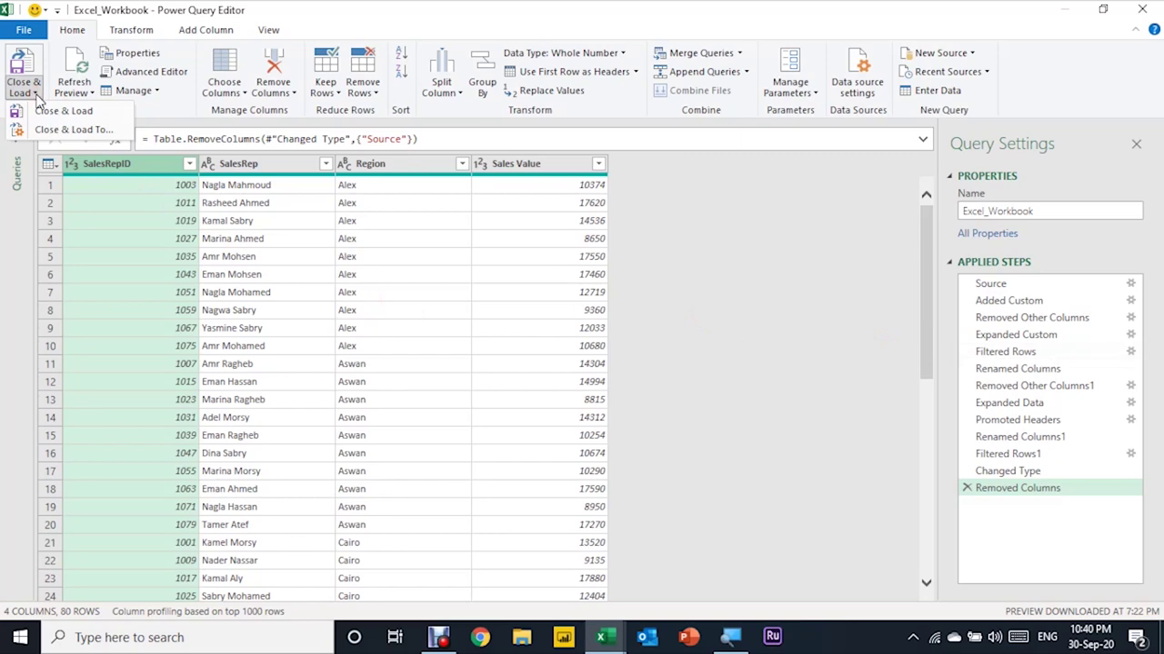
Load the Excel_Workbook query as a table into the existing worksheet at $G$3.
click(50, 132)
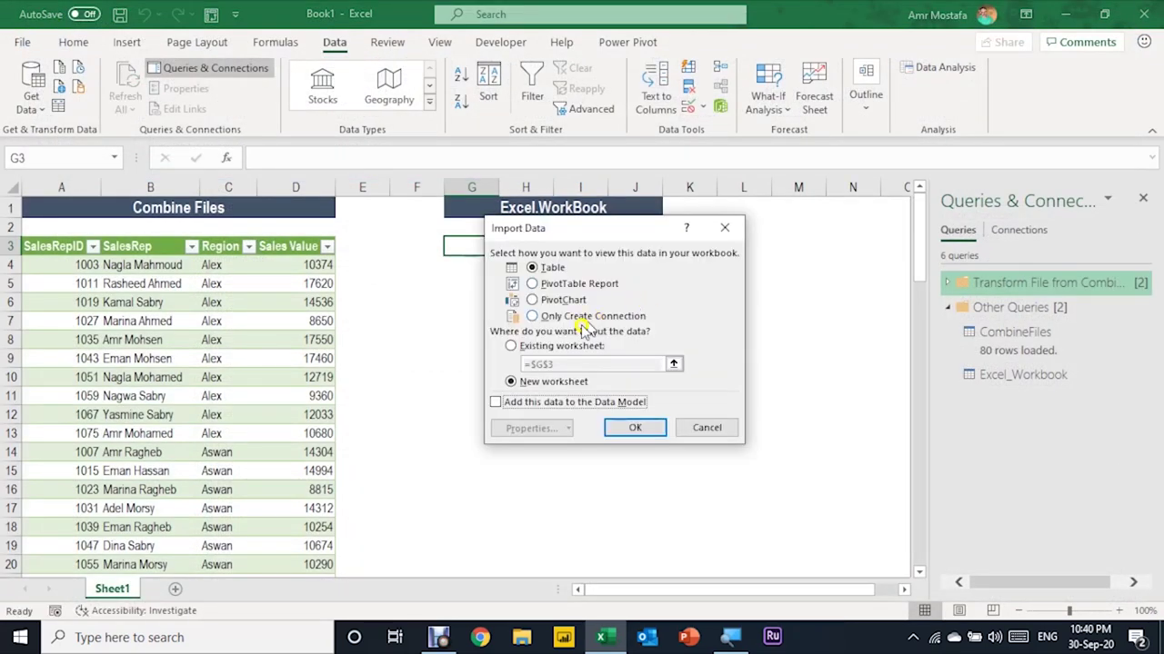
click(524, 346)
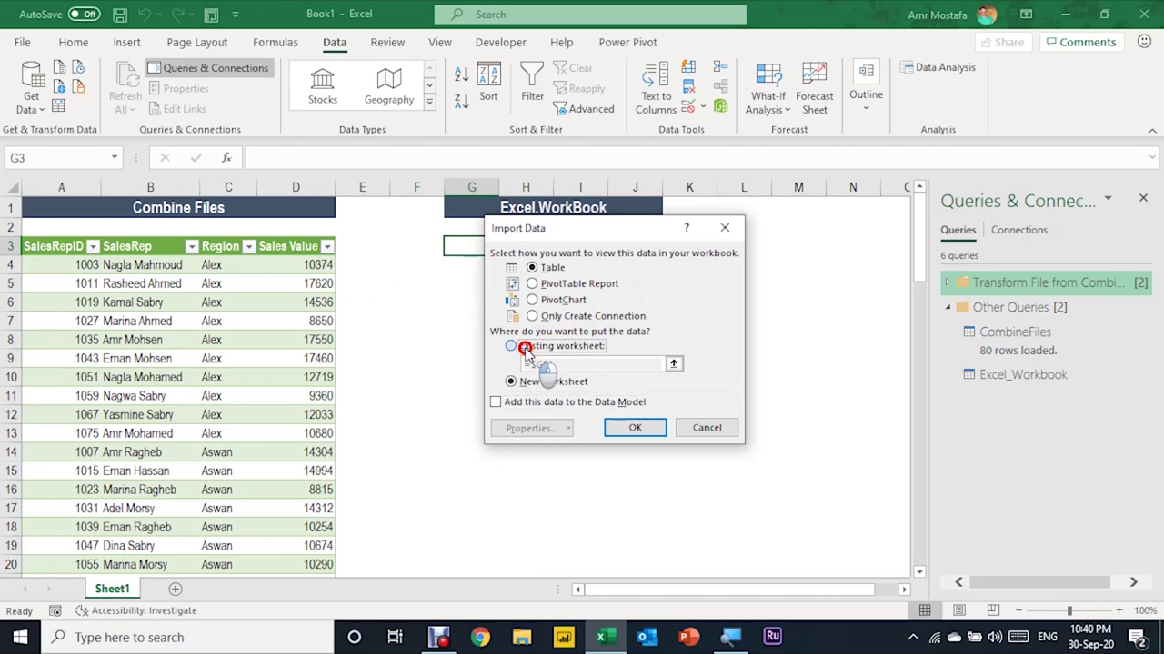
click(635, 427)
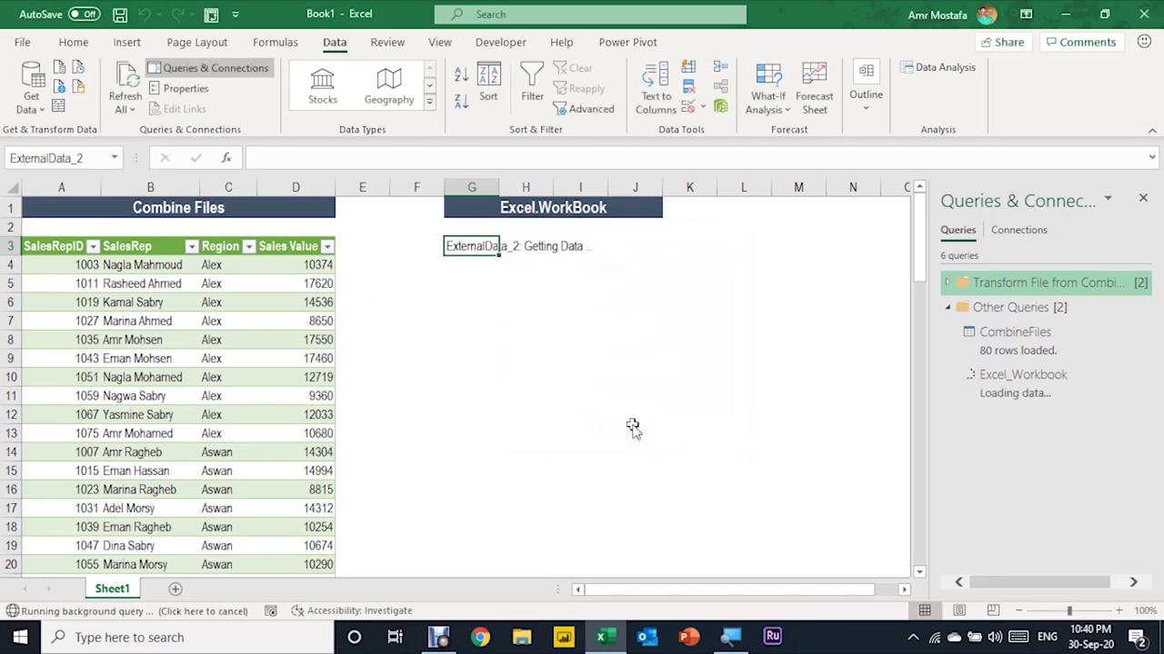